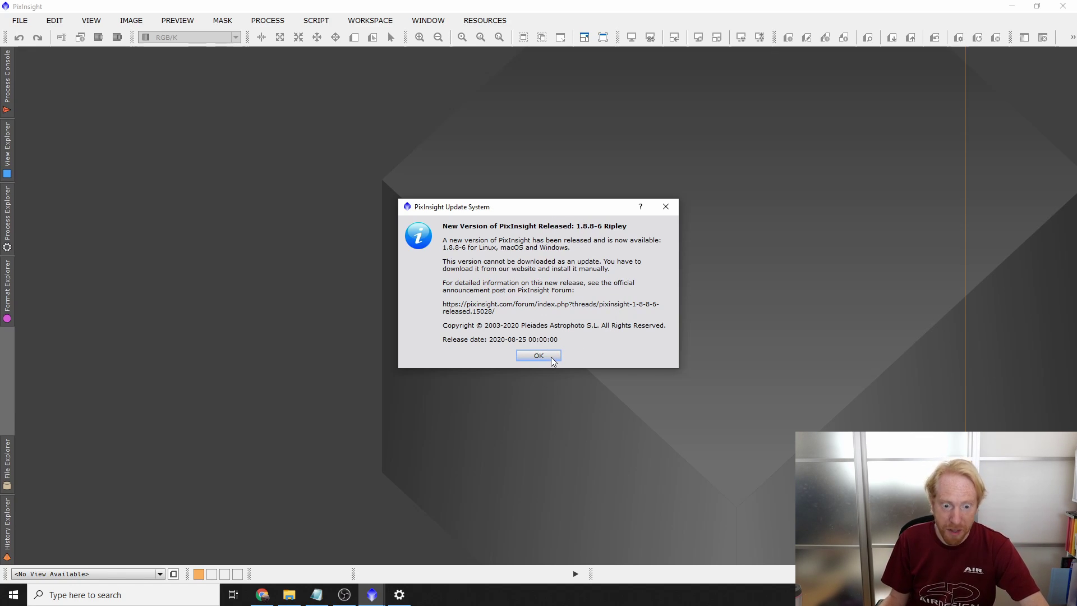
# - Dismiss the new-version notice and the available updates list, and close PixInsight
pyautogui.click(538, 355)
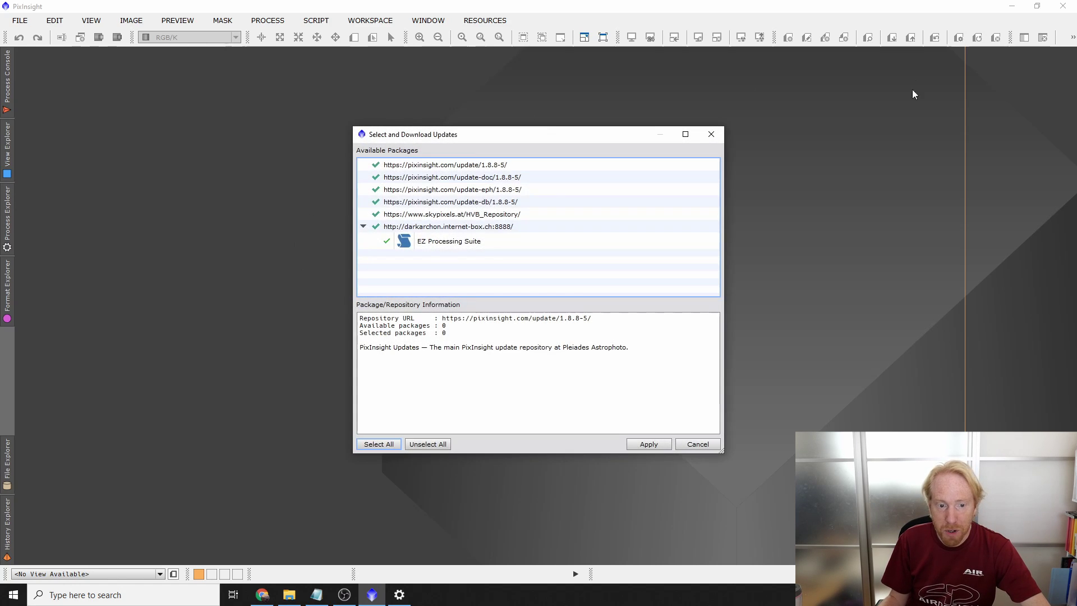
pyautogui.click(698, 444)
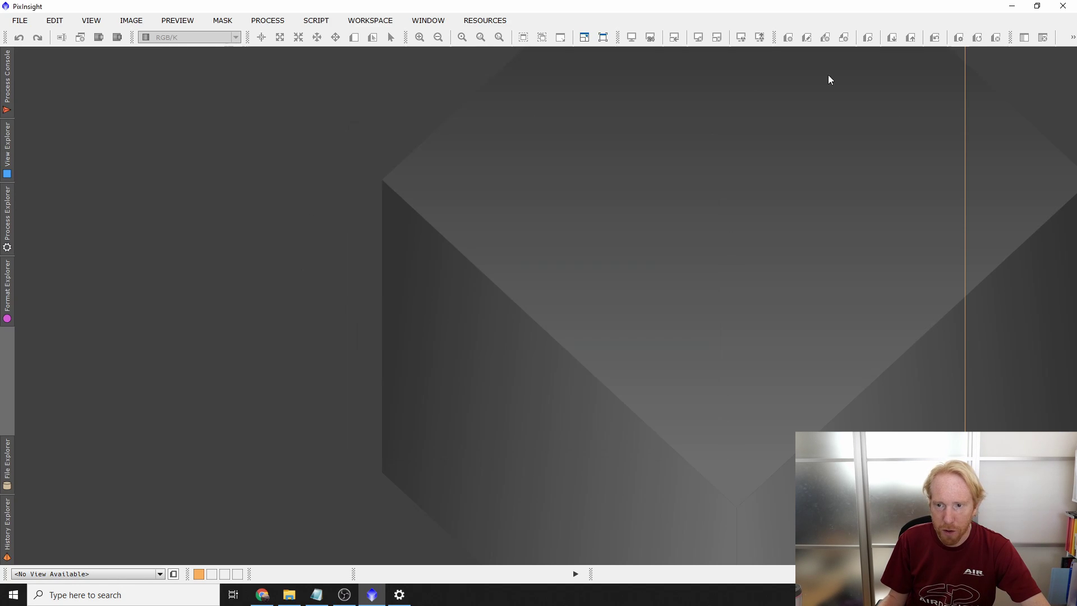
pyautogui.click(1063, 6)
# - In Chrome, download PI-windows-x64-1.8.8-6-20200824-c.exe from the Software Distribution page of the PixInsight website
pyautogui.click(73, 9)
pyautogui.moveTo(236, 107)
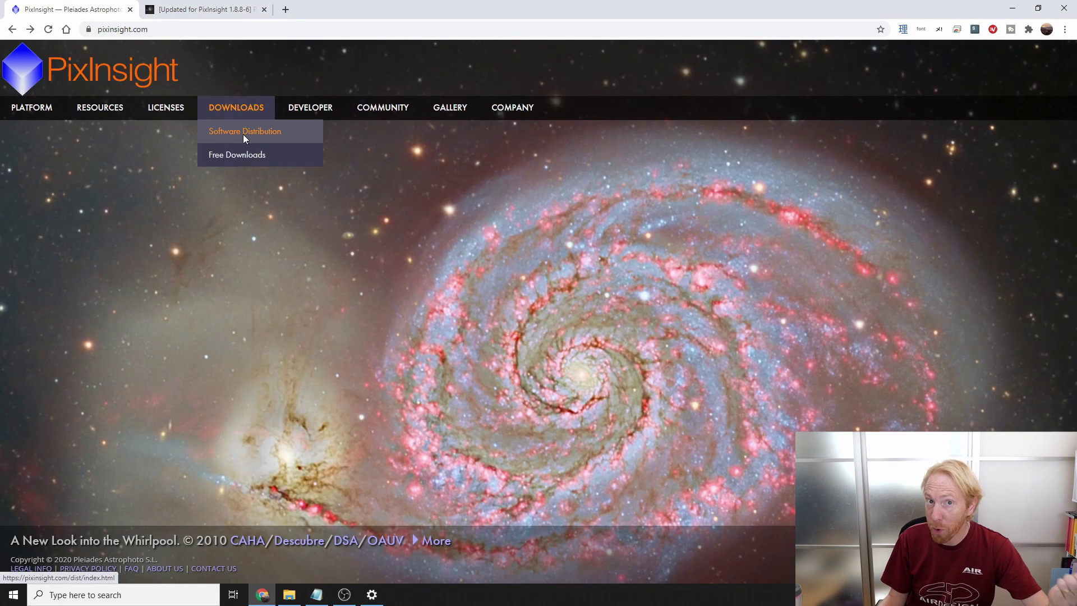
pyautogui.click(243, 133)
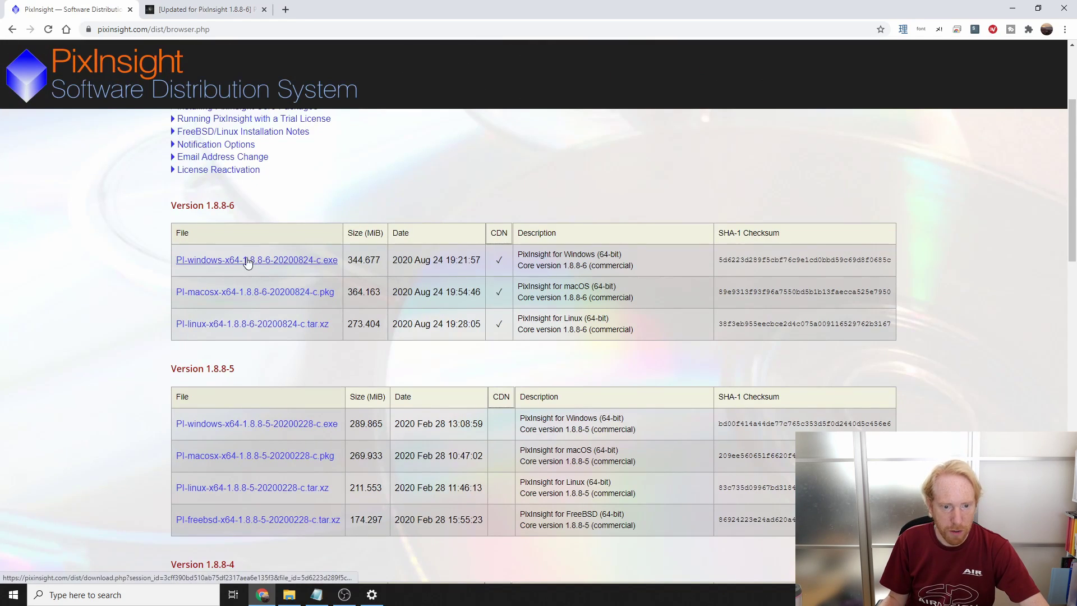
pyautogui.click(238, 255)
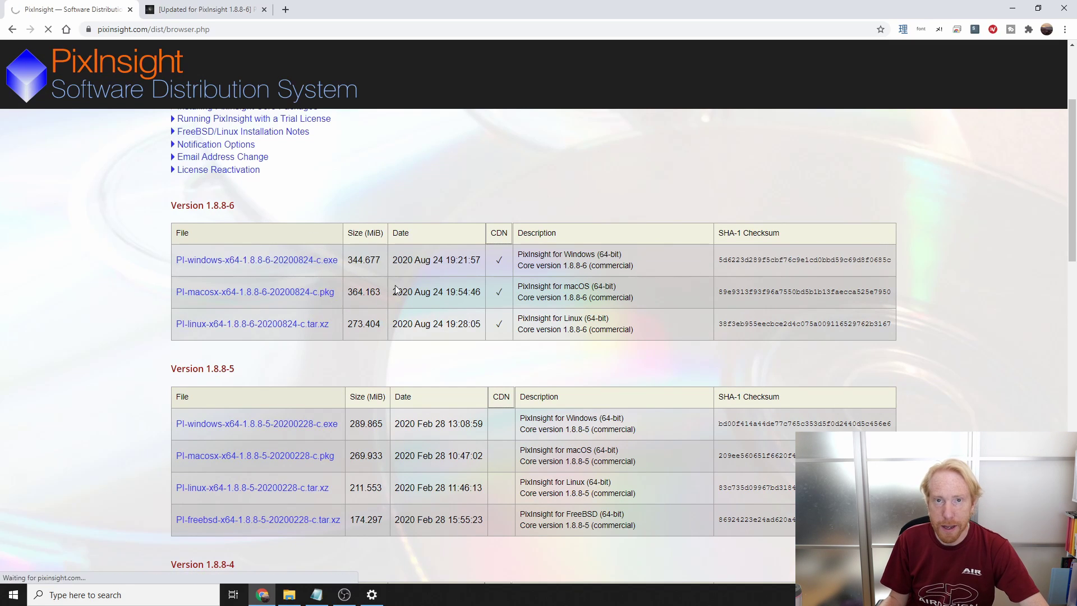
# - In Windows Settings, uninstall PixInsight 1.8.8.5 from the installed apps and finish its removal wizard
pyautogui.click(371, 594)
pyautogui.scroll(-5, 284, 380)
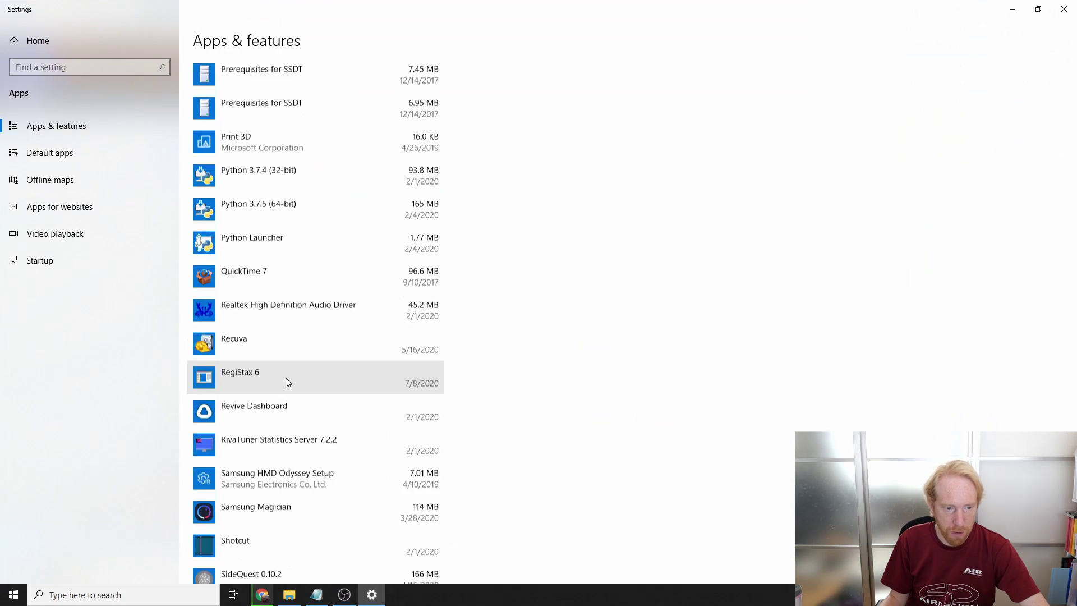
pyautogui.scroll(5, 323, 388)
pyautogui.scroll(1, 306, 363)
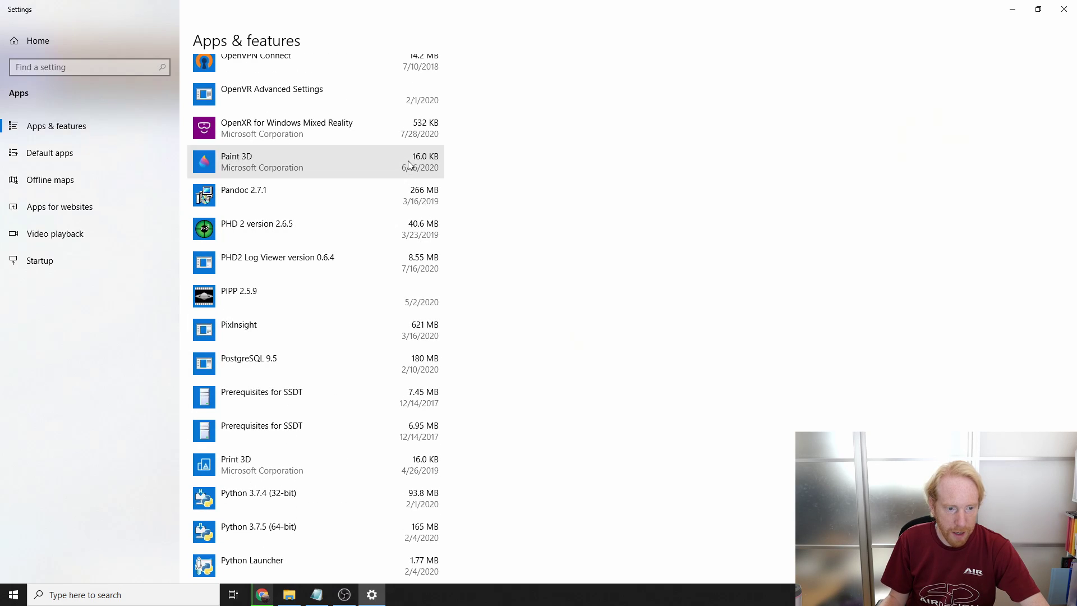
pyautogui.click(298, 323)
pyautogui.click(431, 378)
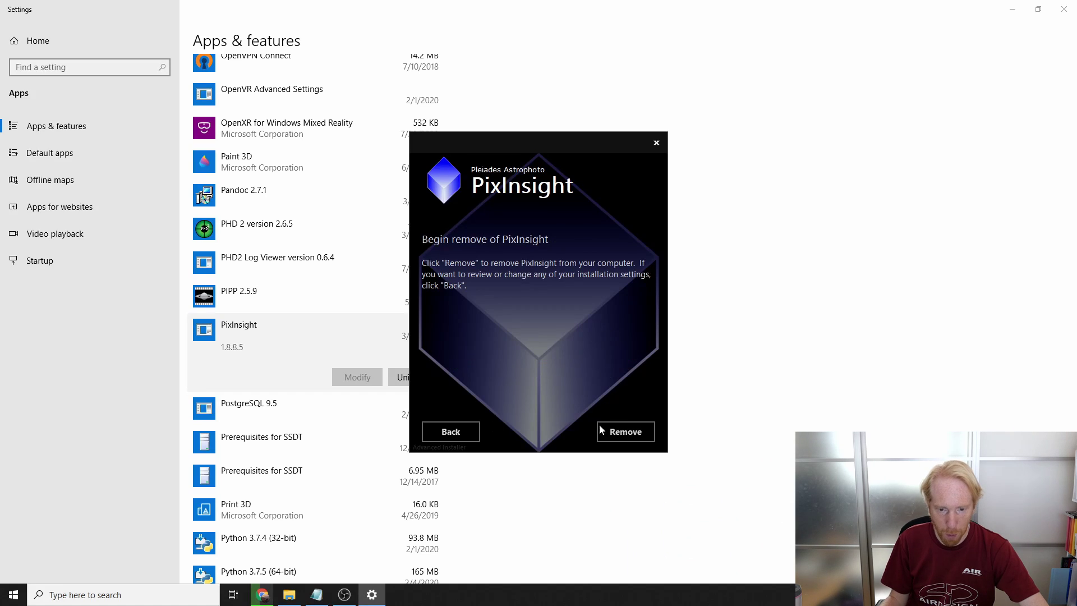
pyautogui.click(624, 431)
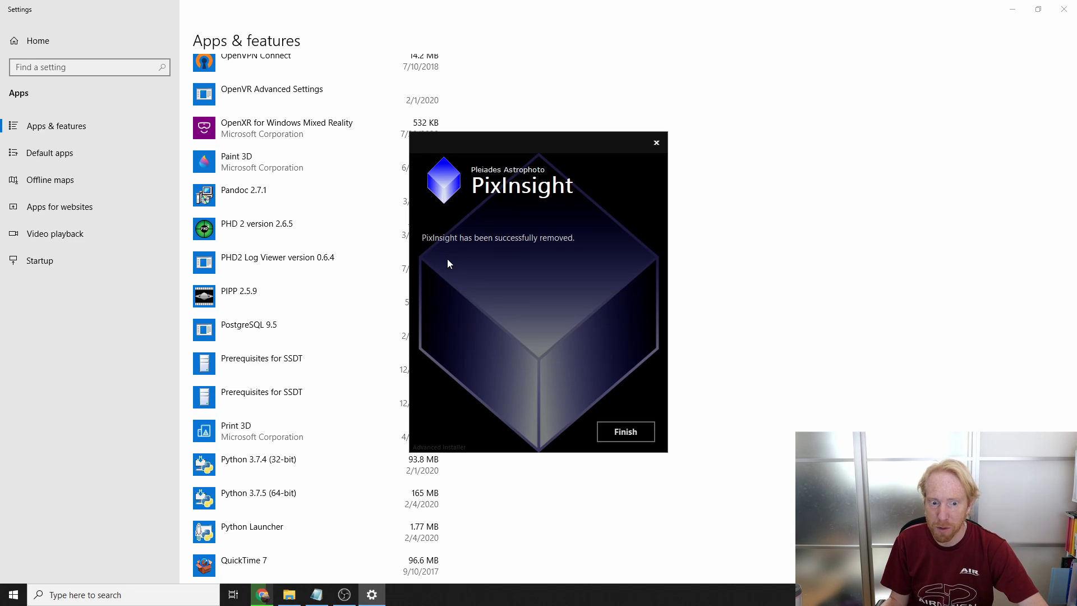
pyautogui.click(651, 435)
# - Uninstall NVIDIA CUDA Development 10.0 from the installed apps and approve its removal in the NVIDIA Uninstaller
pyautogui.scroll(8, 372, 309)
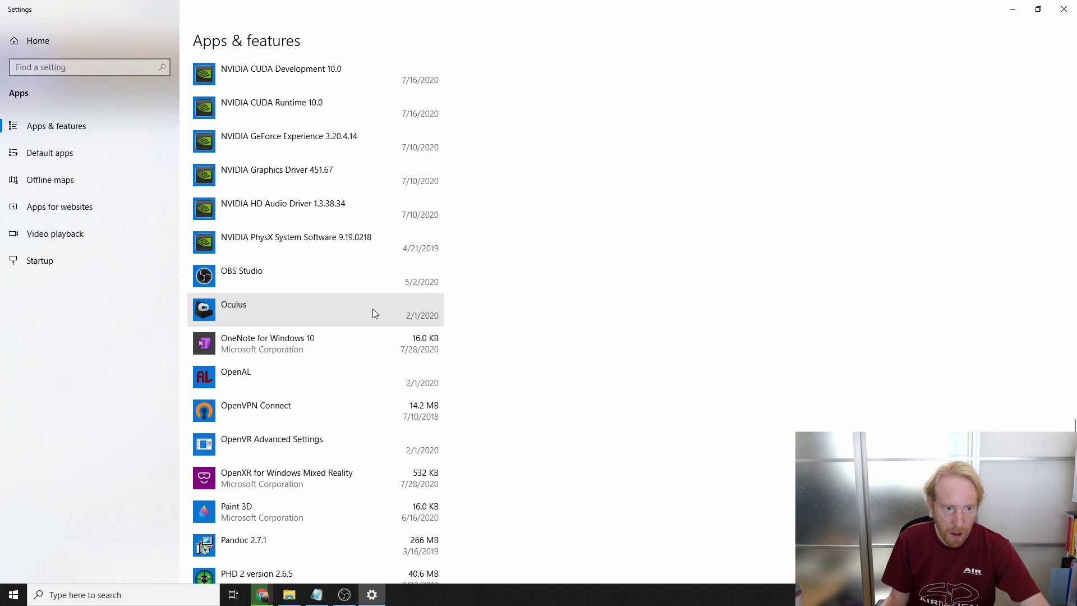
pyautogui.scroll(1, 373, 313)
pyautogui.click(271, 250)
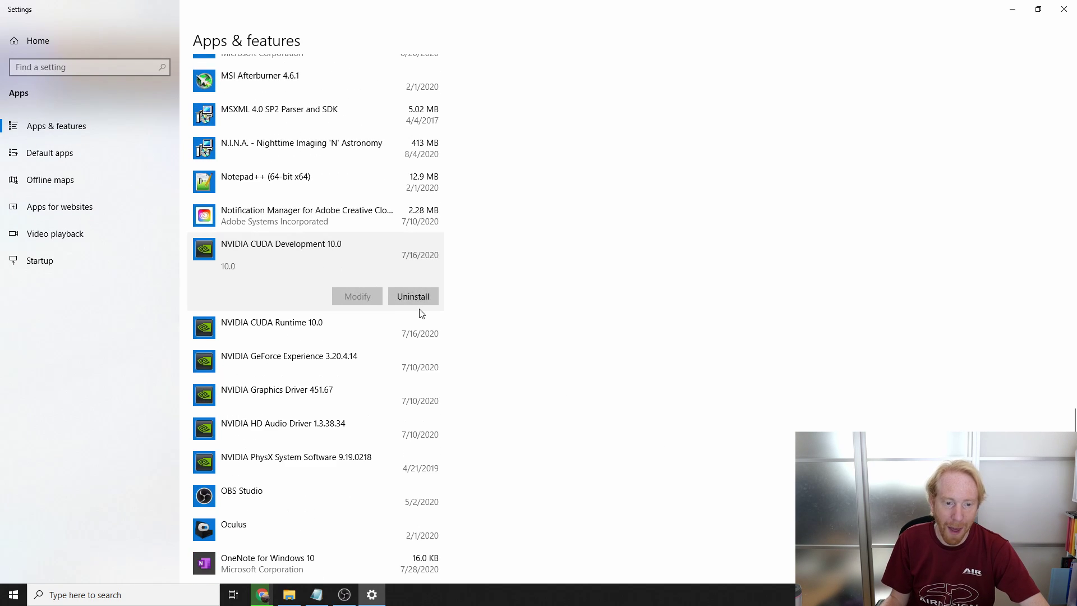
pyautogui.click(418, 298)
pyautogui.click(468, 267)
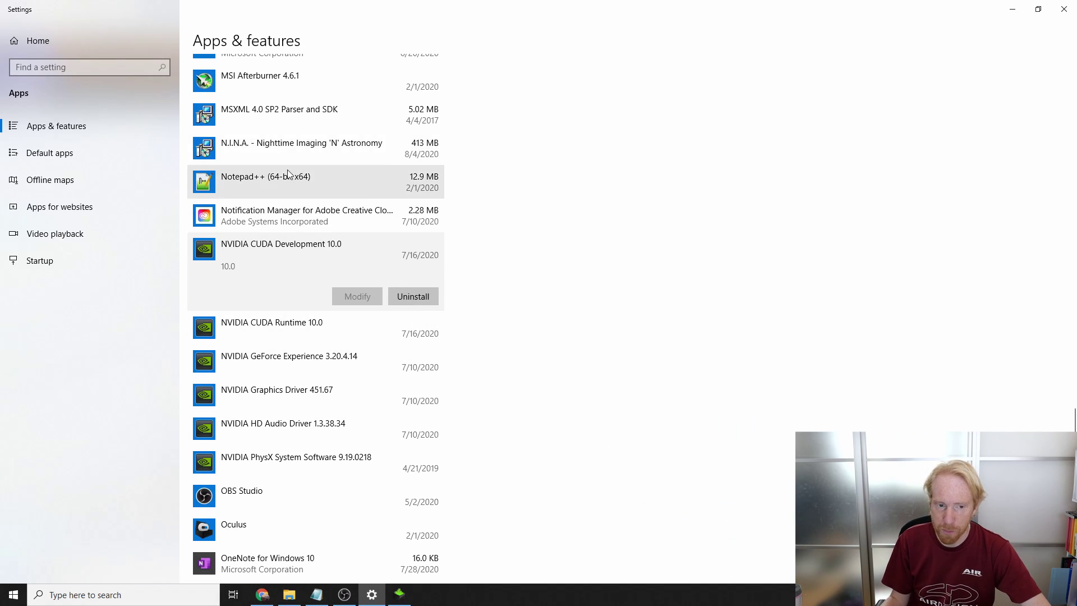
pyautogui.click(407, 599)
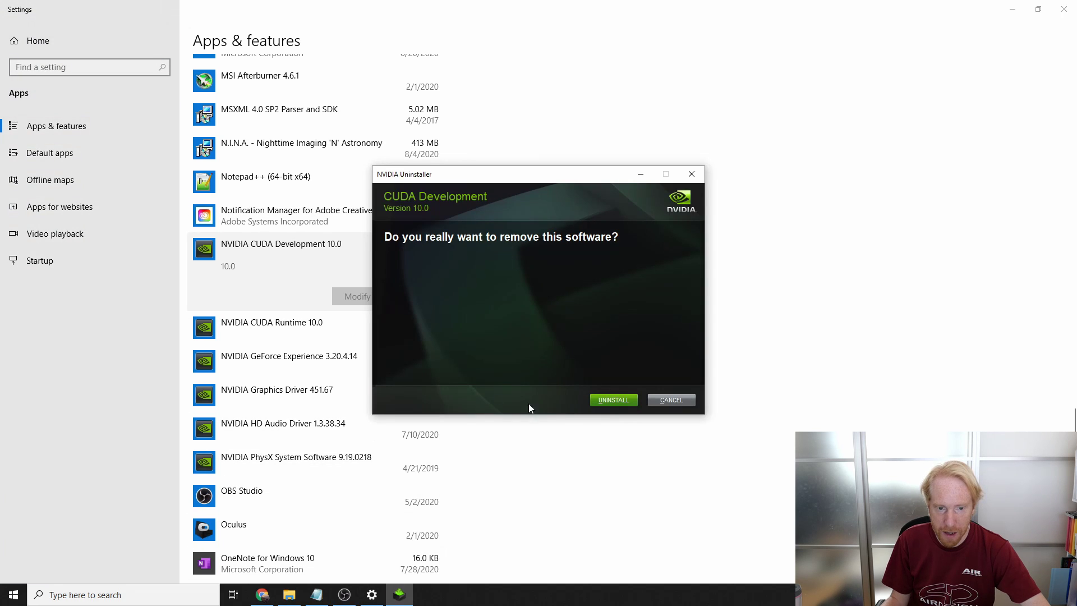
pyautogui.click(611, 400)
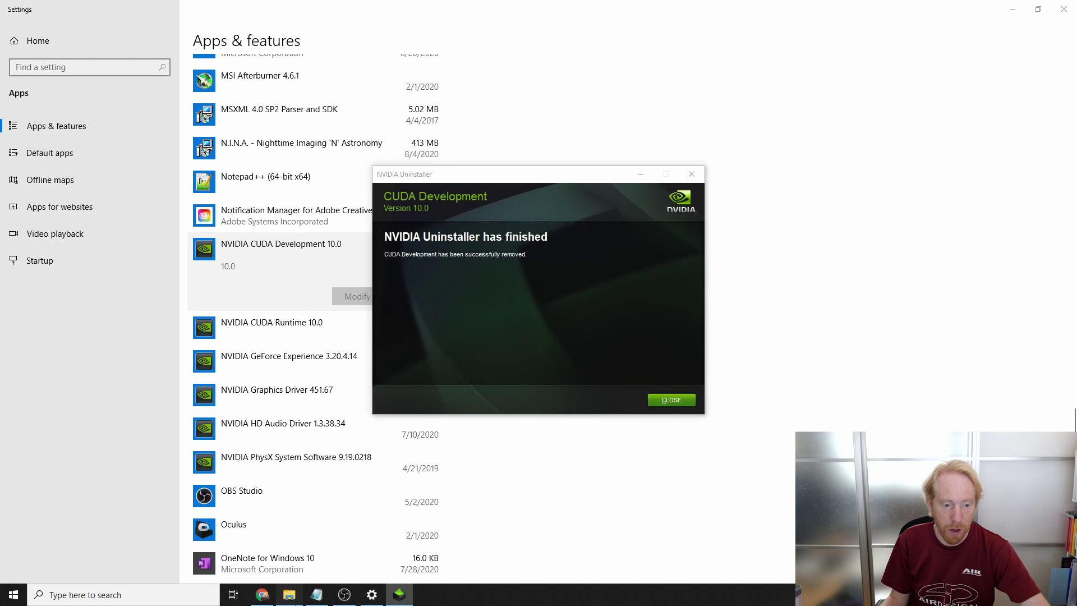
# - Close the NVIDIA Uninstaller and run PI-windows-x64-1.8.8-6-20200824-c.exe from the Downloads folder in File Explorer
pyautogui.click(289, 595)
pyautogui.click(517, 196)
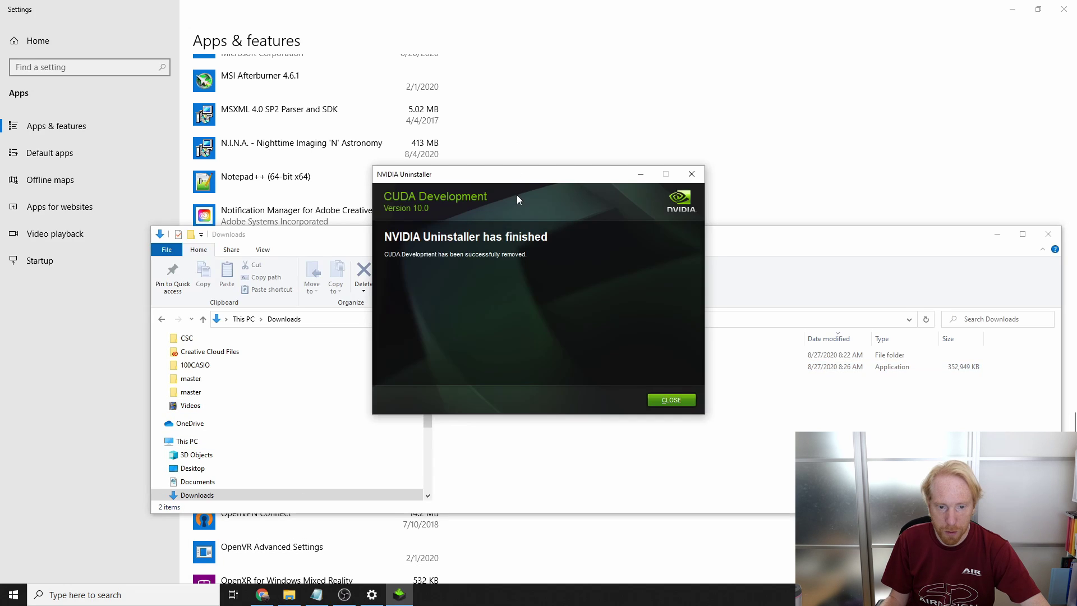
pyautogui.click(675, 403)
pyautogui.doubleClick(527, 367)
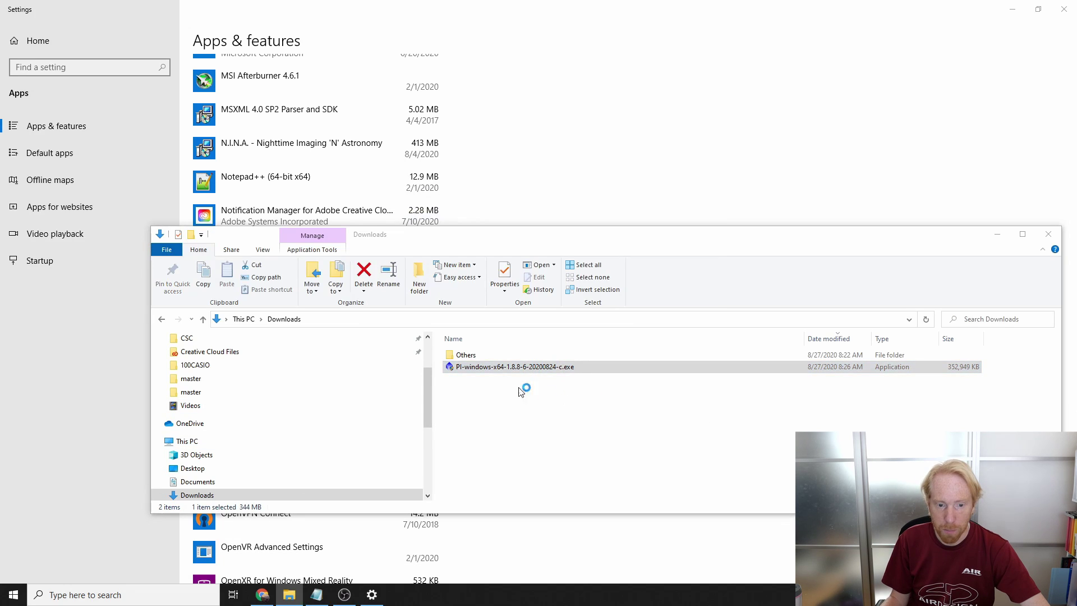
# - Search Windows for "pixi" and launch the PixInsight app
pyautogui.click(10, 586)
pyautogui.write('pi')
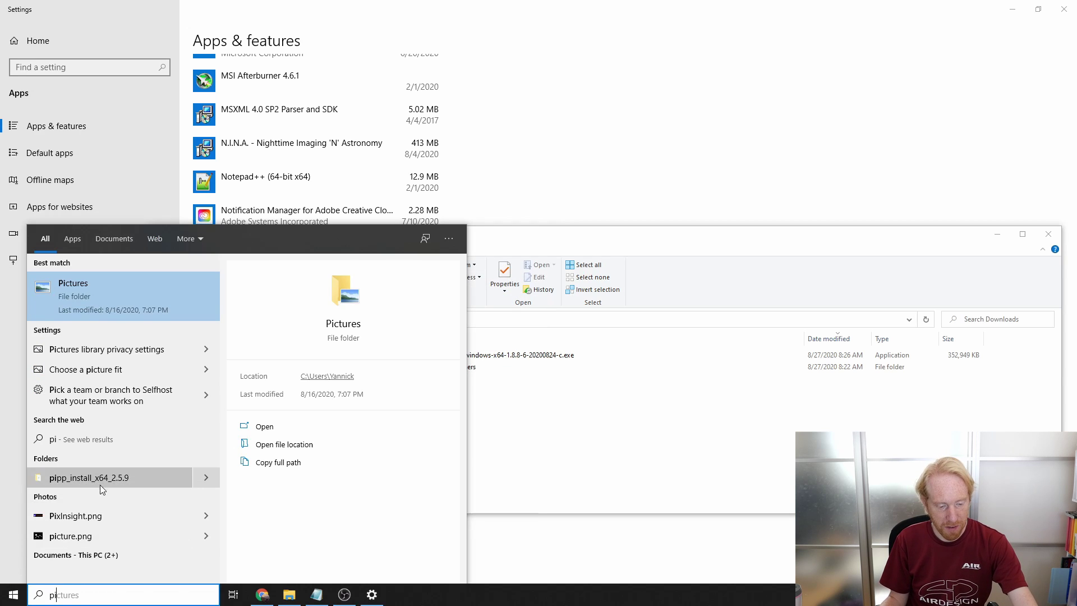
pyautogui.write('xi')
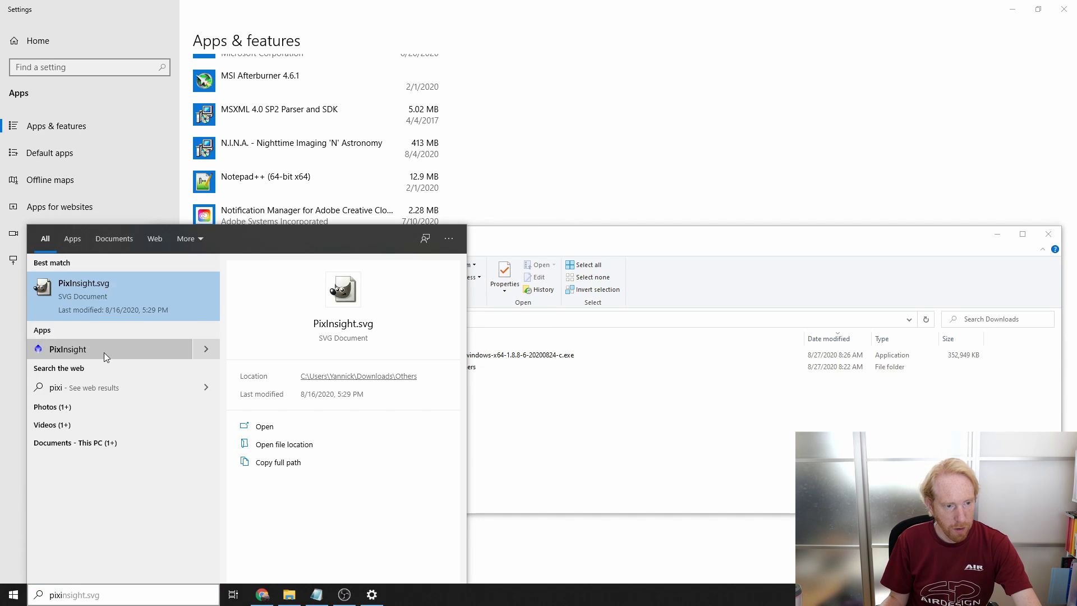
pyautogui.click(116, 348)
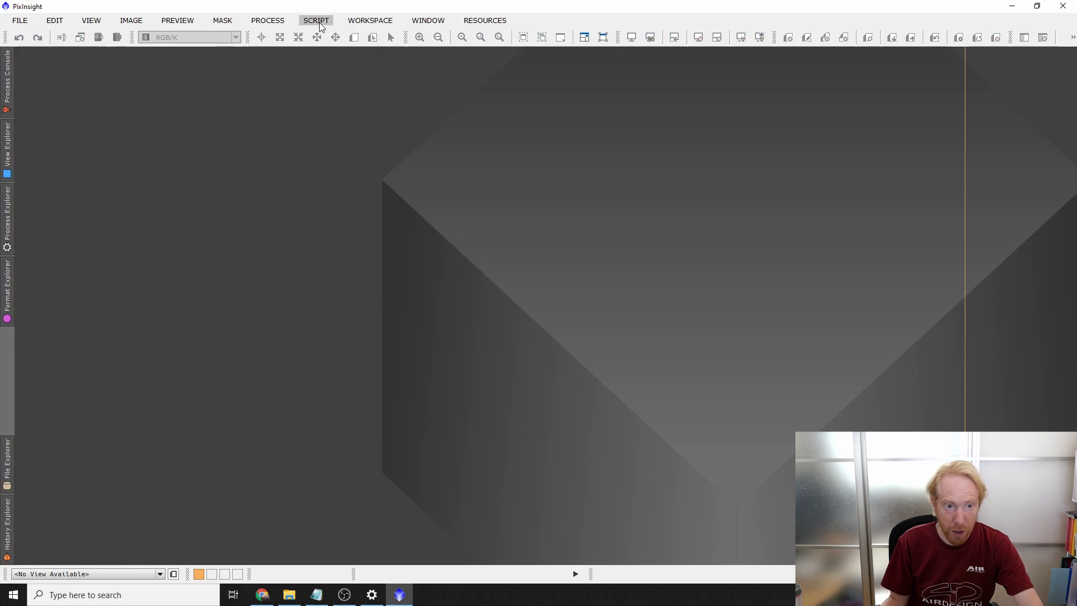
# - Review the StarNet Neural Network Weights Databases package among the available updates and apply all selected update packages
pyautogui.click(484, 20)
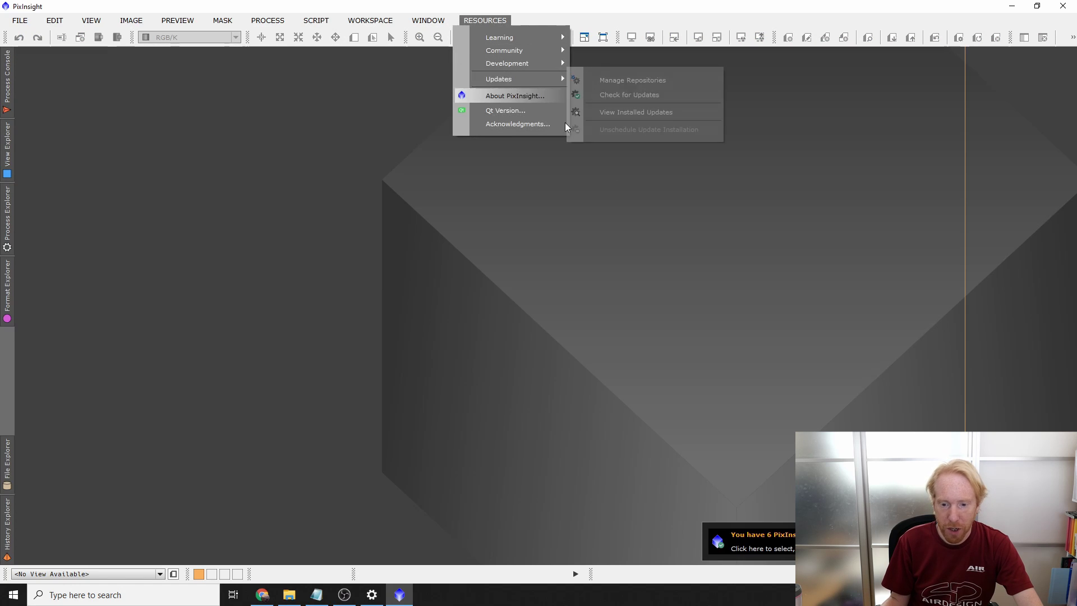
pyautogui.click(779, 547)
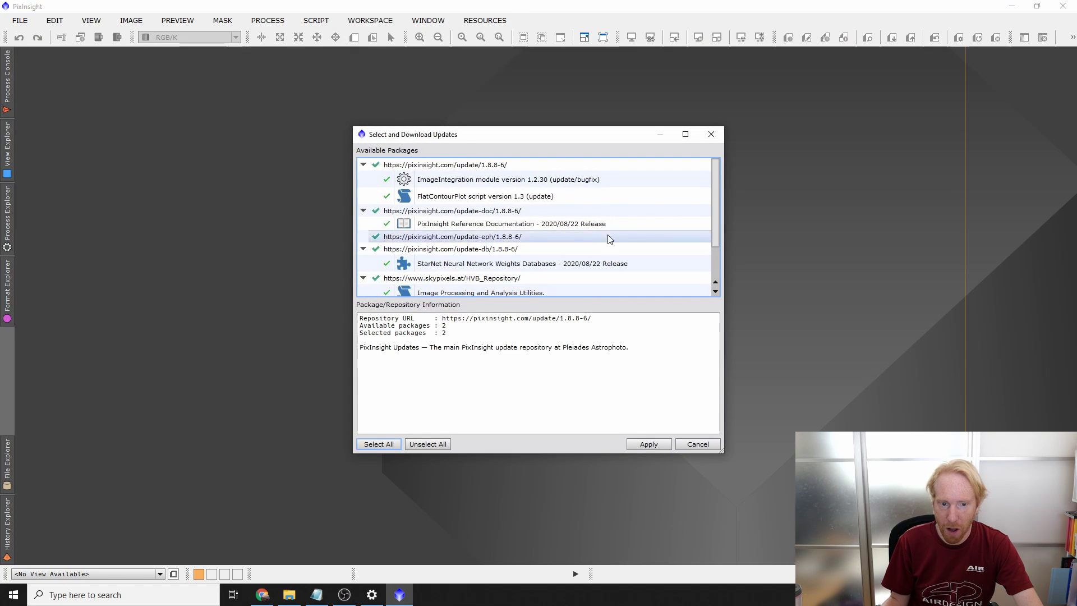
pyautogui.scroll(-1, 608, 236)
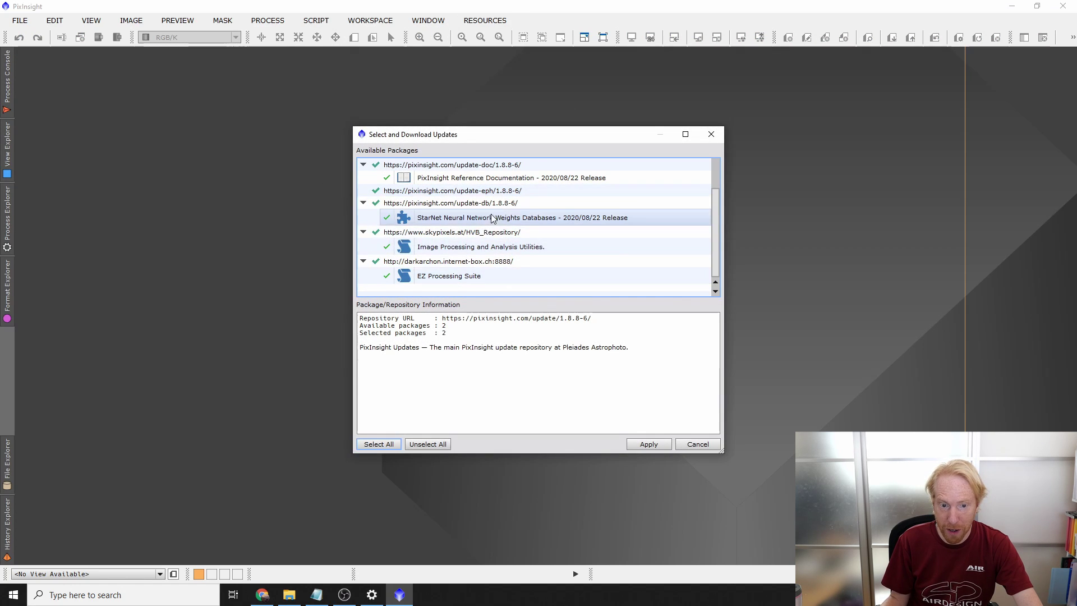
pyautogui.click(445, 219)
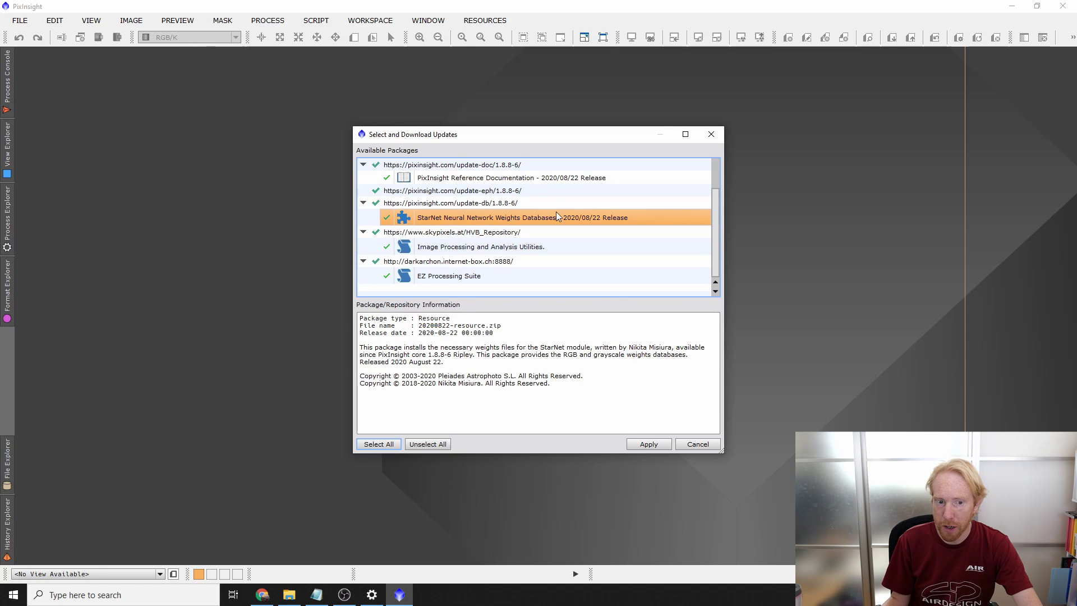
pyautogui.scroll(1, 564, 251)
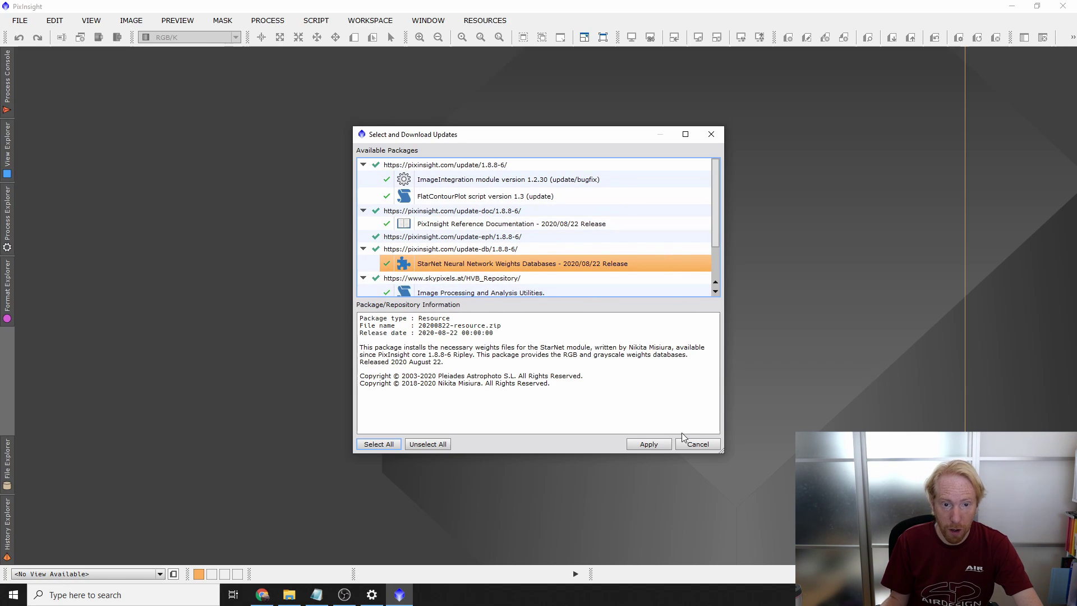
pyautogui.click(649, 443)
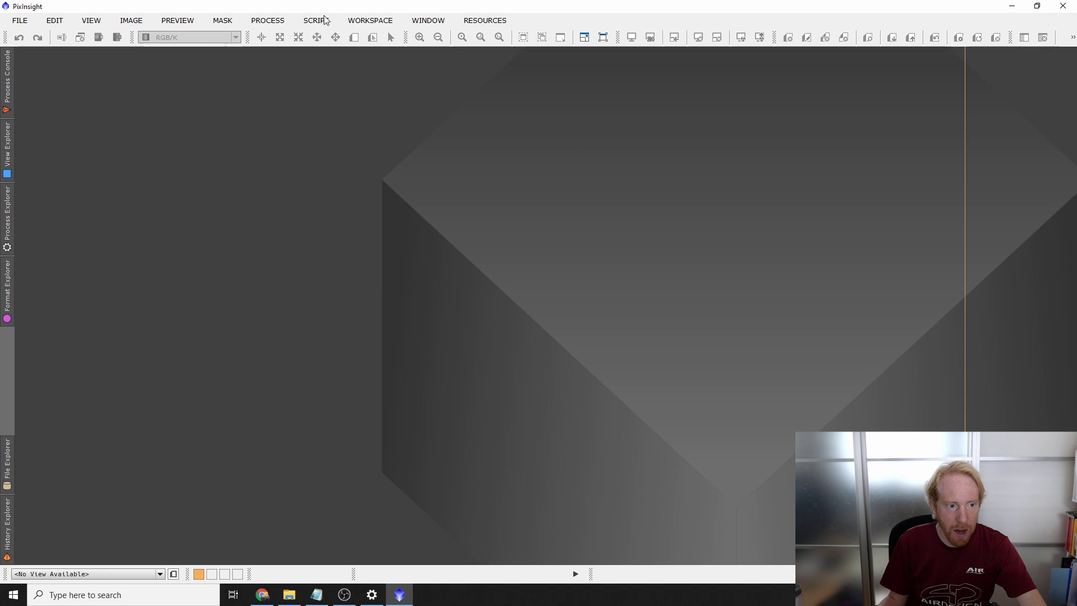
# - Open the StarNet process from the full list of processes and place its window in the upper middle of the workspace
pyautogui.click(7, 220)
pyautogui.scroll(-4, 135, 283)
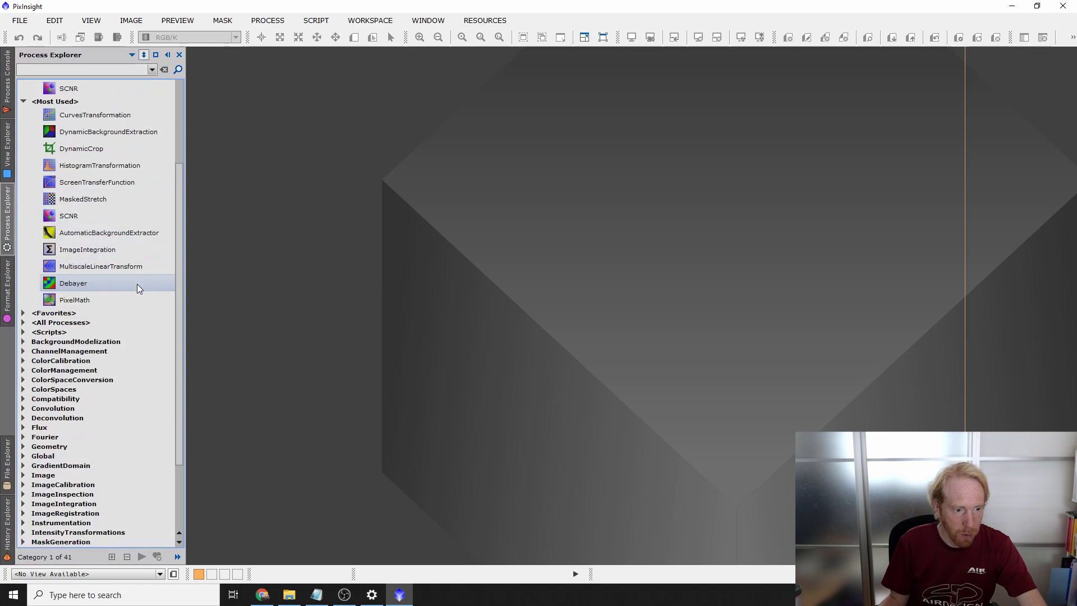
pyautogui.scroll(4, 127, 313)
pyautogui.scroll(-3, 34, 359)
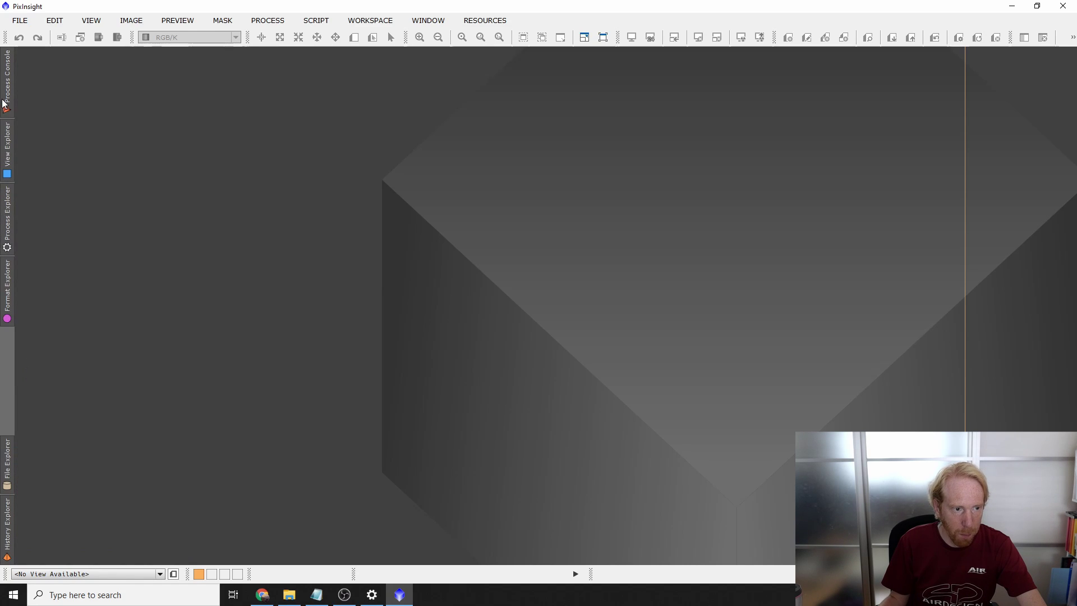
pyautogui.moveTo(7, 220)
pyautogui.click(23, 373)
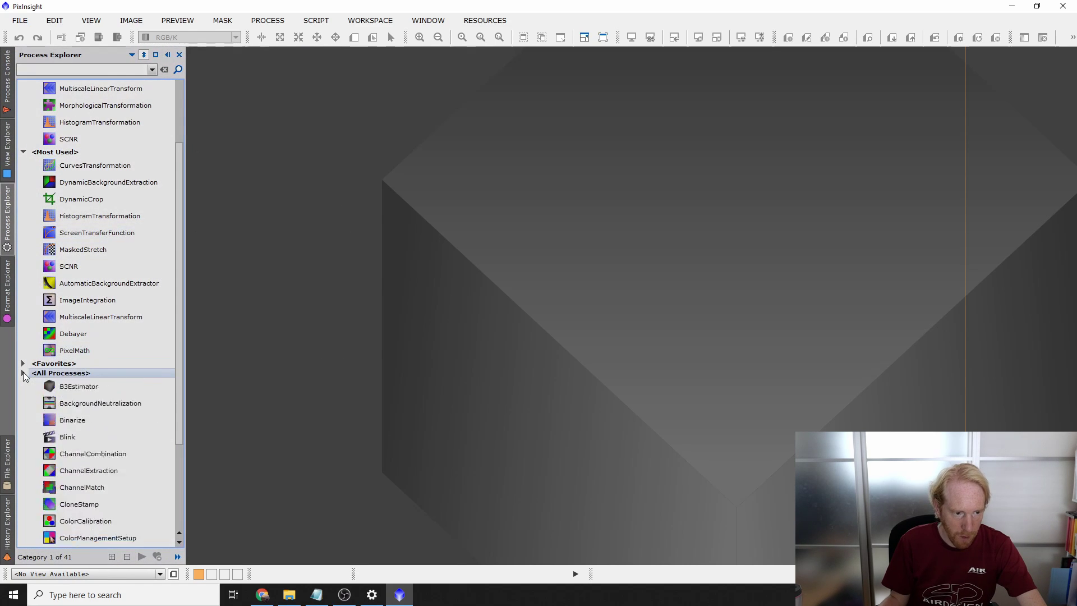
pyautogui.scroll(-20, 75, 374)
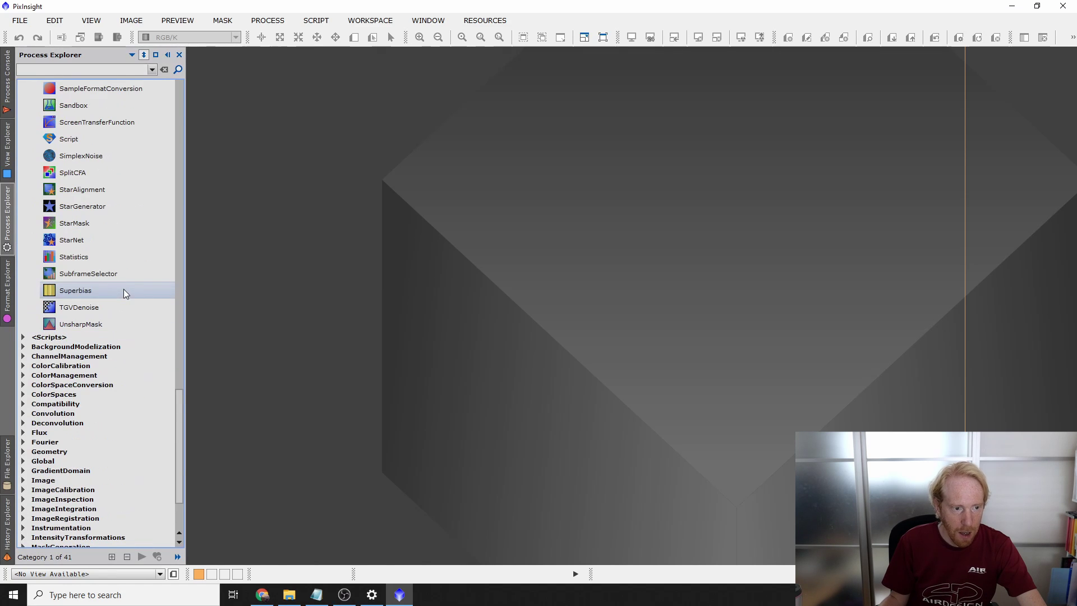
pyautogui.click(71, 243)
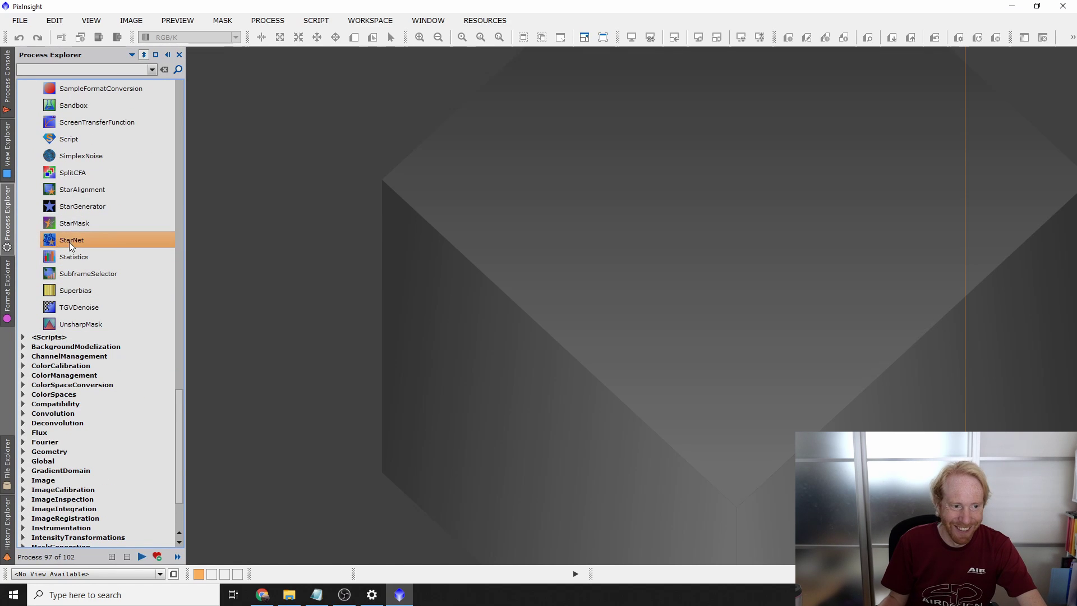
pyautogui.doubleClick(72, 242)
pyautogui.moveTo(915, 182); pyautogui.dragTo(424, 148)
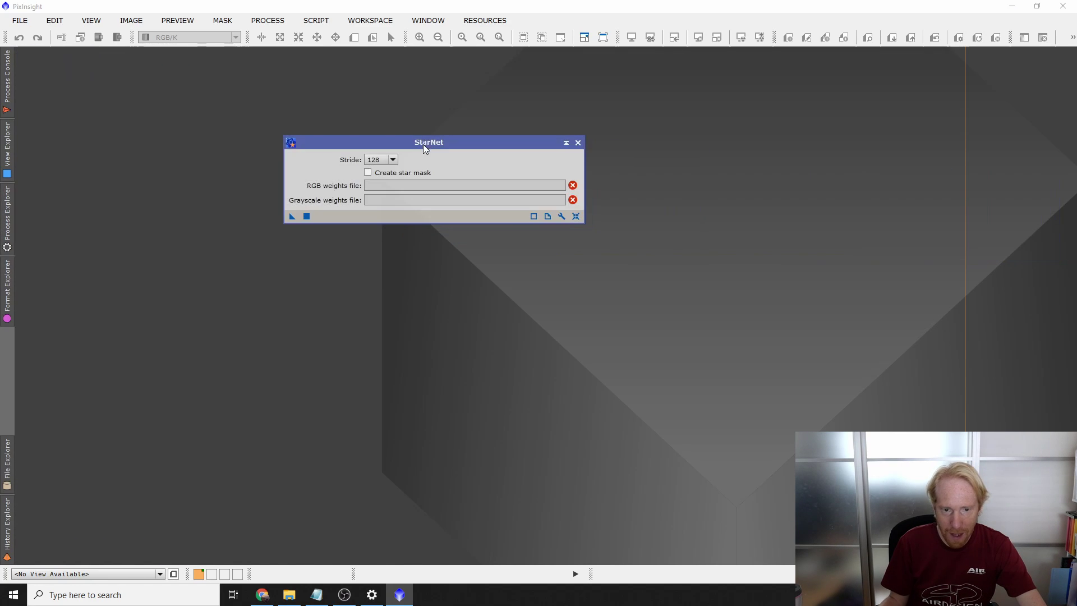
# - Open the StarNet preferences and place the dialog just below the weights fields of the StarNet window
pyautogui.click(392, 200)
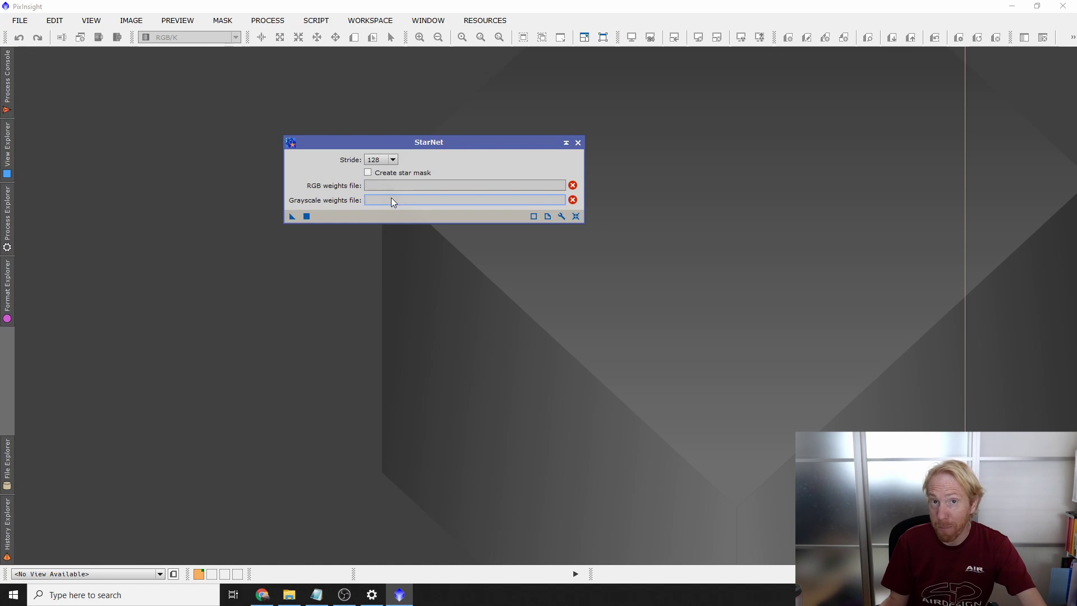
pyautogui.click(562, 216)
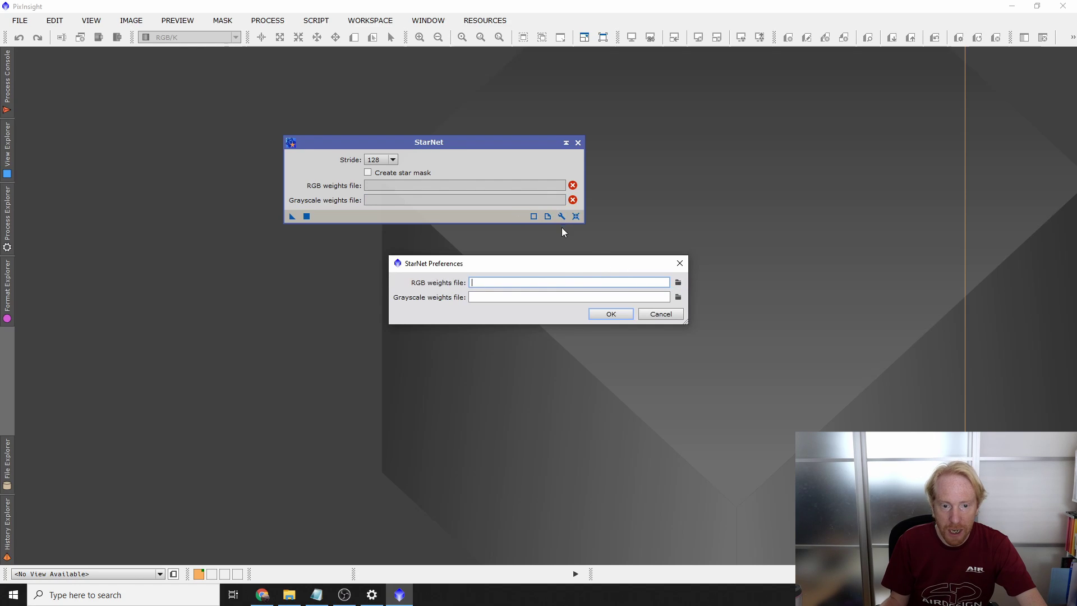
pyautogui.moveTo(447, 263); pyautogui.dragTo(376, 215)
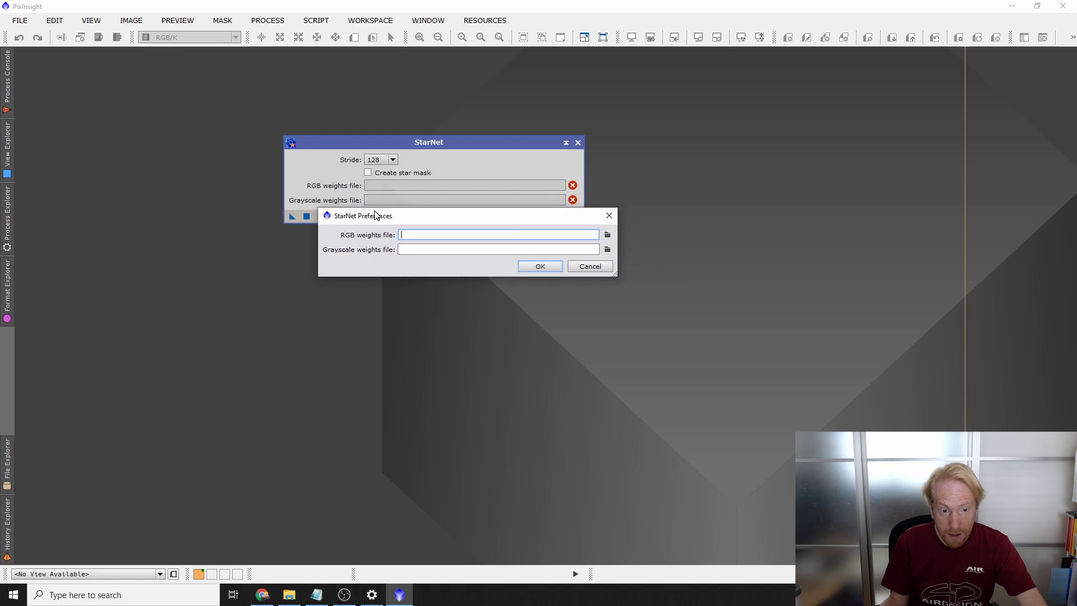
# - Set the RGB weights file to rgb_starnet_weights.pb from C:/Program Files/PixInsight/library
pyautogui.click(606, 235)
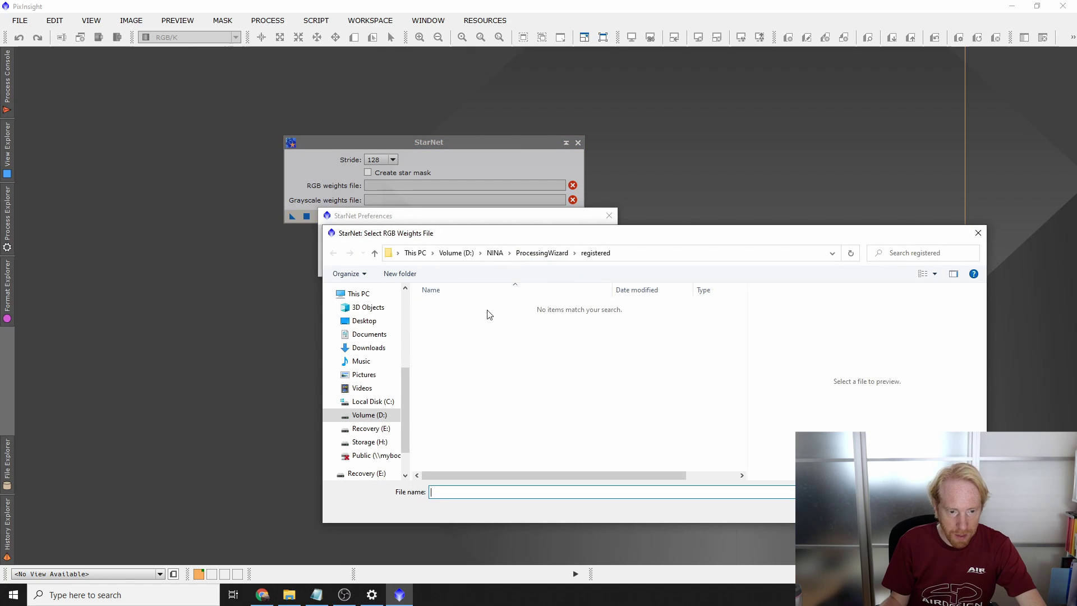
pyautogui.click(372, 401)
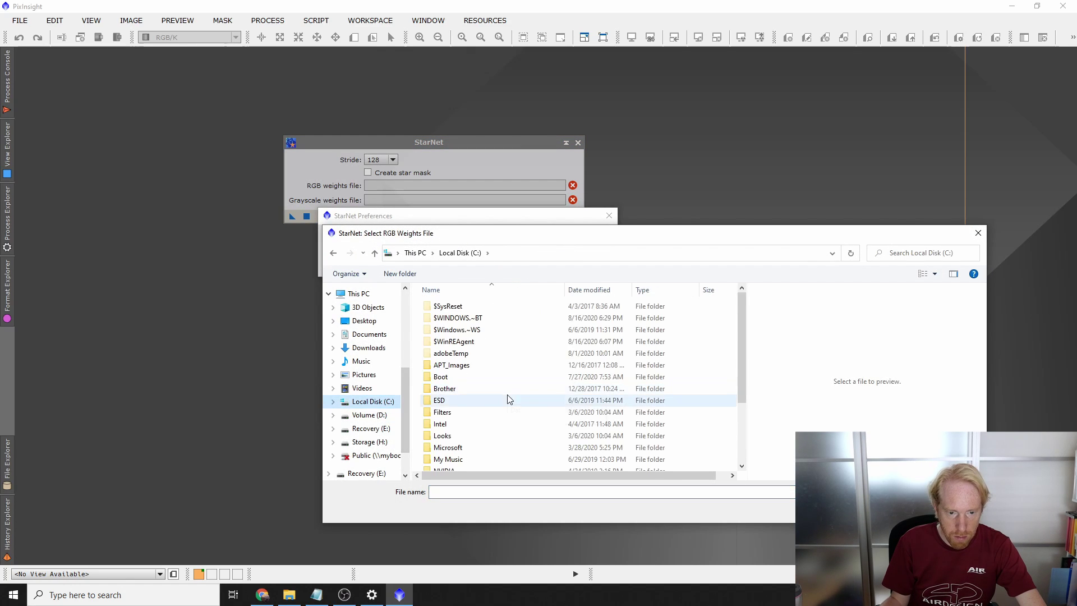
pyautogui.scroll(-2, 506, 399)
pyautogui.doubleClick(474, 406)
pyautogui.scroll(-8, 531, 392)
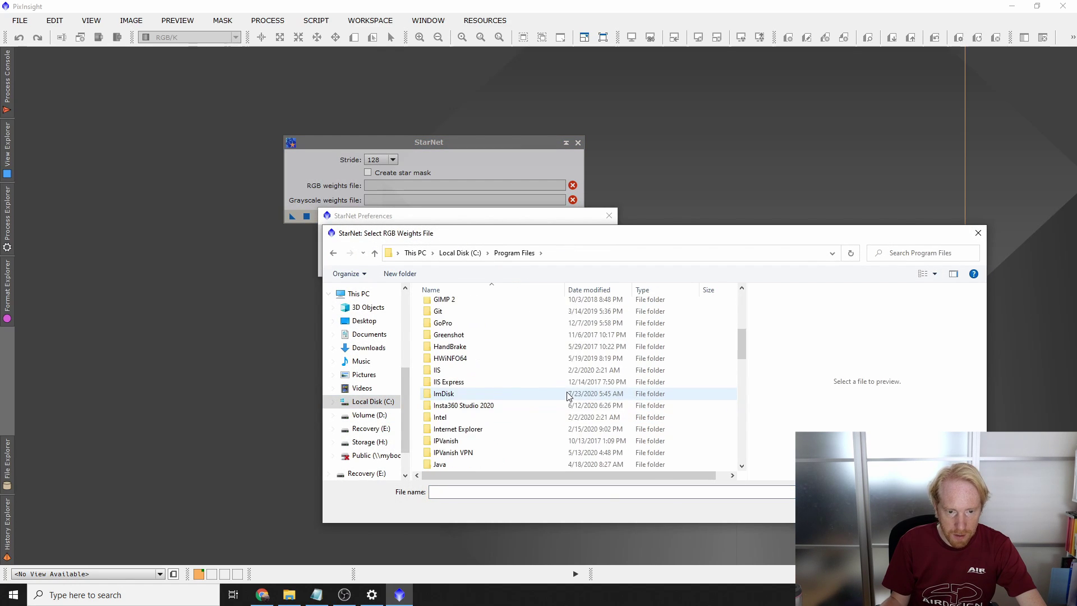
pyautogui.scroll(-2, 531, 392)
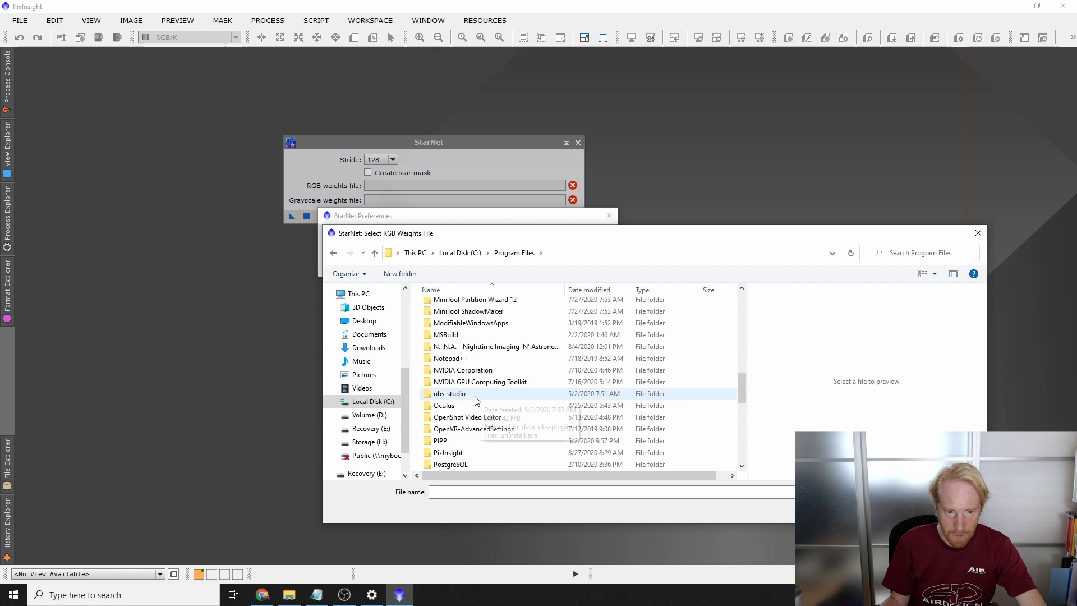
pyautogui.doubleClick(455, 460)
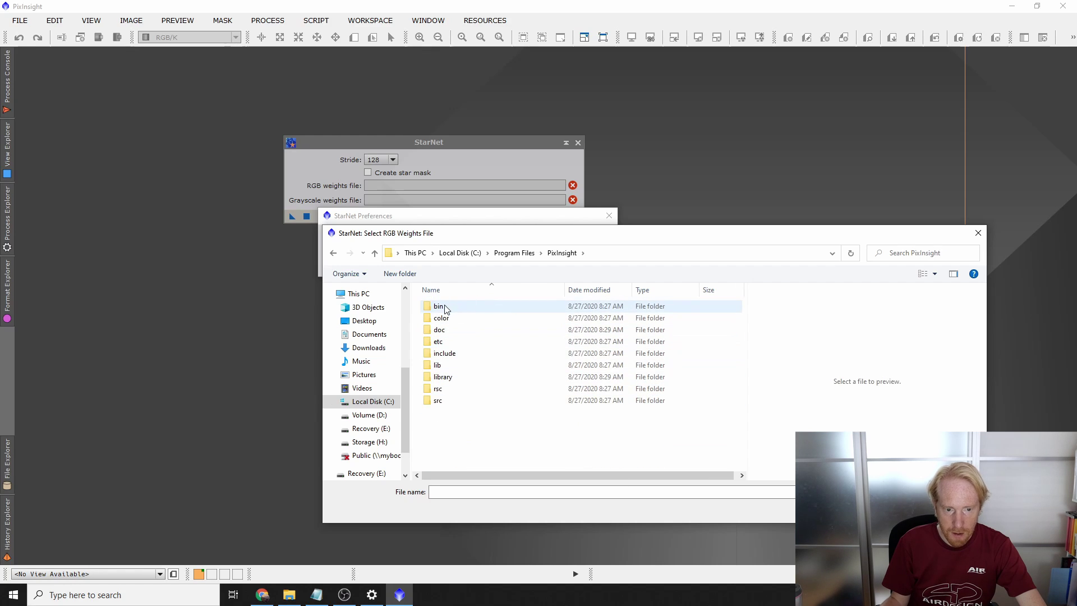
pyautogui.doubleClick(451, 378)
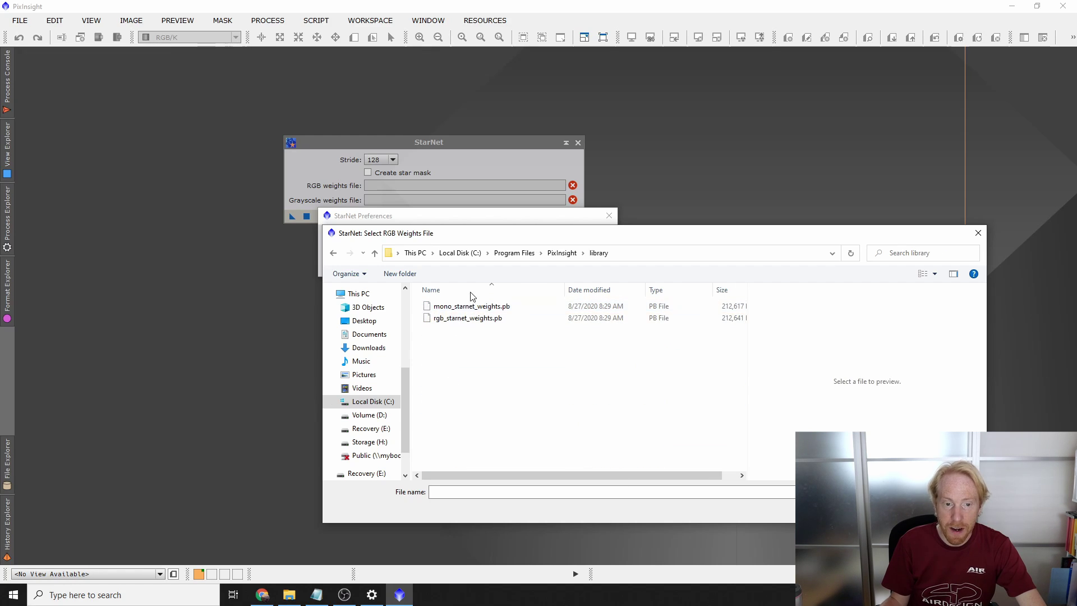
pyautogui.moveTo(488, 240); pyautogui.dragTo(574, 276)
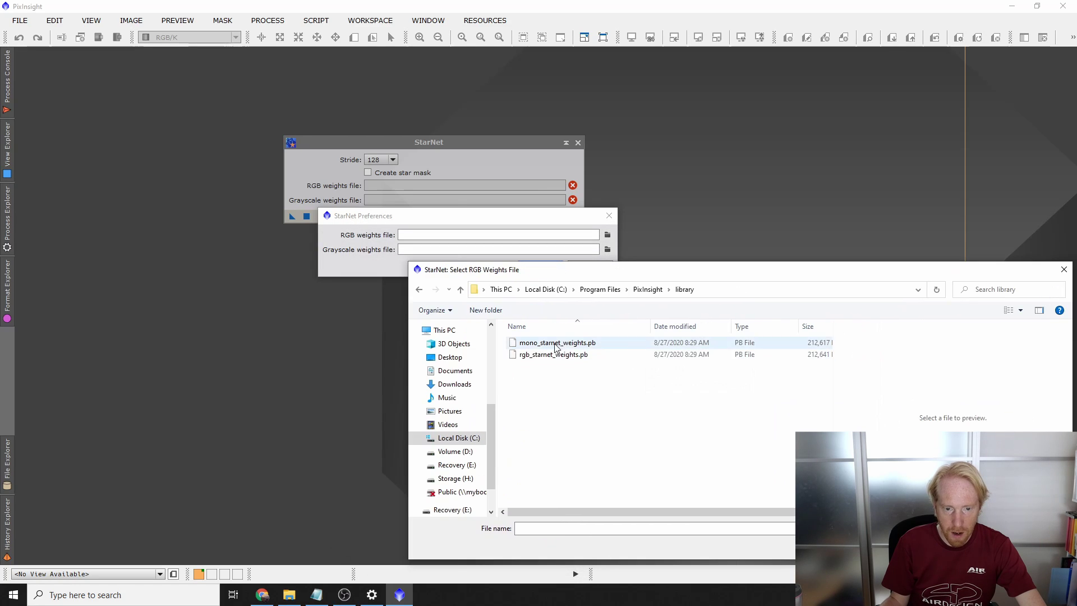
pyautogui.click(548, 356)
pyautogui.doubleClick(548, 356)
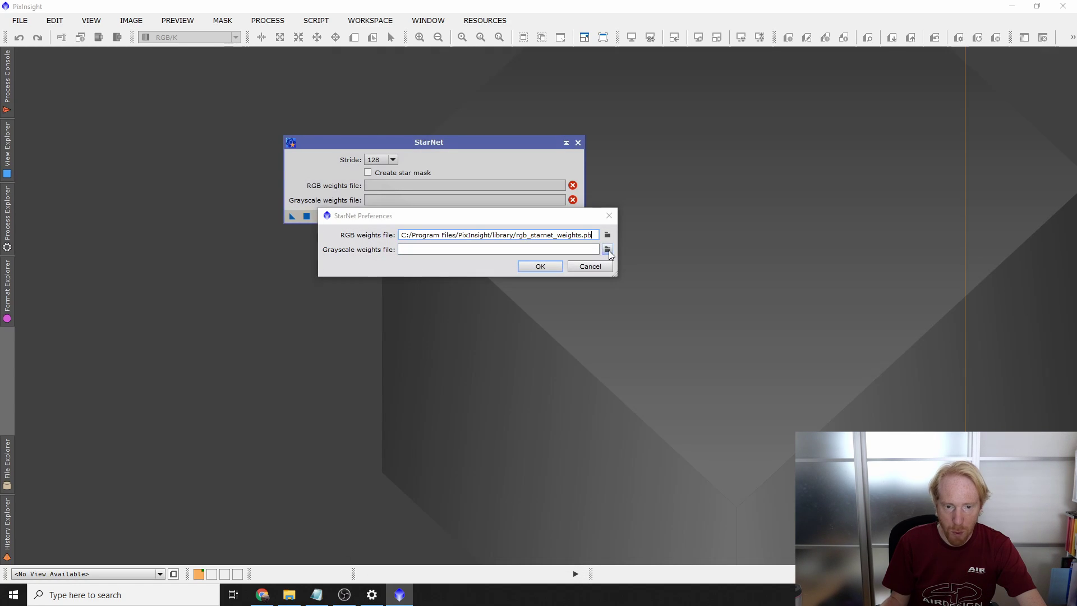
# - Set the grayscale weights file to mono_starnet_weights.pb from the same library folder and accept the StarNet preferences
pyautogui.click(607, 249)
pyautogui.doubleClick(557, 342)
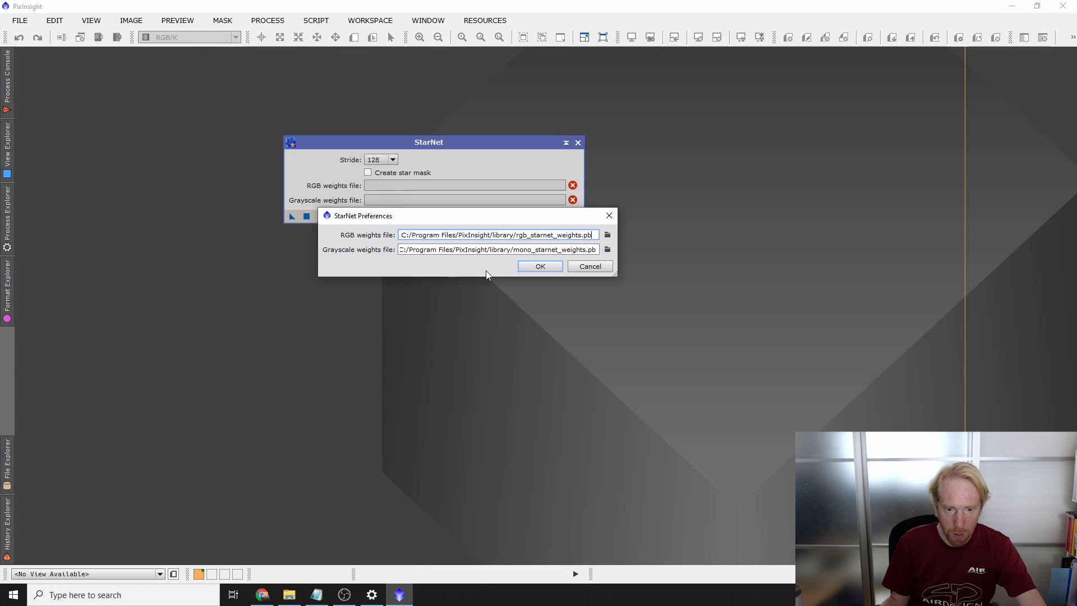
pyautogui.click(531, 268)
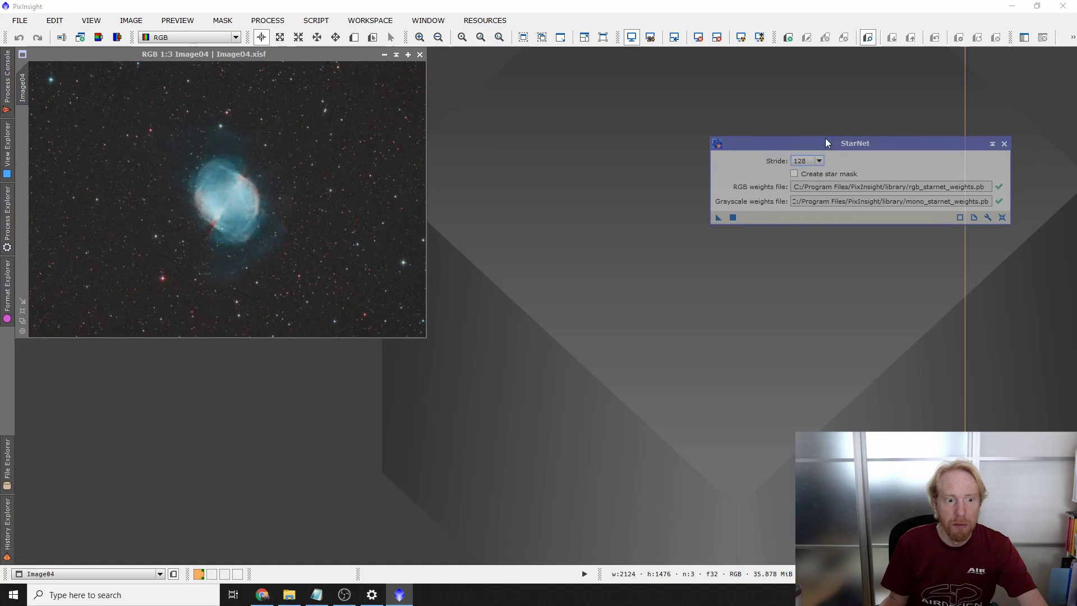
# - Enlarge the Image04 window and run StarNet on the image with a stride of 128 and no star mask
pyautogui.moveTo(825, 138); pyautogui.dragTo(658, 108)
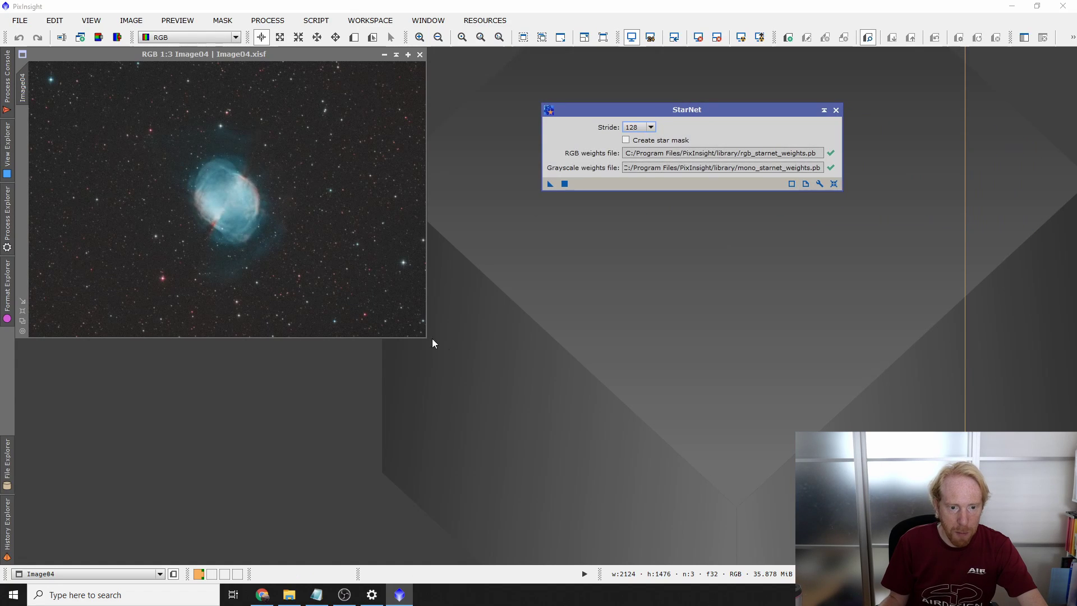
pyautogui.moveTo(426, 336); pyautogui.dragTo(709, 520)
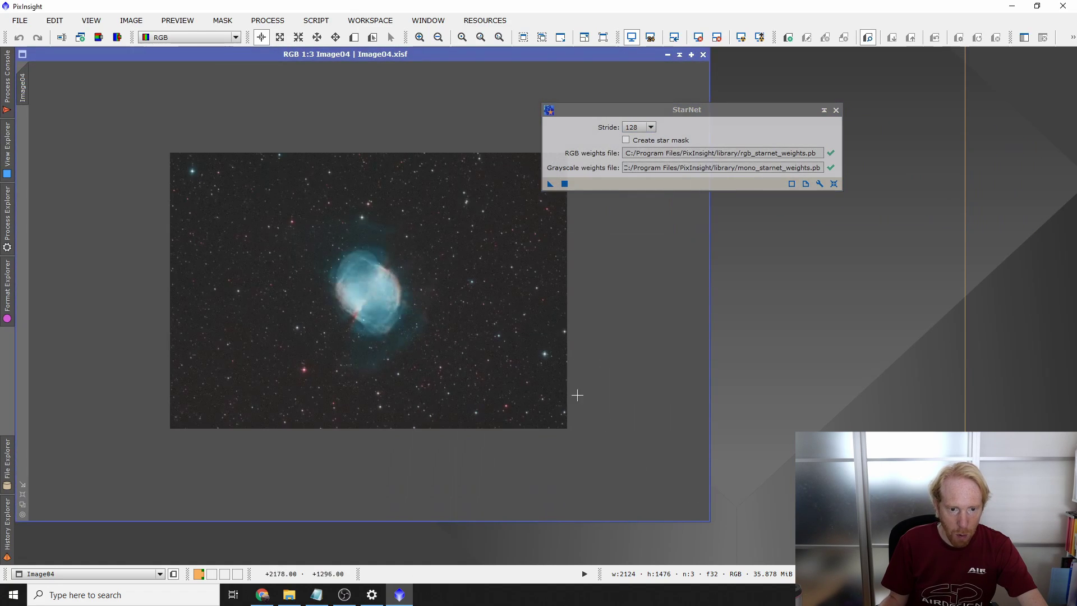
pyautogui.scroll(2, 576, 395)
pyautogui.scroll(-1, 576, 396)
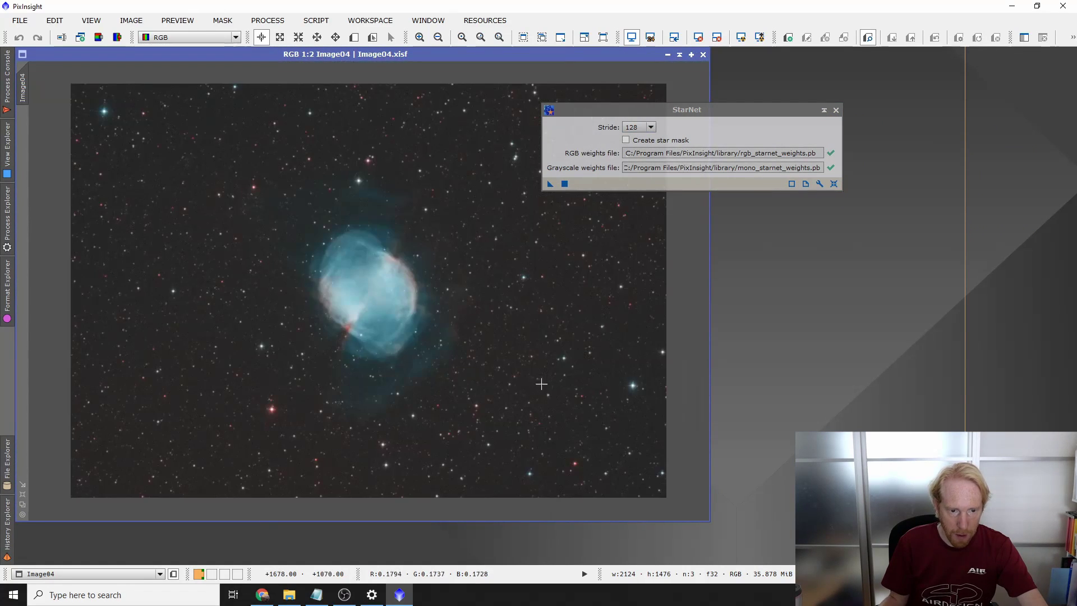
pyautogui.click(551, 185)
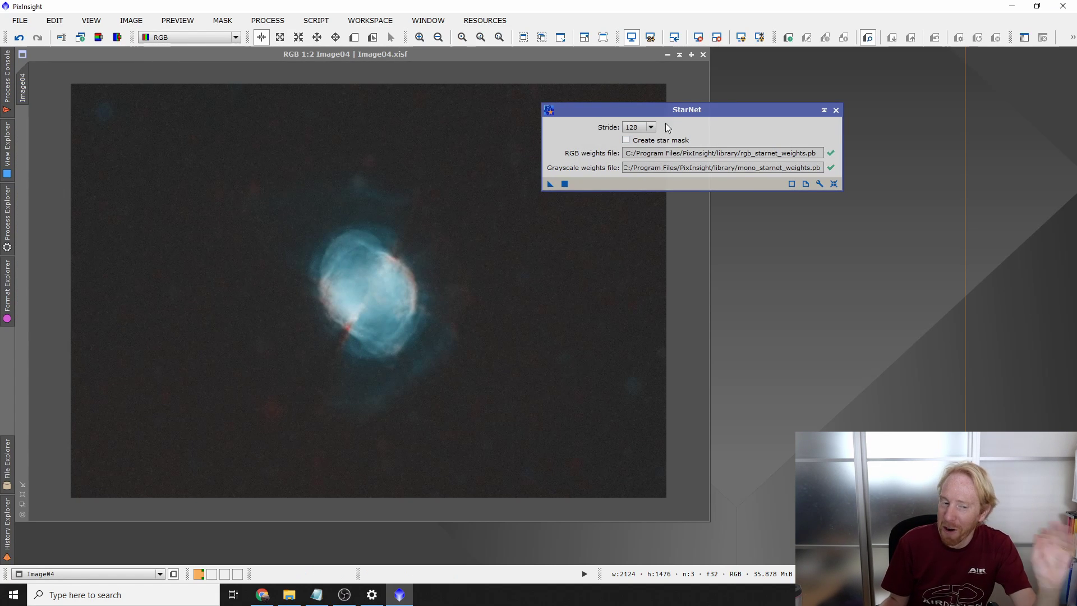
# - Examine the starless nebula up close in Image04 and check StarNet's processing time in the Process Console
pyautogui.moveTo(636, 113); pyautogui.dragTo(785, 122)
pyautogui.scroll(3, 365, 305)
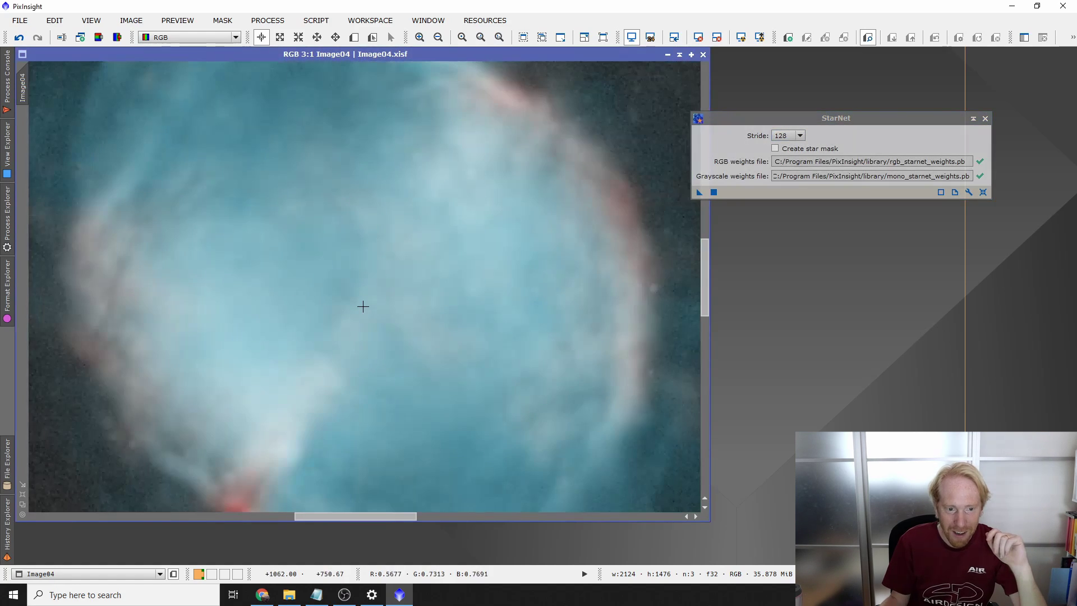
pyautogui.scroll(-2, 386, 305)
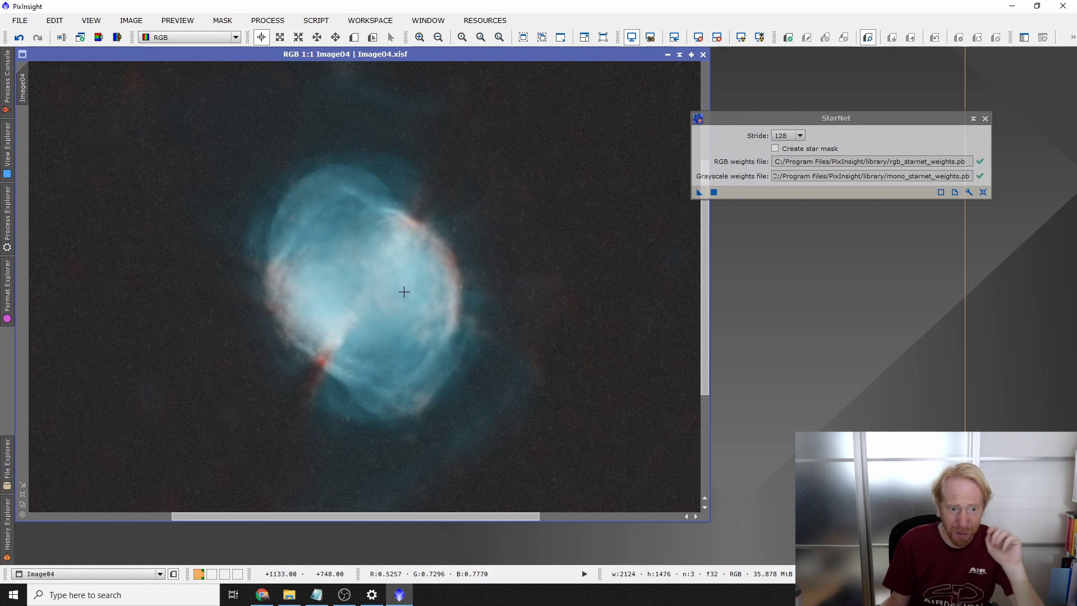
pyautogui.scroll(-2, 401, 293)
pyautogui.scroll(1, 396, 284)
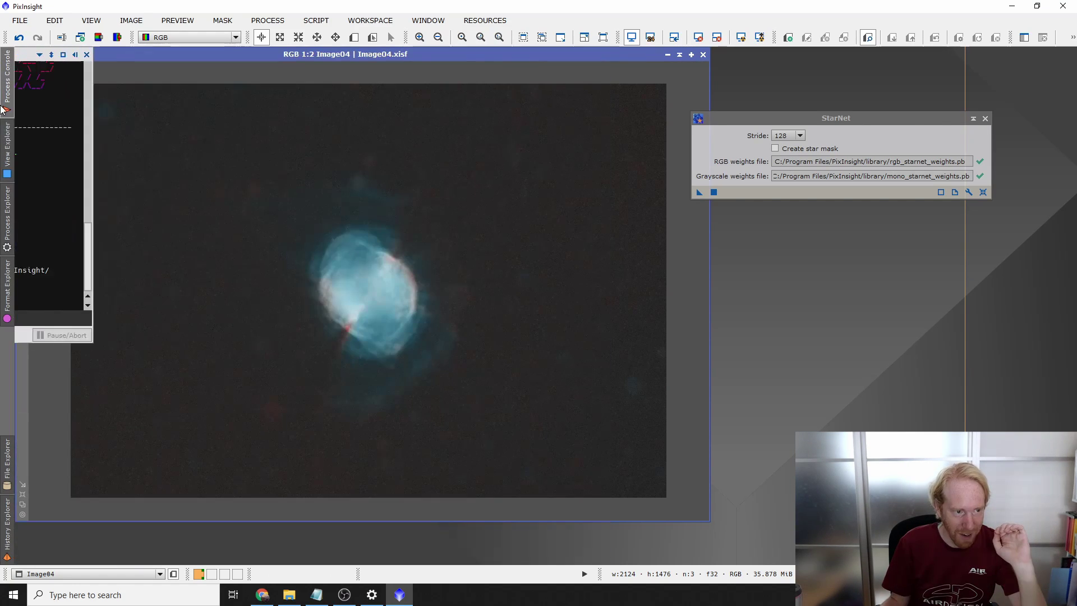
pyautogui.moveTo(4, 100)
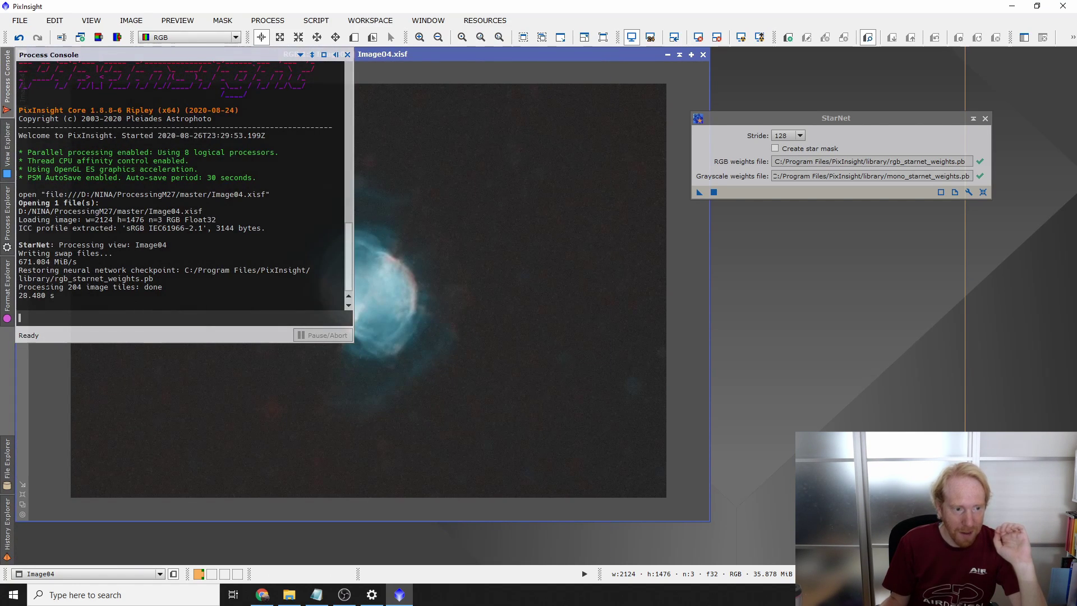
pyautogui.tripleClick(51, 297)
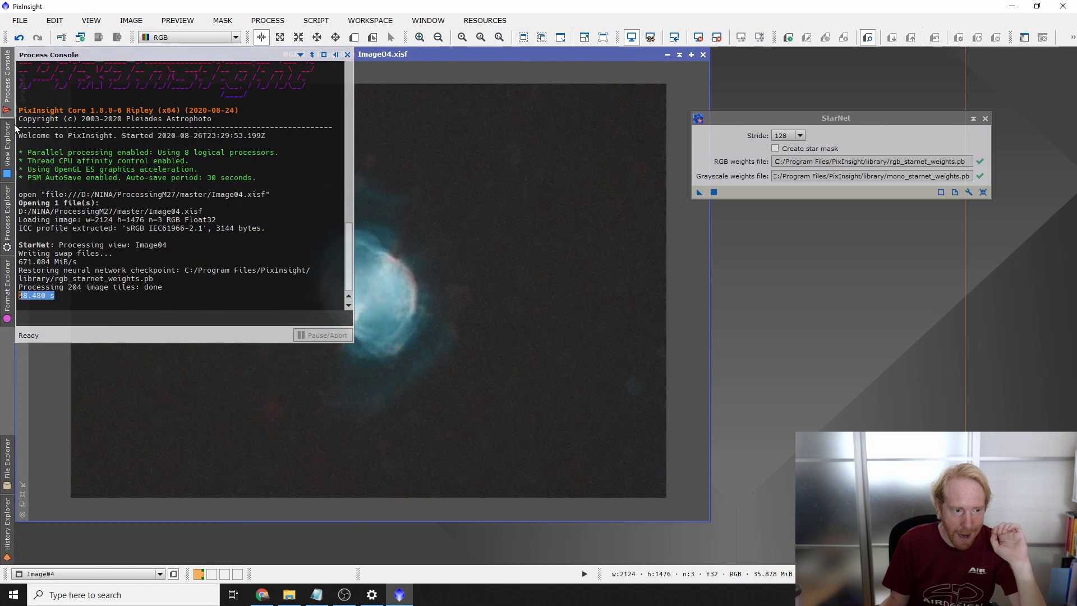
# - Undo the StarNet star removal on Image04 and exit PixInsight, discarding the unsaved process instances
pyautogui.hotkey('ctrl', 'z')
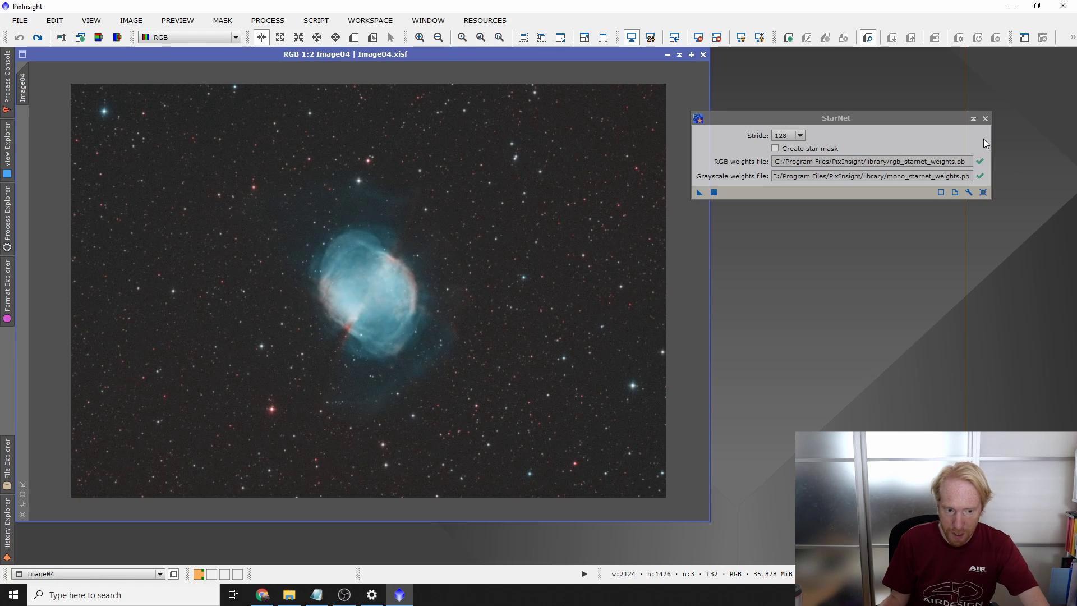
pyautogui.click(1063, 7)
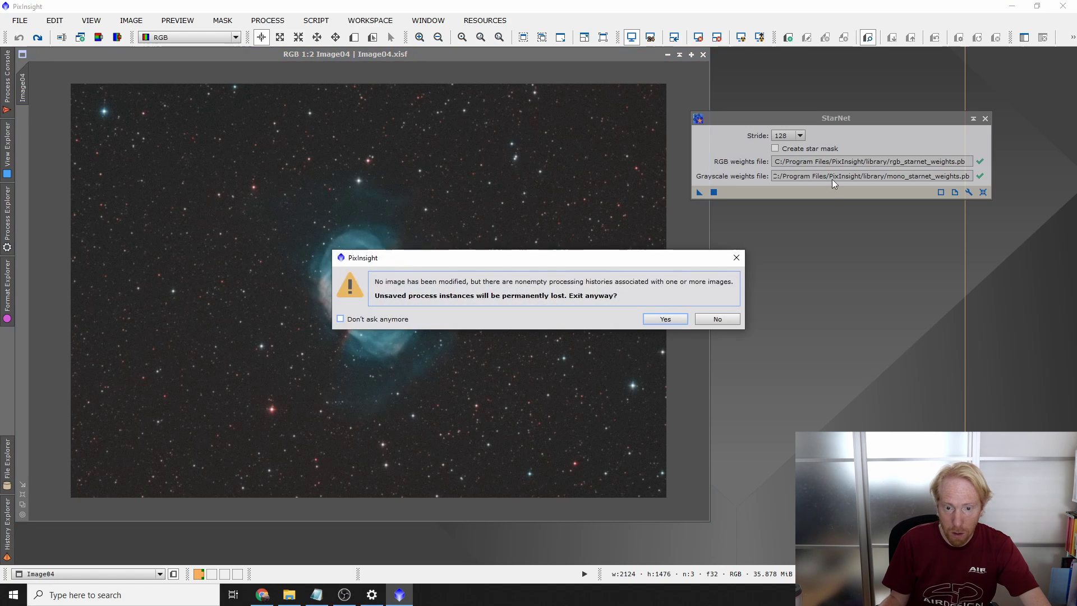
pyautogui.click(664, 319)
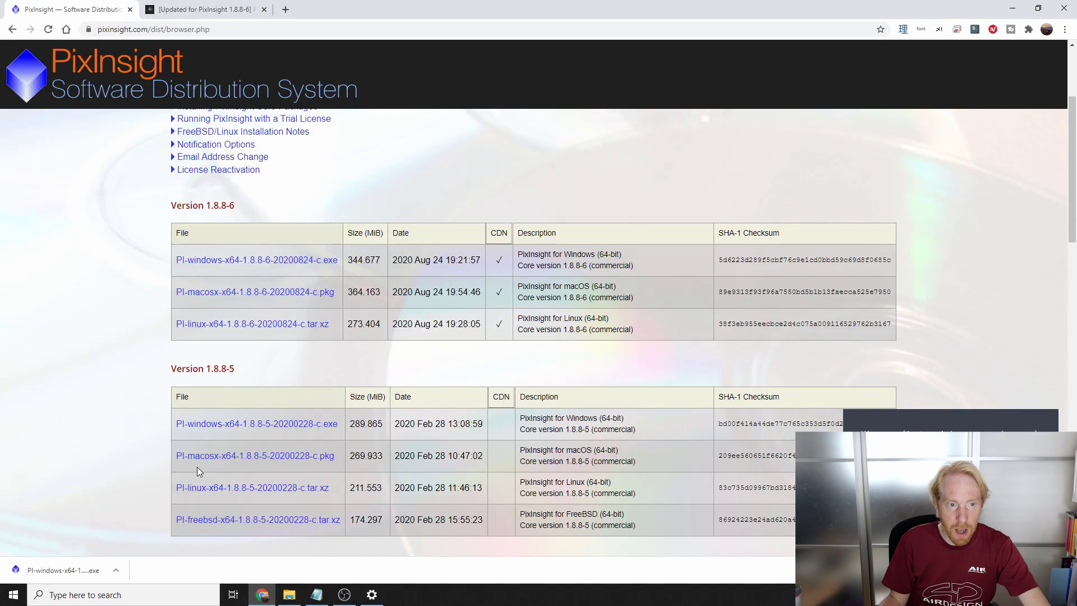
# - Switch to Chrome's darkSkies guide on PixInsight, StarNet++ and CUDA and read its GPU requirements and prerequisite downloads
pyautogui.click(215, 9)
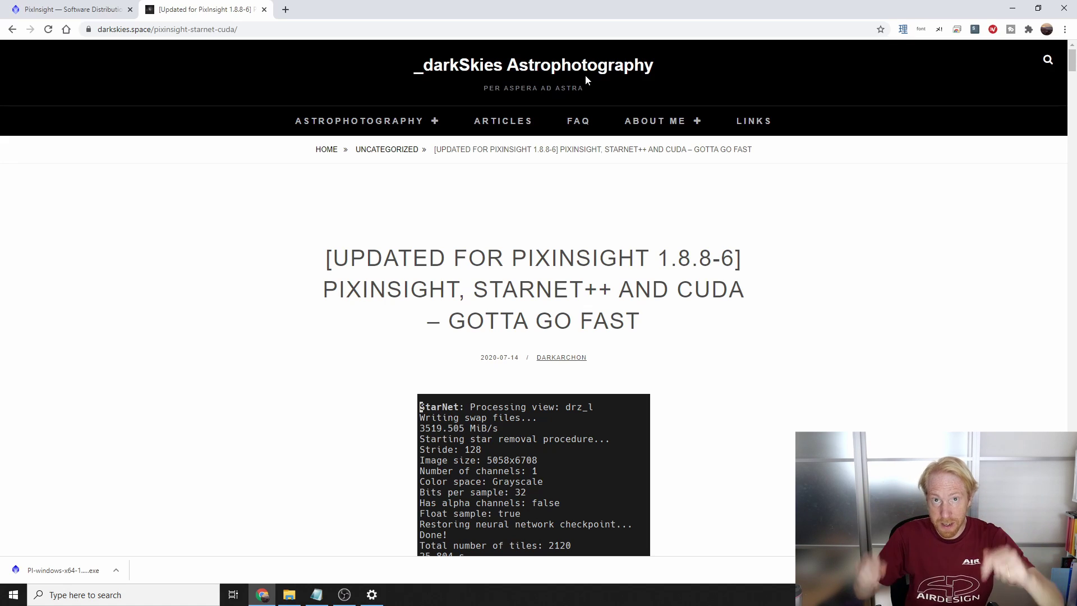
pyautogui.scroll(-12, 572, 265)
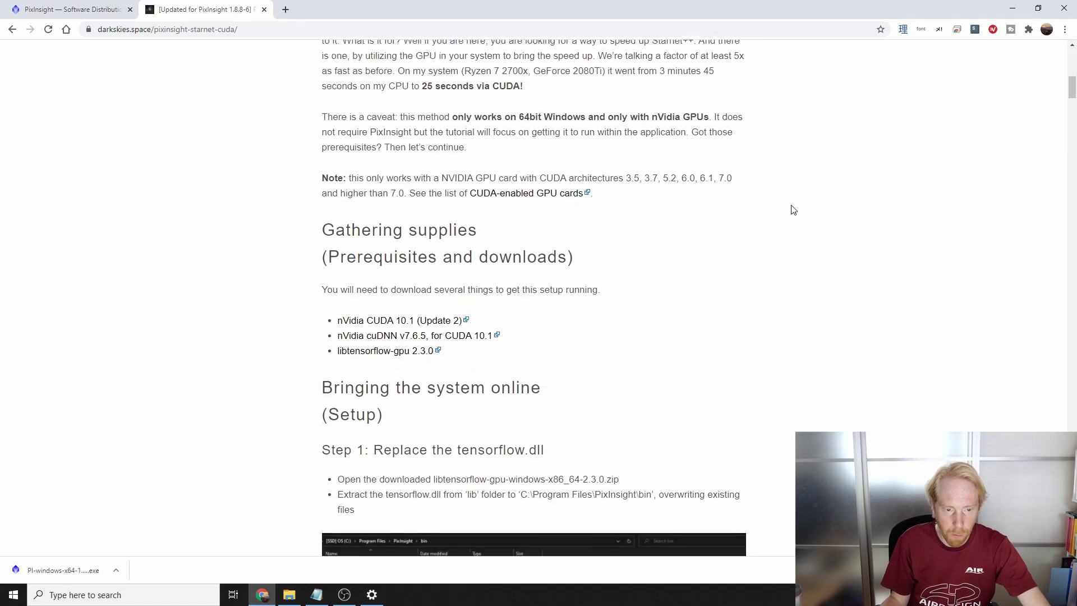
pyautogui.moveTo(323, 193); pyautogui.dragTo(563, 291)
pyautogui.click(632, 332)
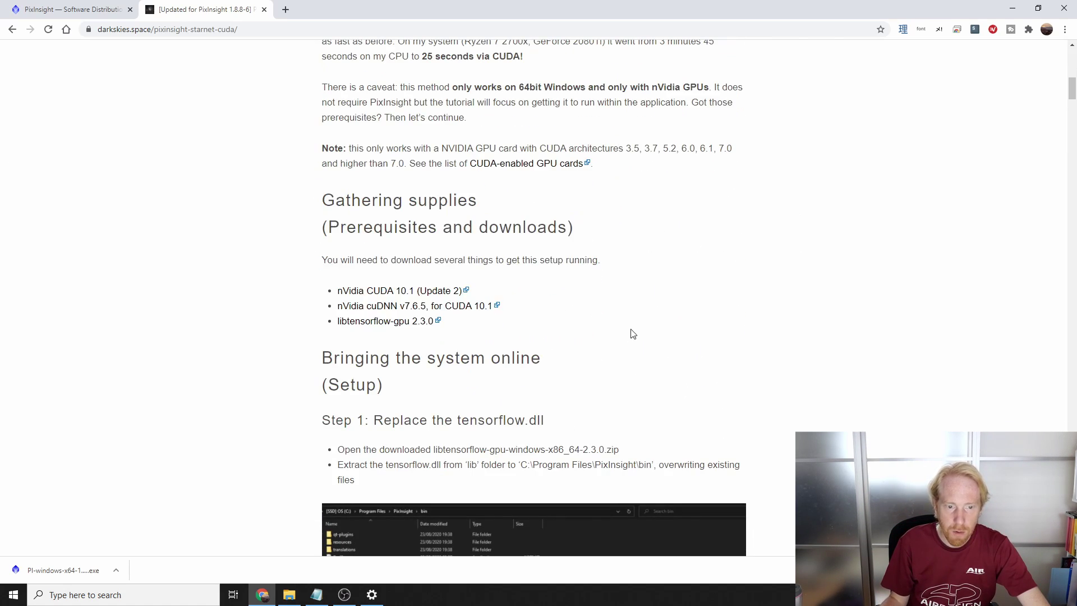
# - Download nVidia CUDA 10.1 (Update 2), libtensorflow-gpu 2.3.0 and nVidia cuDNN v7.6.5 for CUDA 10.1 from the guide's prerequisites
pyautogui.click(381, 294)
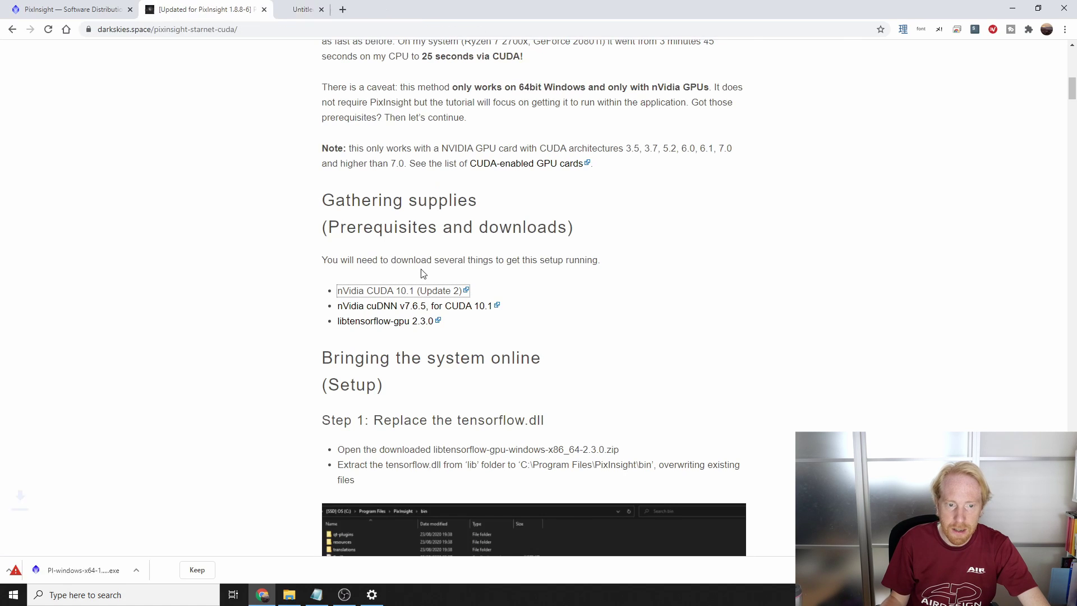
pyautogui.click(203, 572)
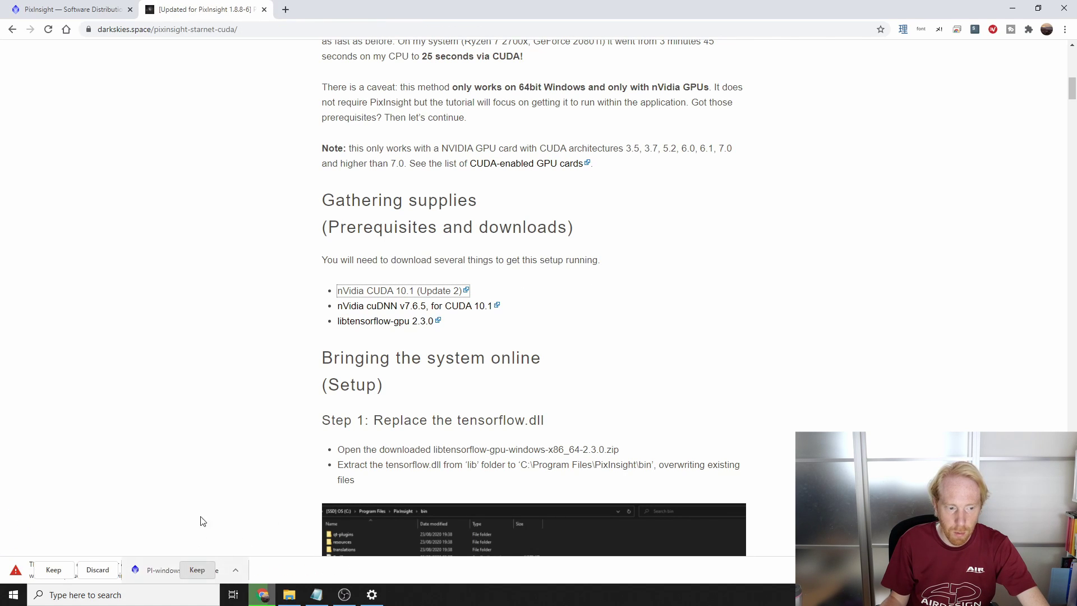
pyautogui.click(359, 325)
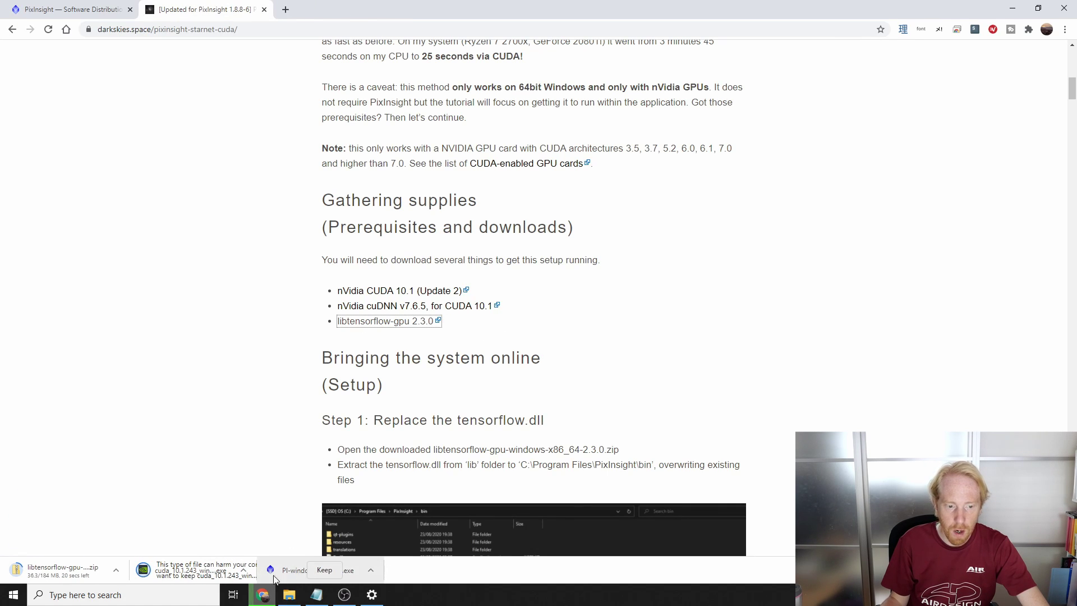
pyautogui.click(180, 473)
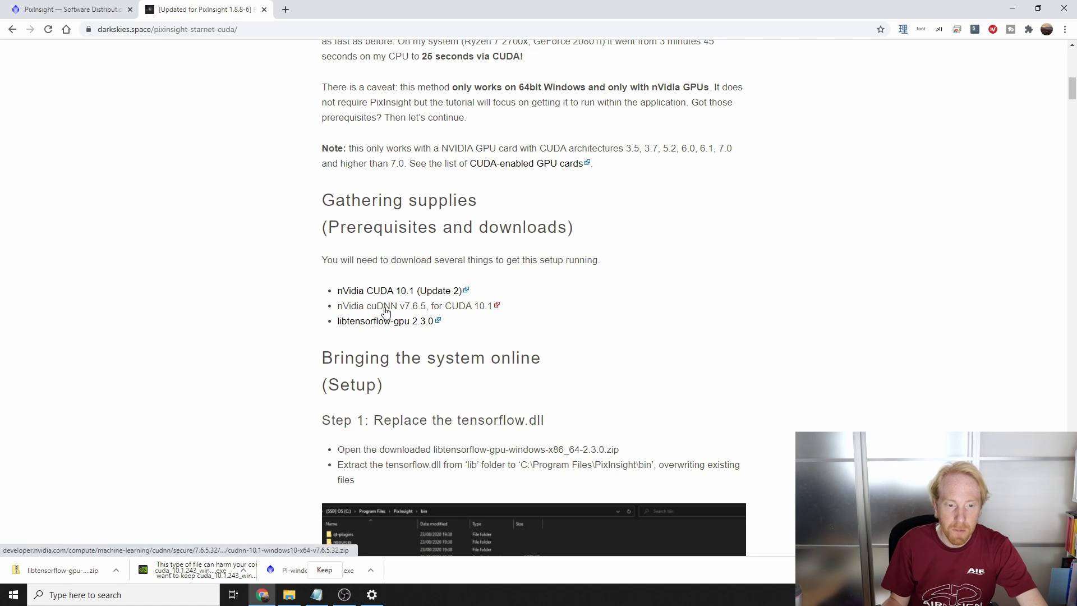
pyautogui.click(386, 312)
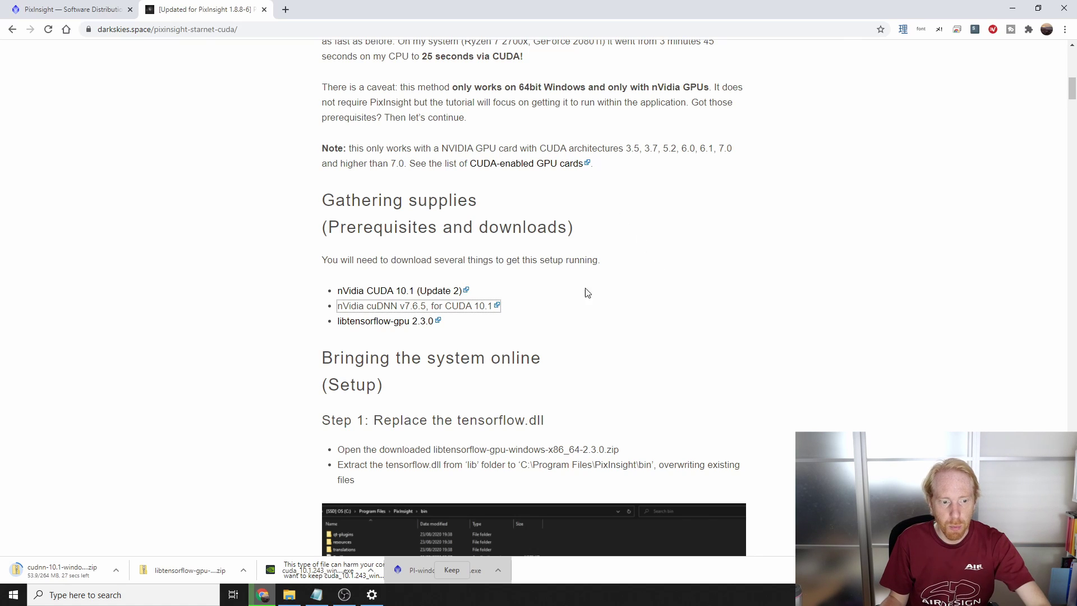
# - Read the guide's Step 1, switch to File Explorer's Downloads folder and extract libtensorflow-gpu-windows-x86_64-2.3.0.zip into its own folder with 7-Zip
pyautogui.scroll(-3, 448, 265)
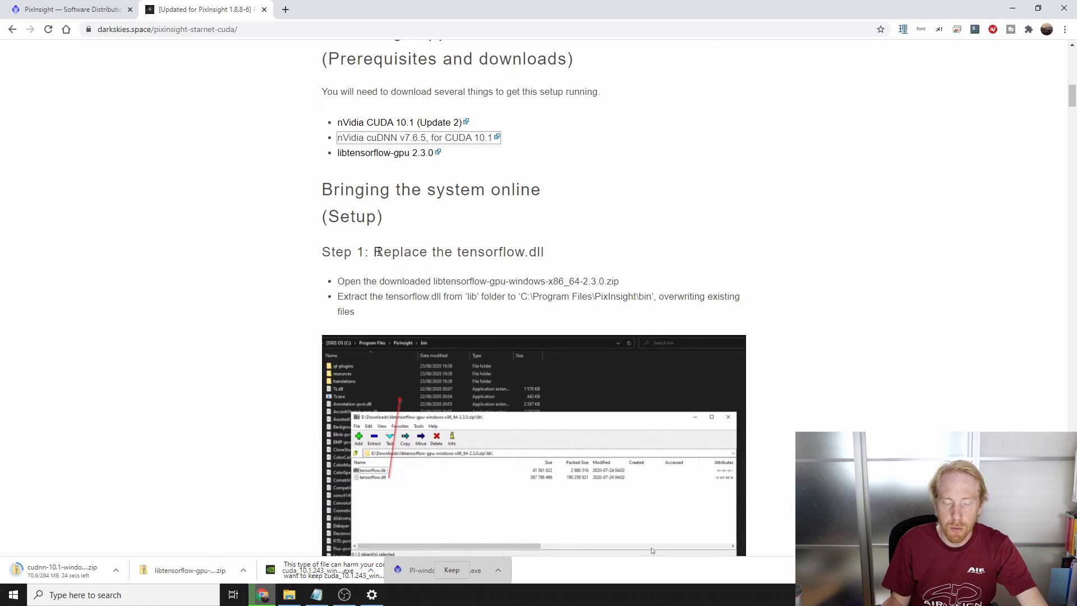
pyautogui.scroll(-1, 443, 263)
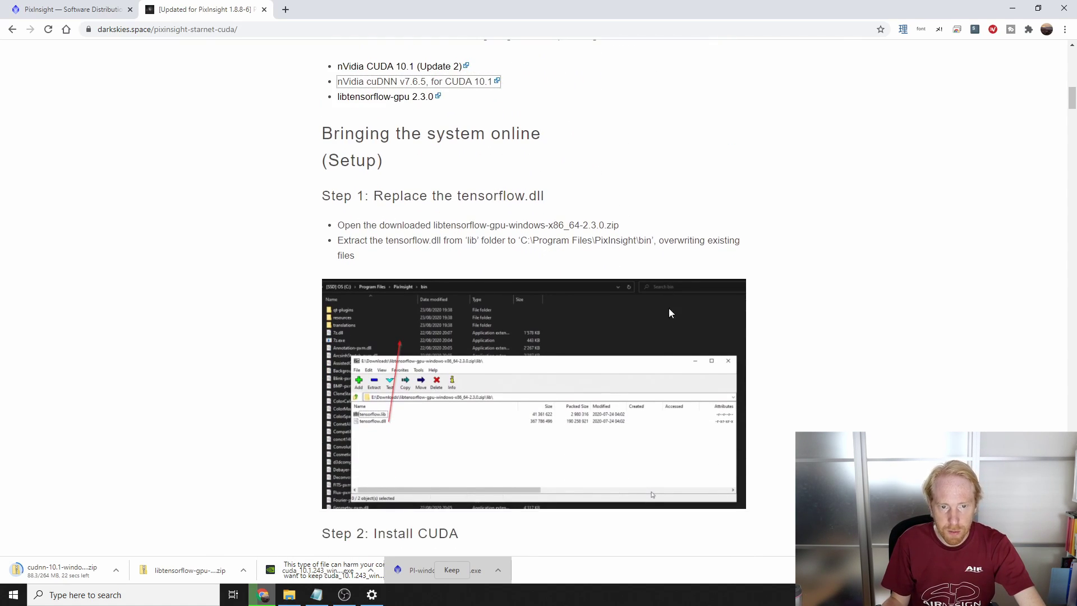
pyautogui.click(290, 595)
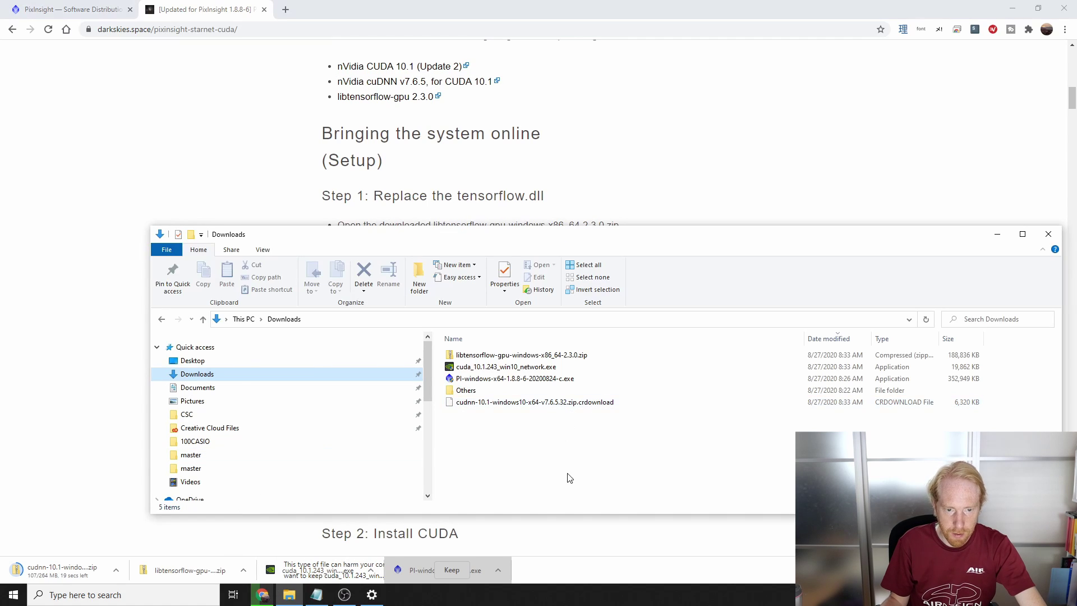
pyautogui.rightClick(504, 354)
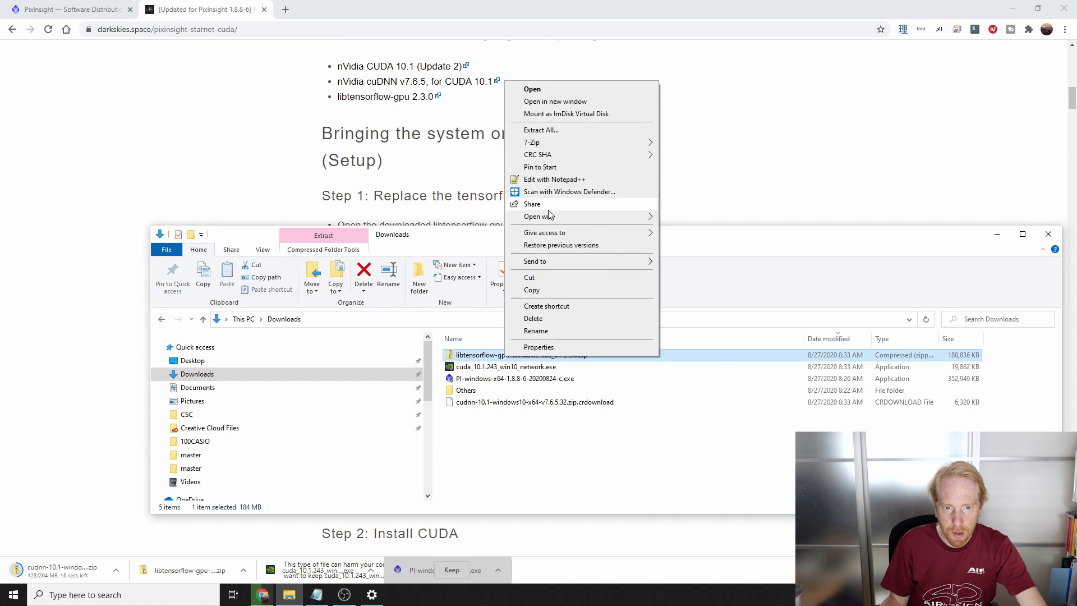
pyautogui.moveTo(588, 142)
pyautogui.click(766, 192)
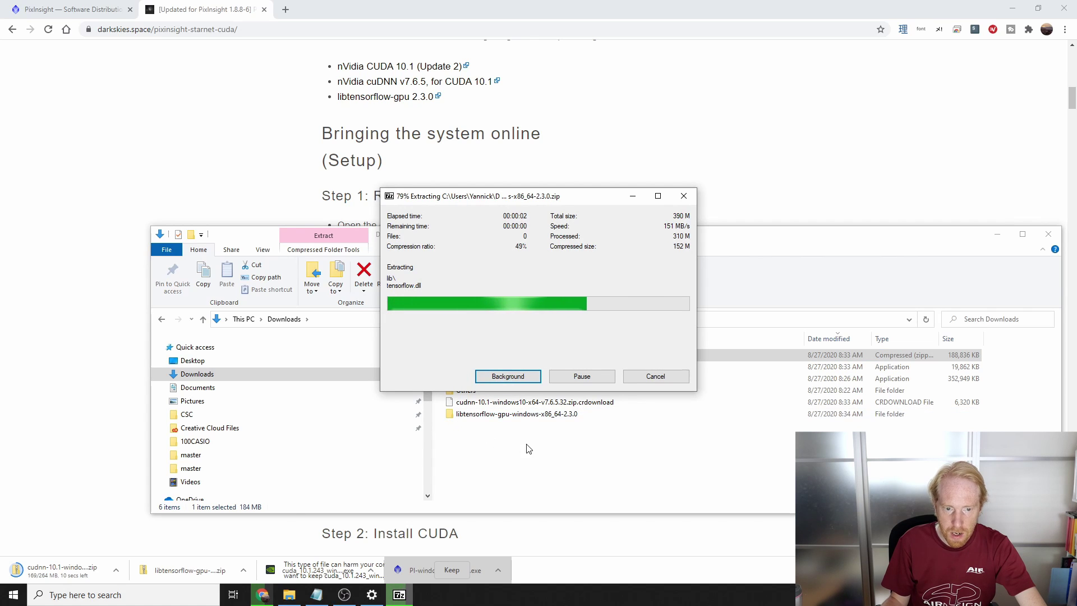
# - Copy tensorflow.dll from the lib folder of the extracted libtensorflow-gpu-windows-x86_64-2.3.0 folder
pyautogui.doubleClick(487, 414)
pyautogui.doubleClick(460, 368)
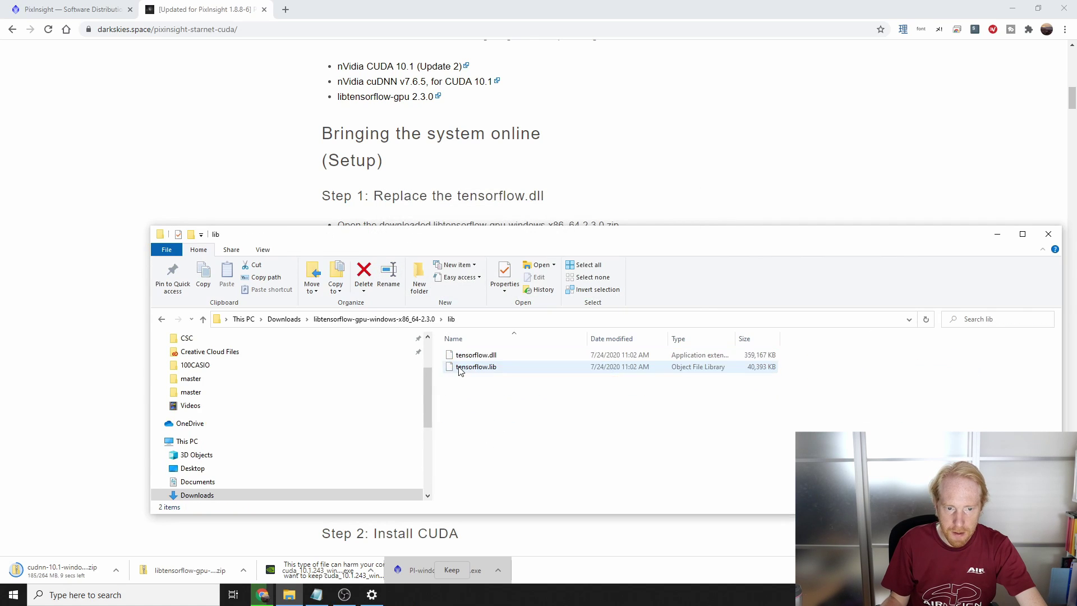
pyautogui.click(476, 355)
pyautogui.hotkey('ctrl', 'c')
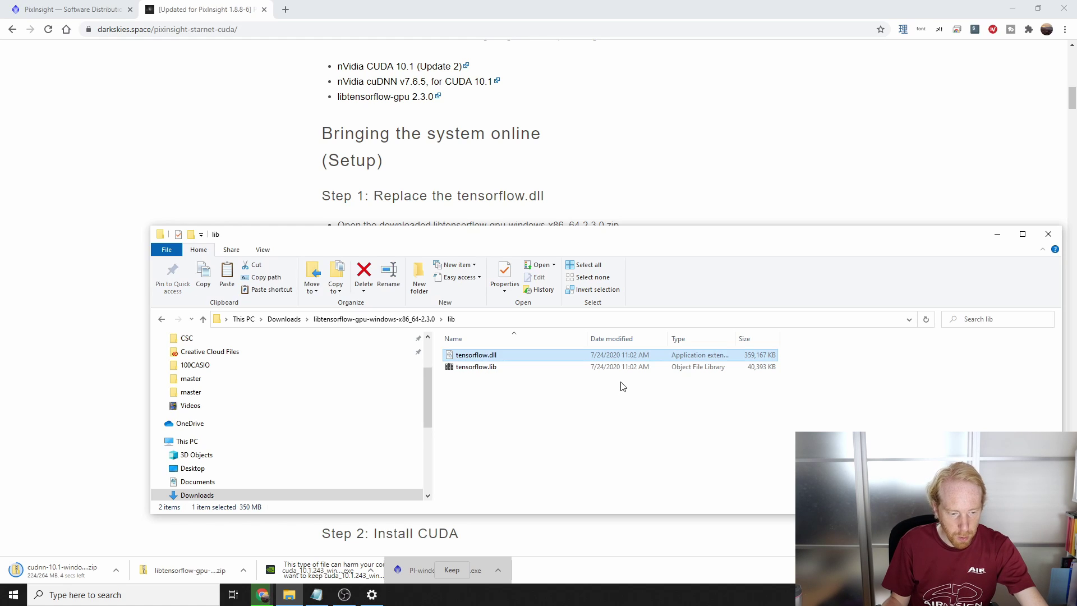
# - Open the C:\Program Files\PixInsight\bin folder in a second File Explorer window
pyautogui.press('super+e')
pyautogui.scroll(-2, 101, 236)
pyautogui.scroll(-2, 109, 232)
pyautogui.click(57, 224)
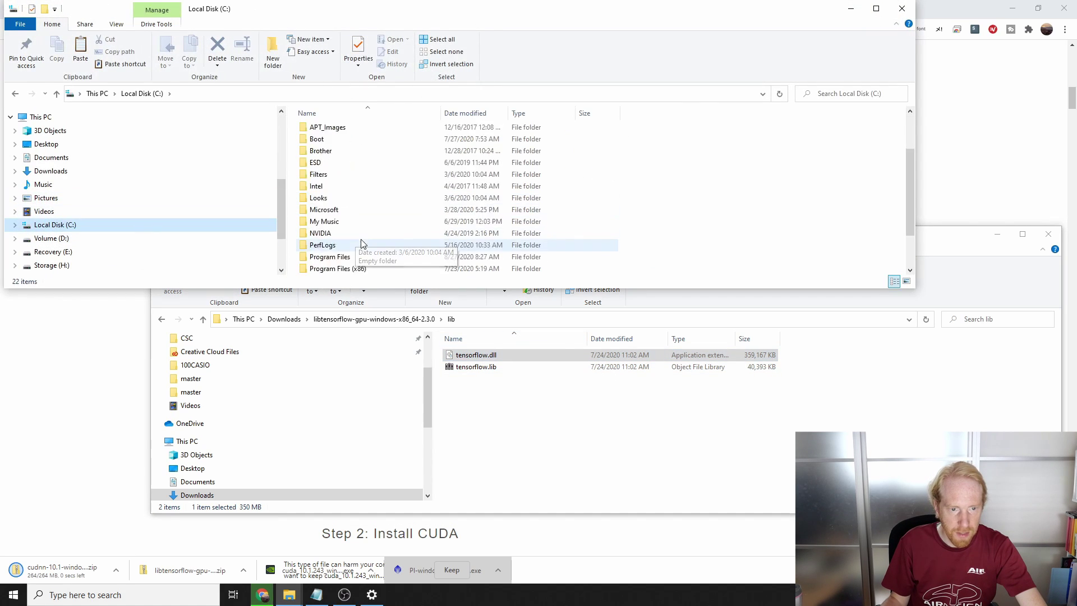
pyautogui.scroll(-2, 361, 243)
pyautogui.doubleClick(358, 219)
pyautogui.scroll(-5, 387, 204)
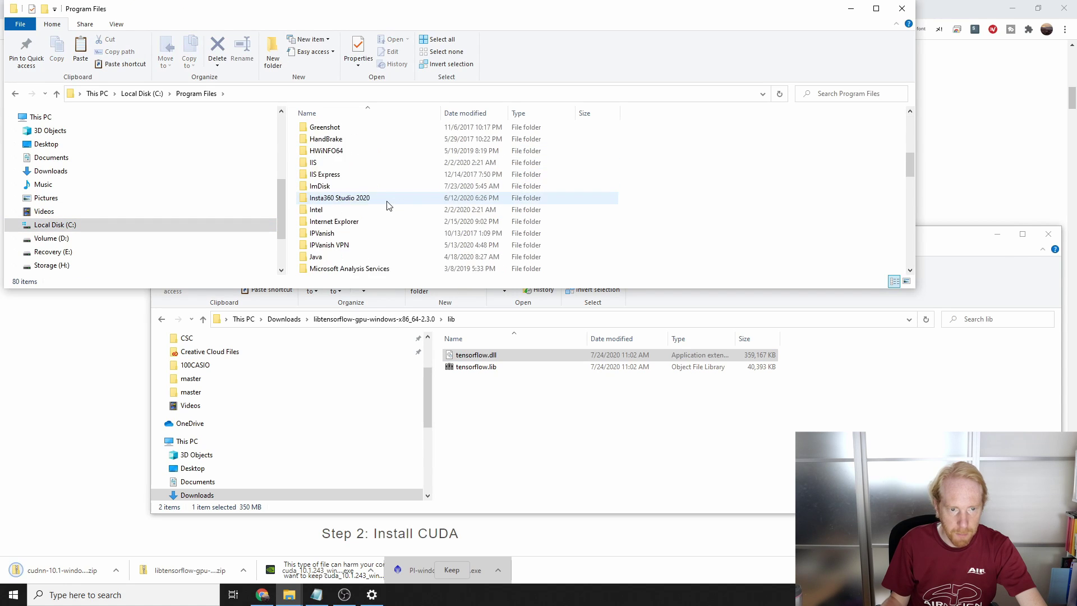
pyautogui.scroll(-8, 387, 204)
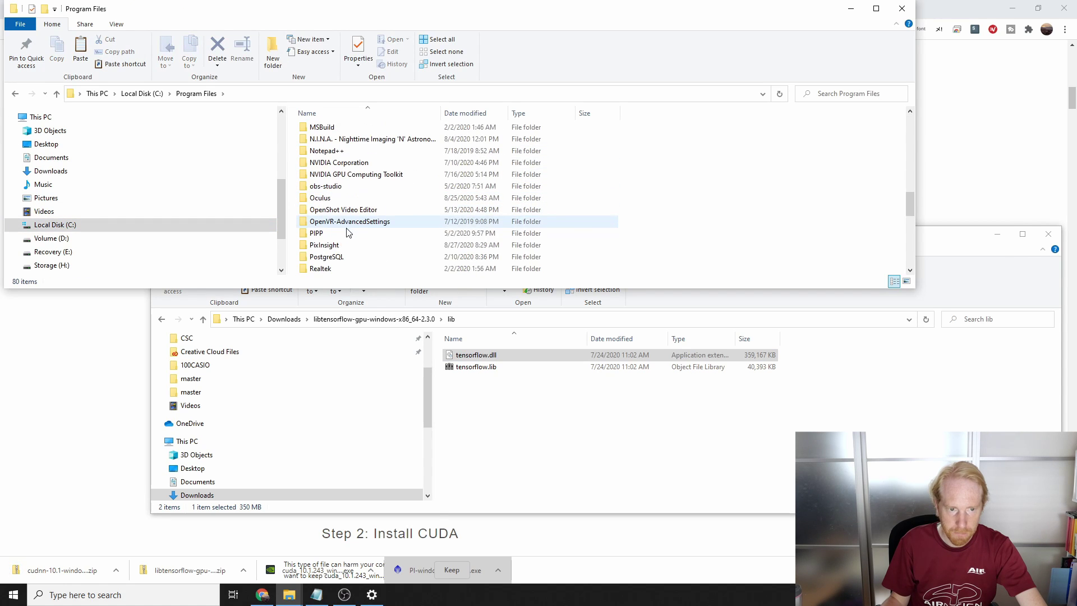
pyautogui.doubleClick(324, 245)
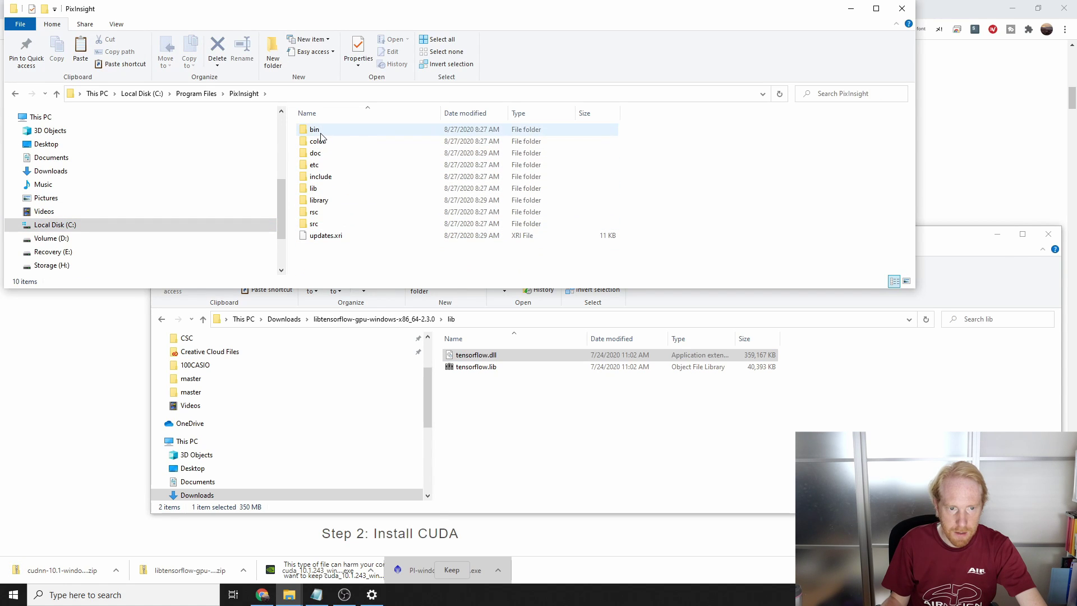
pyautogui.doubleClick(321, 133)
pyautogui.click(67, 424)
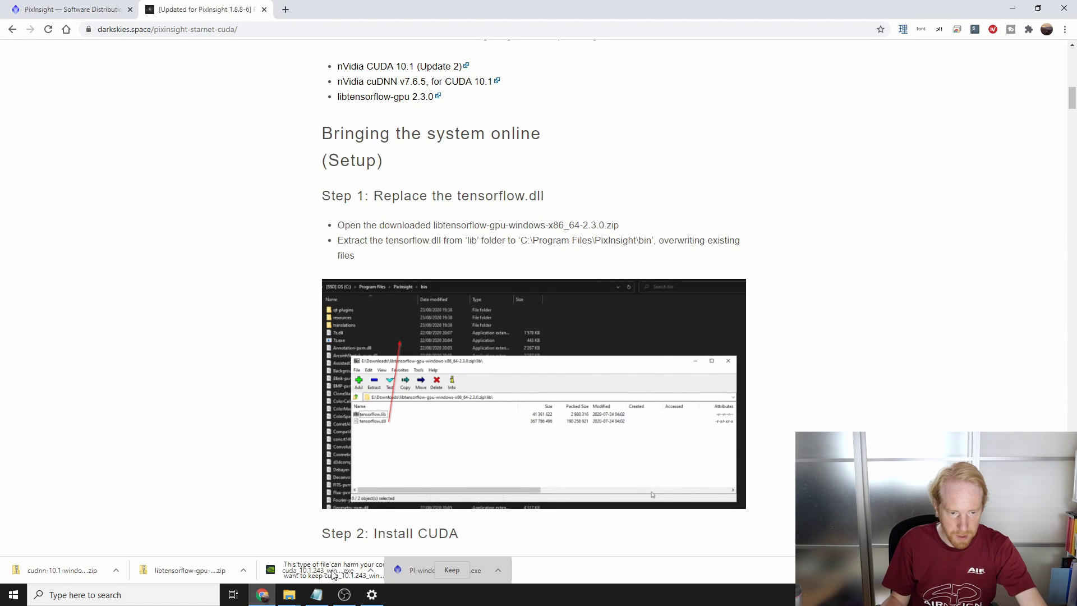
pyautogui.moveTo(292, 596)
pyautogui.click(354, 557)
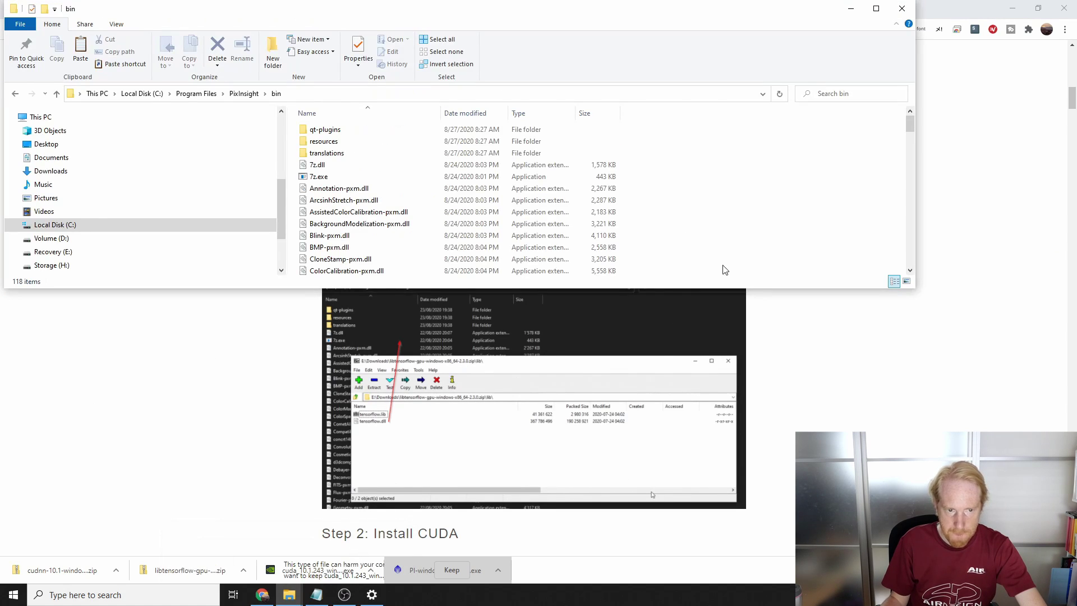
# - Paste tensorflow.dll into PixInsight's bin folder, replacing the existing file and granting administrator permission
pyautogui.hotkey('ctrl', 'v')
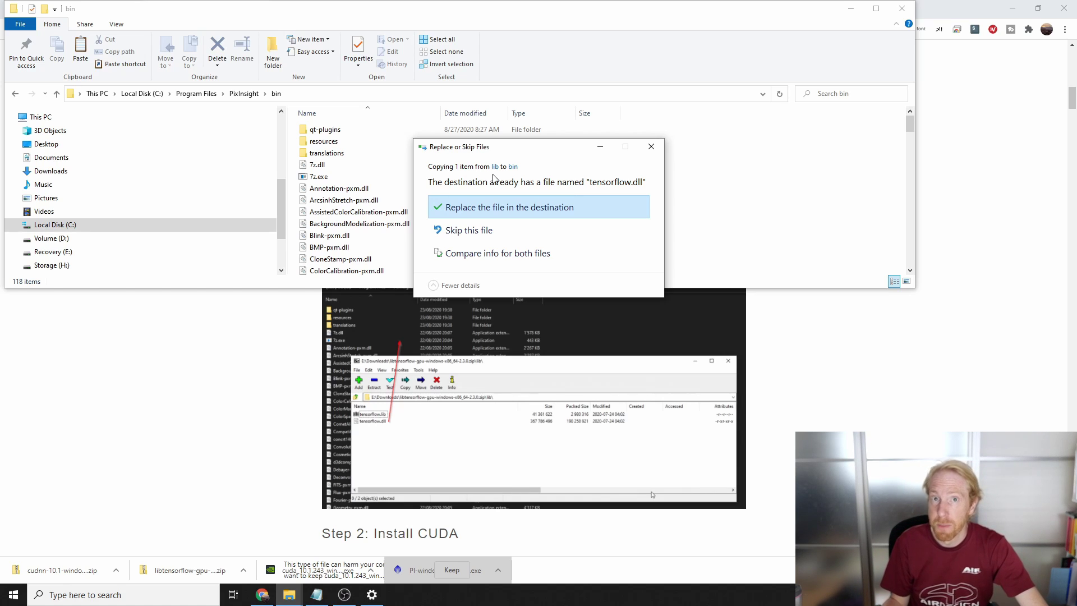
pyautogui.click(489, 208)
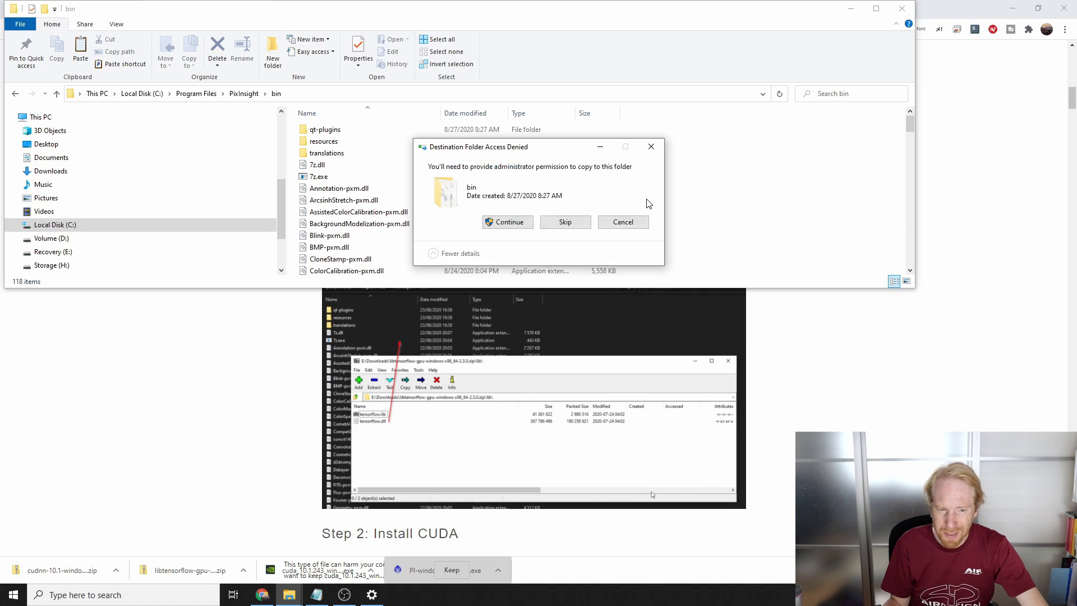
pyautogui.click(507, 223)
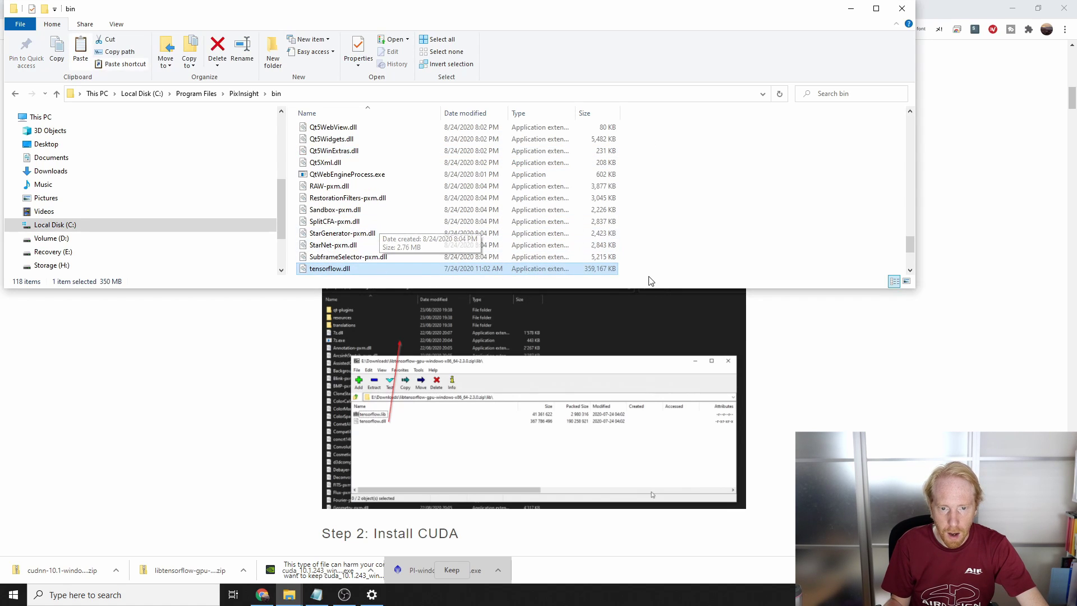
pyautogui.click(663, 268)
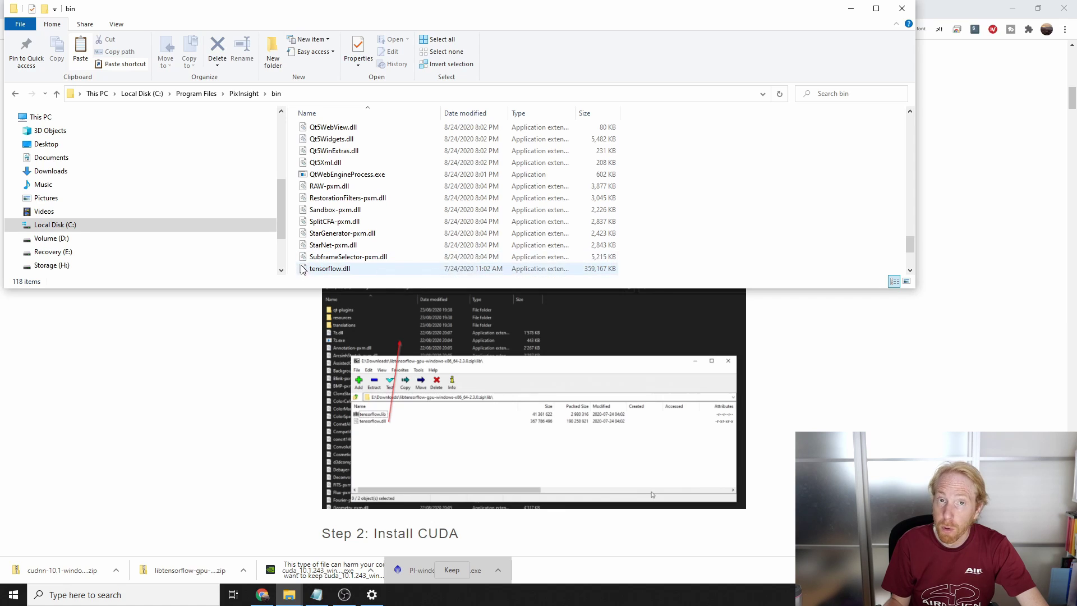
# - Check the guide's Step 2 in Chrome and run cuda_10.1.243_win10_network.exe from File Explorer's Downloads folder
pyautogui.click(288, 433)
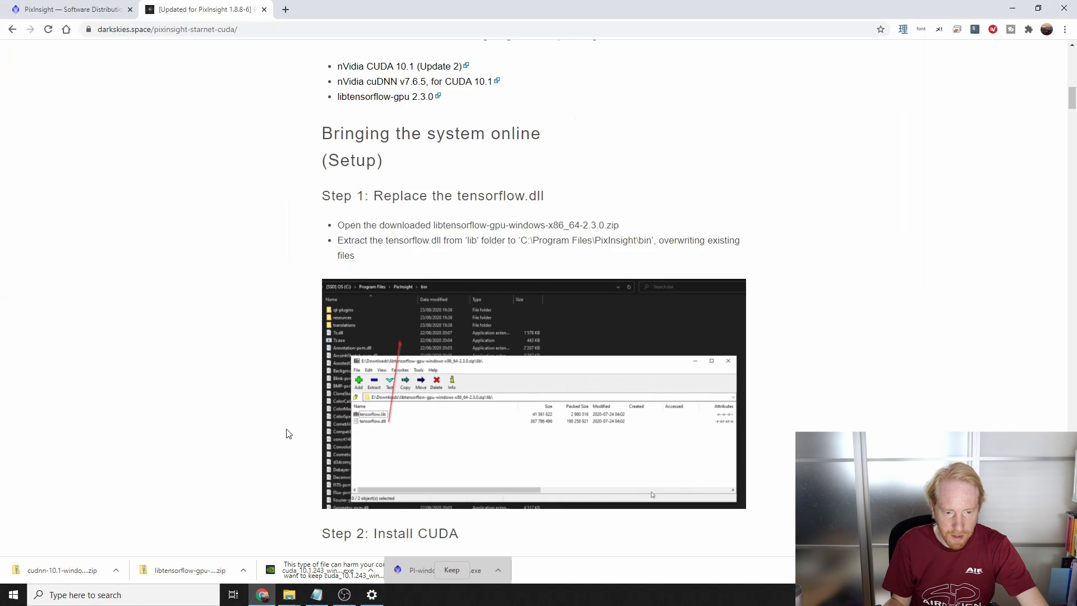
pyautogui.scroll(-4, 648, 362)
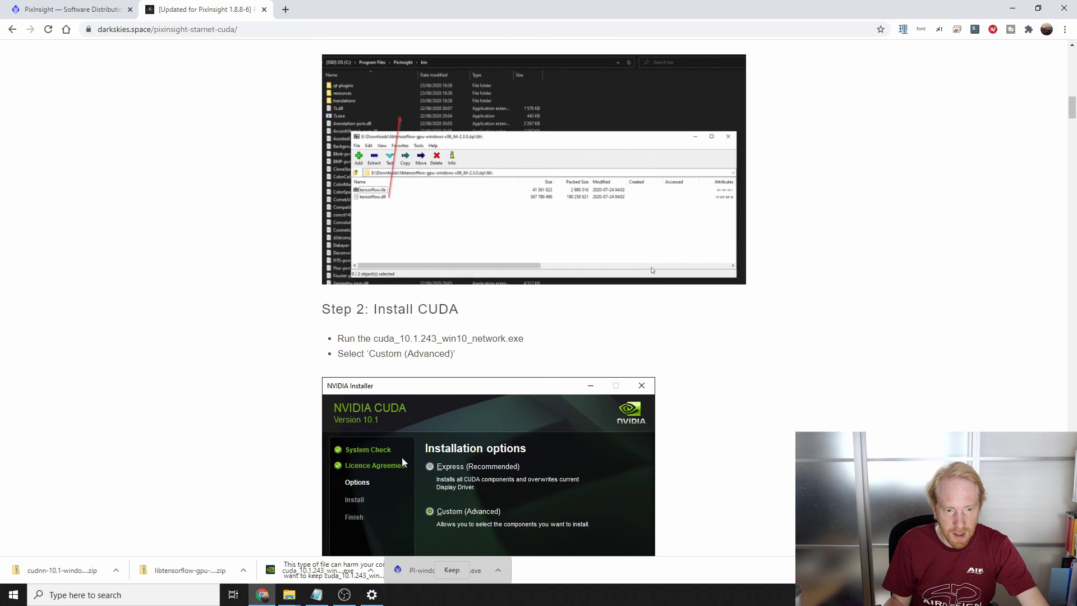
pyautogui.moveTo(288, 594)
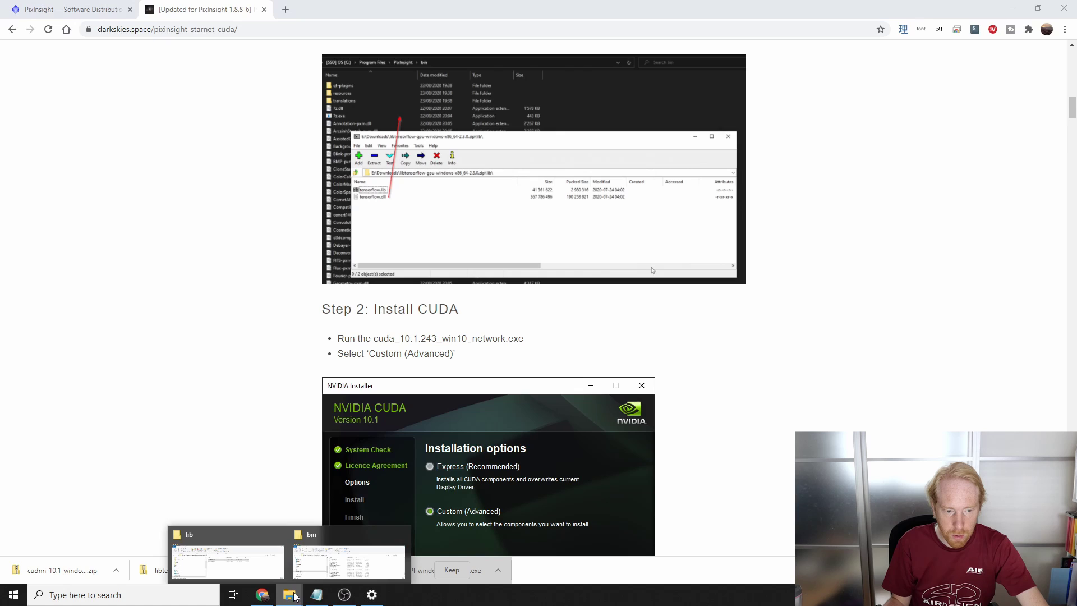
pyautogui.click(251, 567)
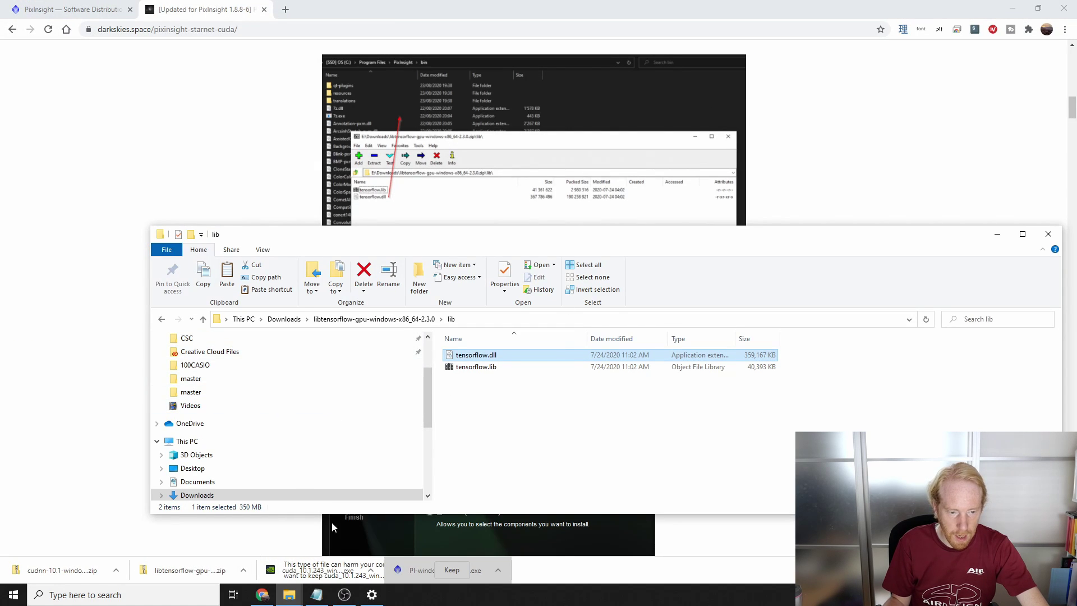
pyautogui.click(289, 595)
pyautogui.click(283, 318)
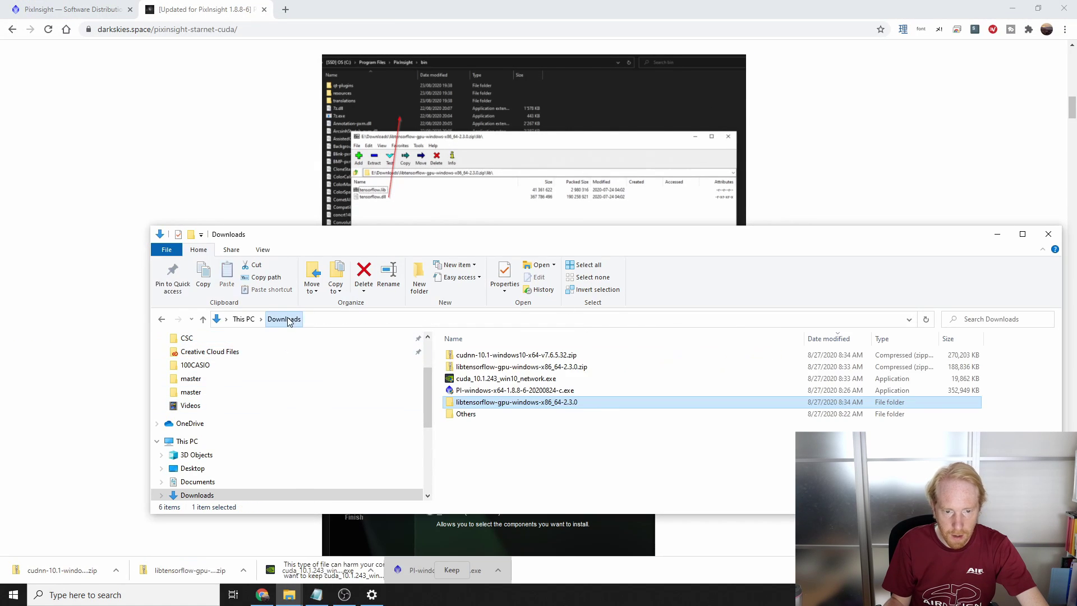
pyautogui.click(476, 379)
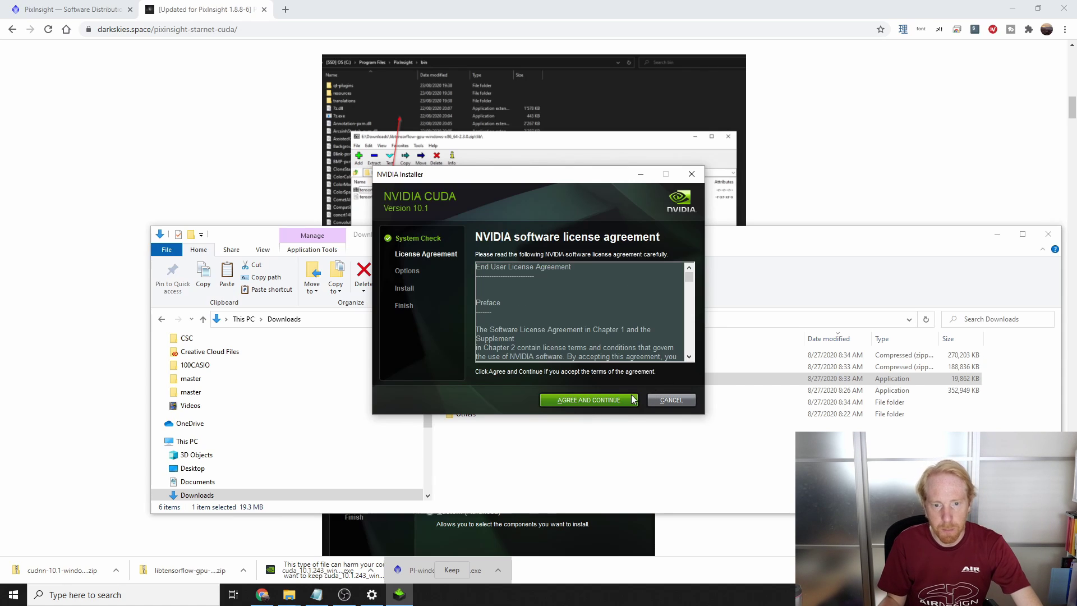
# - Accept the CUDA 10.1 license, perform a custom installation of only the CUDA Runtime Libraries in the default location, and close the installer
pyautogui.click(594, 400)
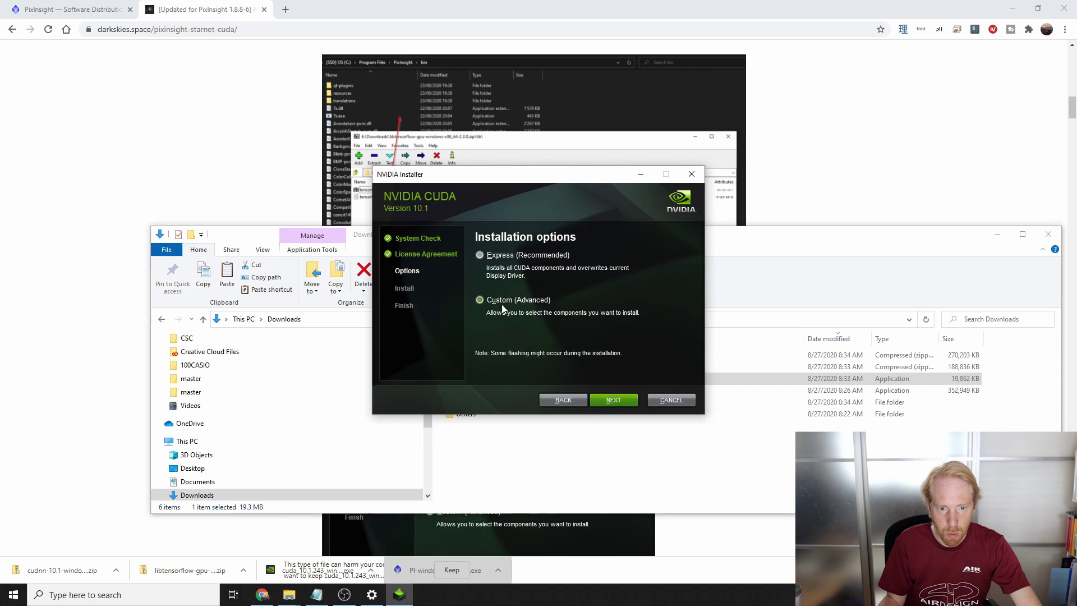
pyautogui.click(631, 401)
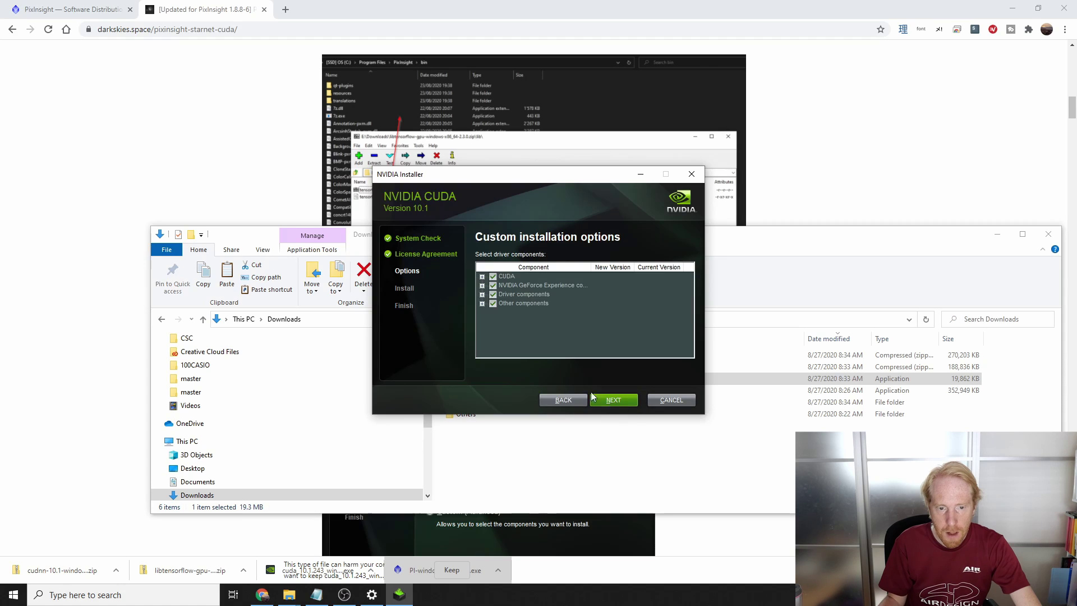
pyautogui.click(481, 276)
pyautogui.click(492, 293)
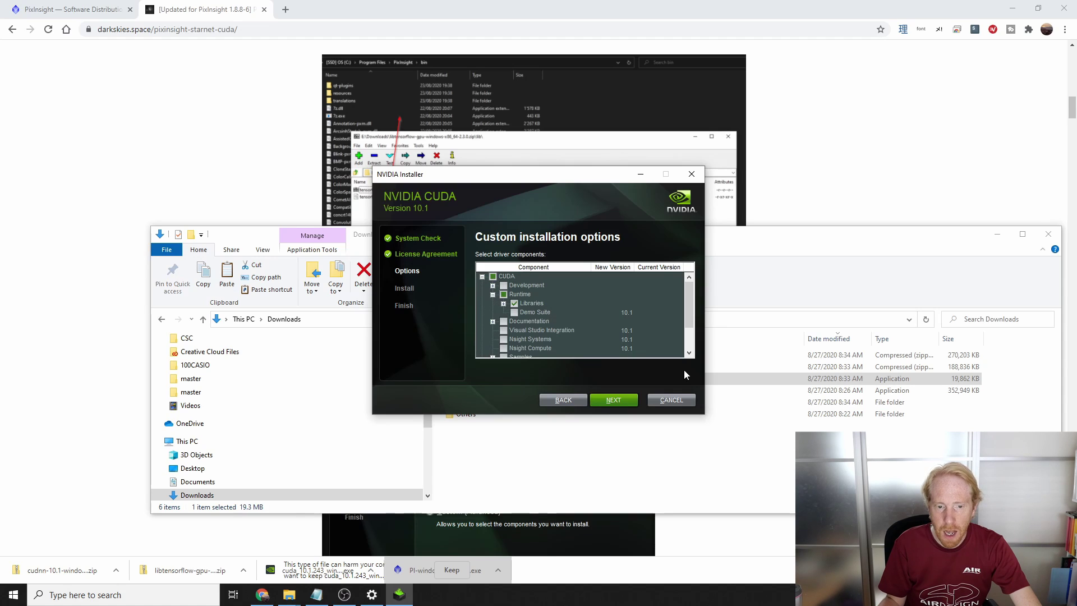
pyautogui.click(612, 400)
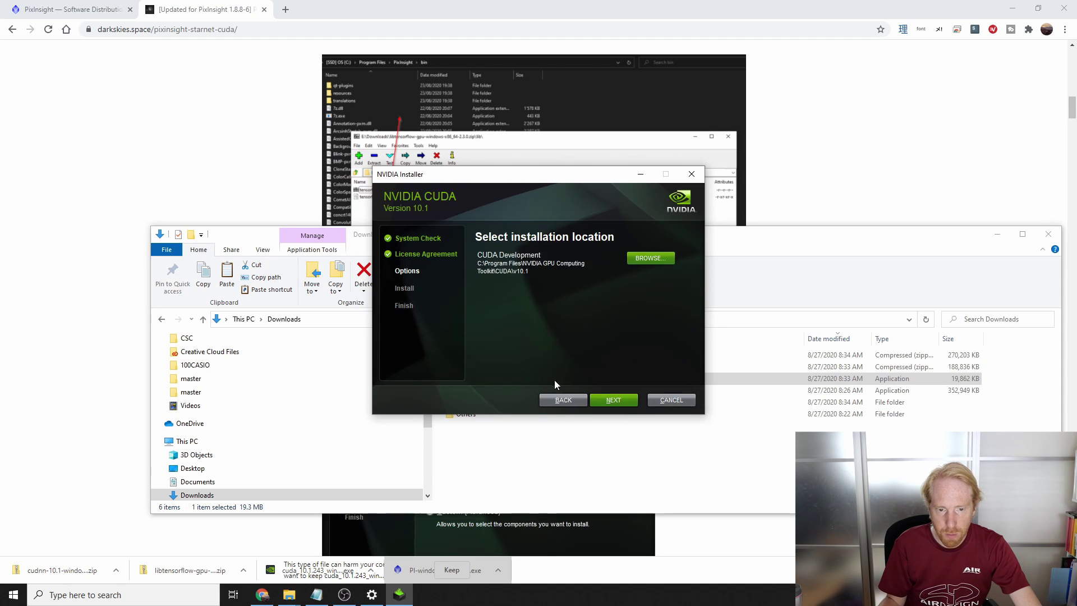
pyautogui.click(617, 399)
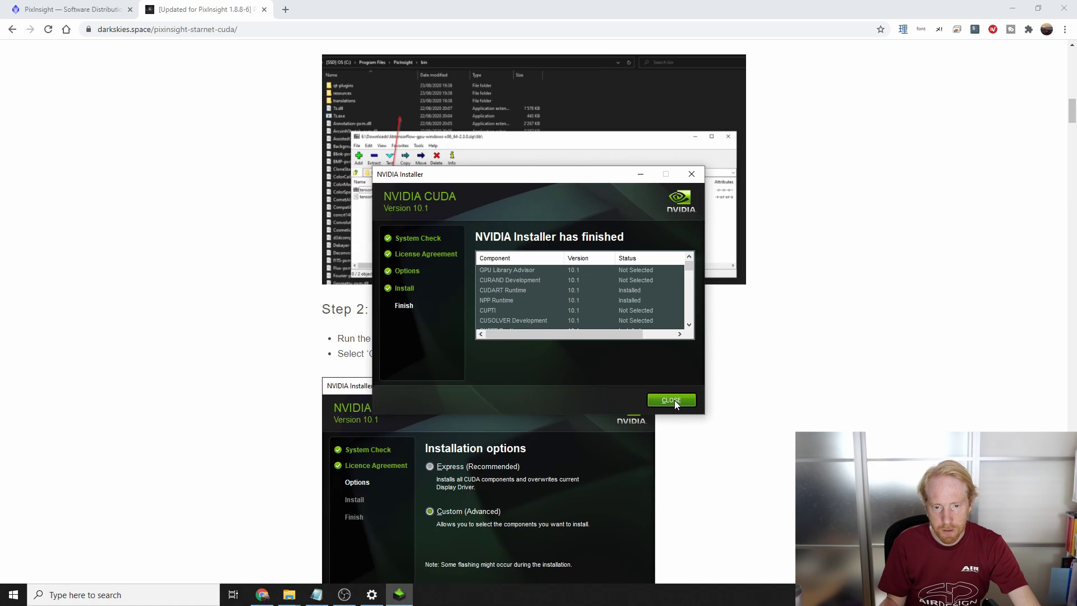
pyautogui.click(674, 399)
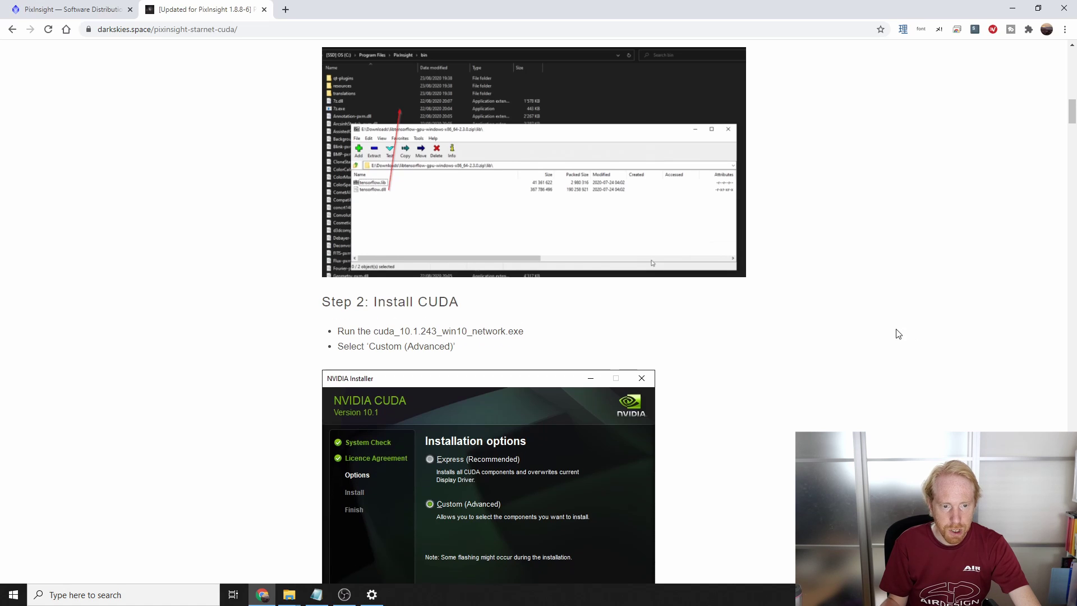
# - Check the guide's Step 3 in Chrome and extract cudnn-10.1-windows10-x64-v7.6.5.32.zip into its own folder in File Explorer's Downloads
pyautogui.scroll(-2, 894, 332)
pyautogui.scroll(2, 880, 322)
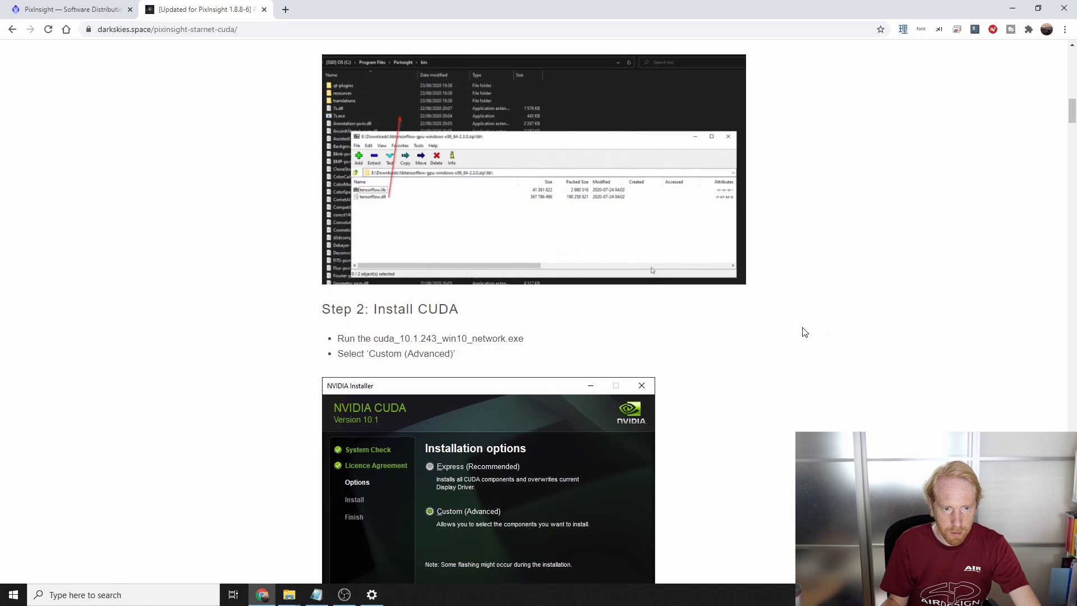
pyautogui.scroll(-9, 804, 332)
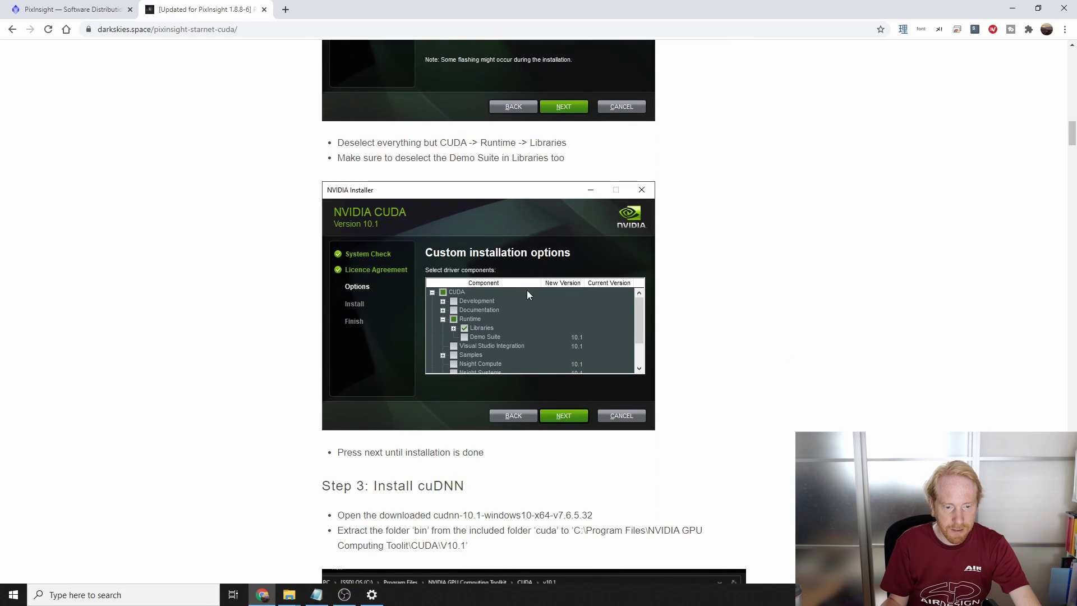
pyautogui.scroll(-3, 527, 292)
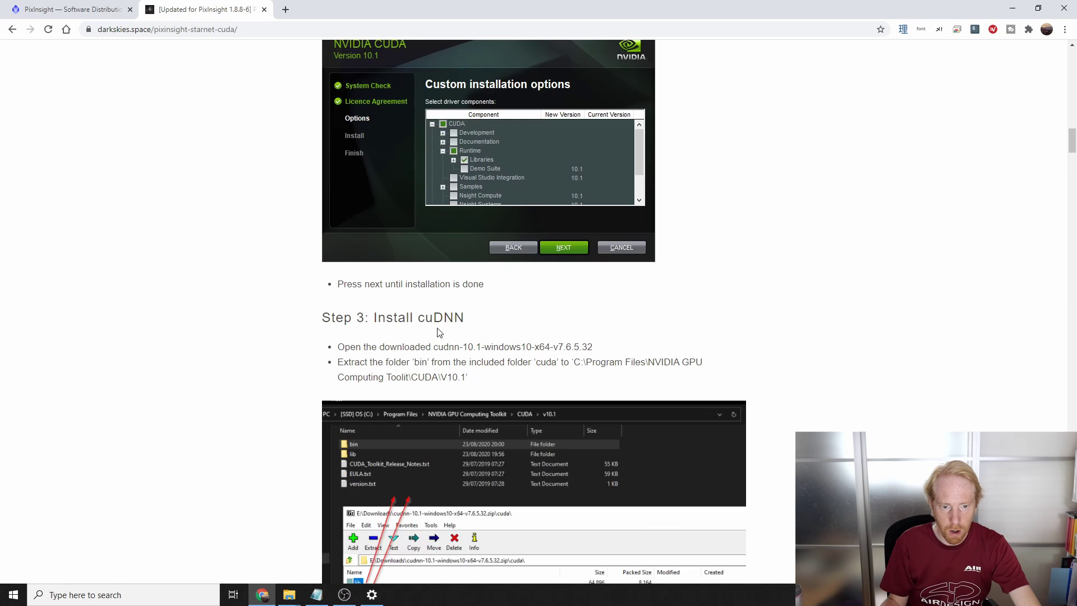
pyautogui.scroll(-3, 558, 336)
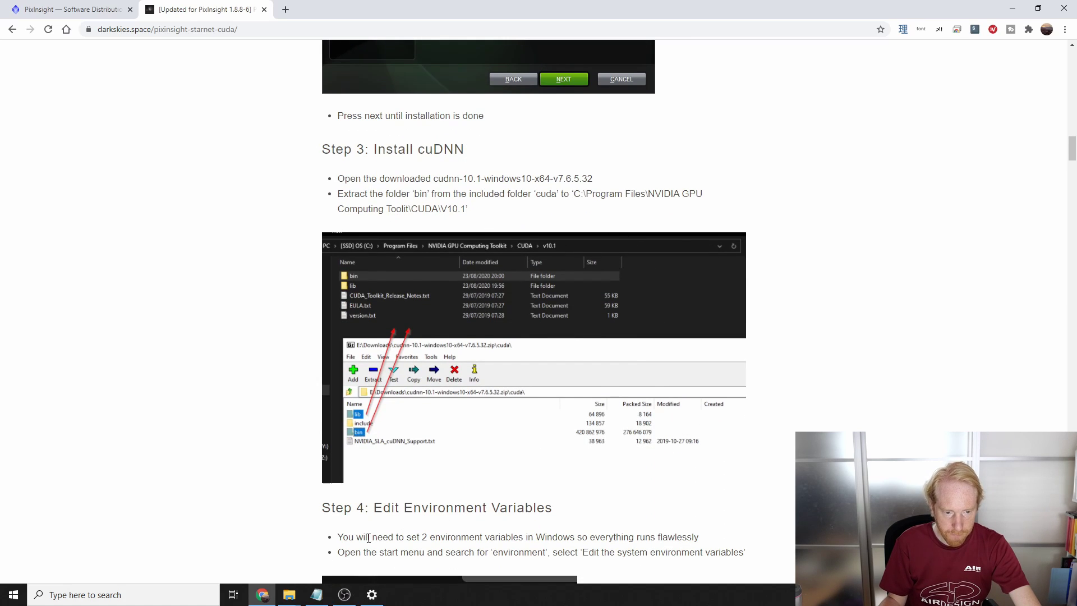
pyautogui.moveTo(289, 594)
pyautogui.click(270, 560)
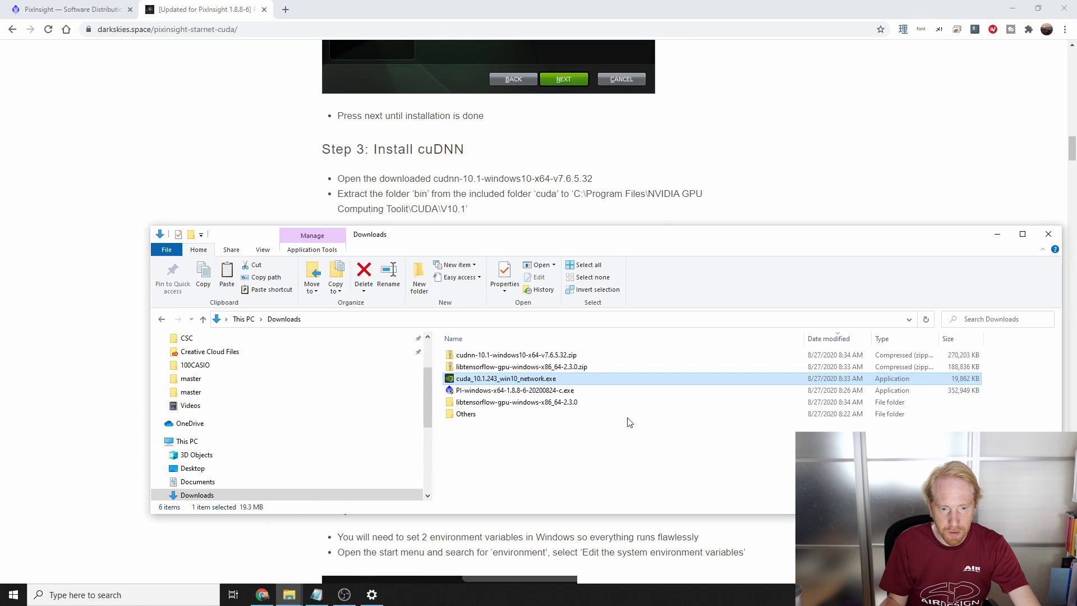
pyautogui.rightClick(486, 356)
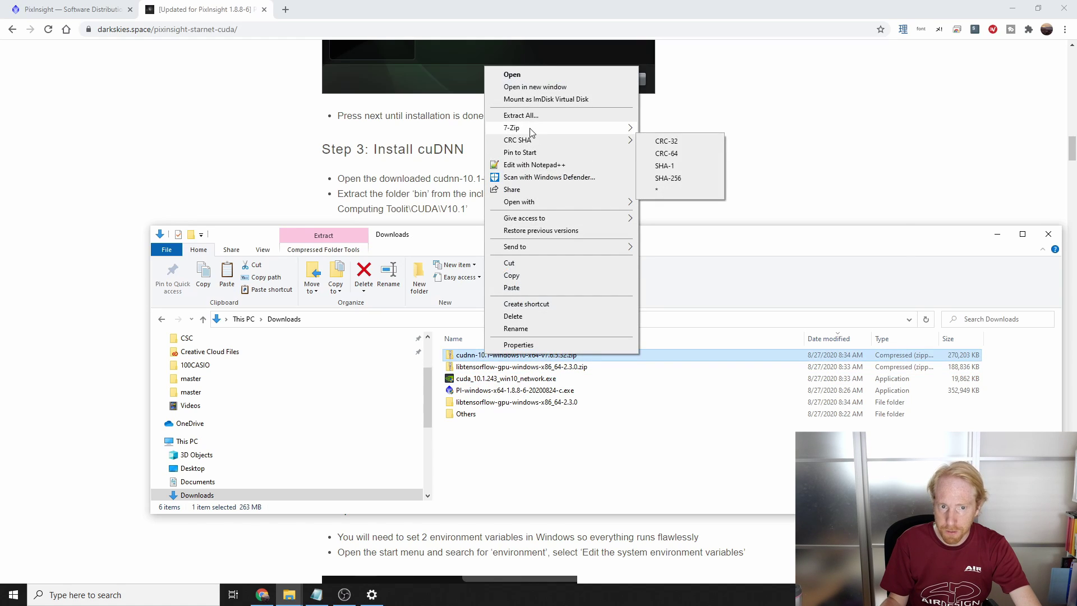
pyautogui.moveTo(531, 132)
pyautogui.click(687, 178)
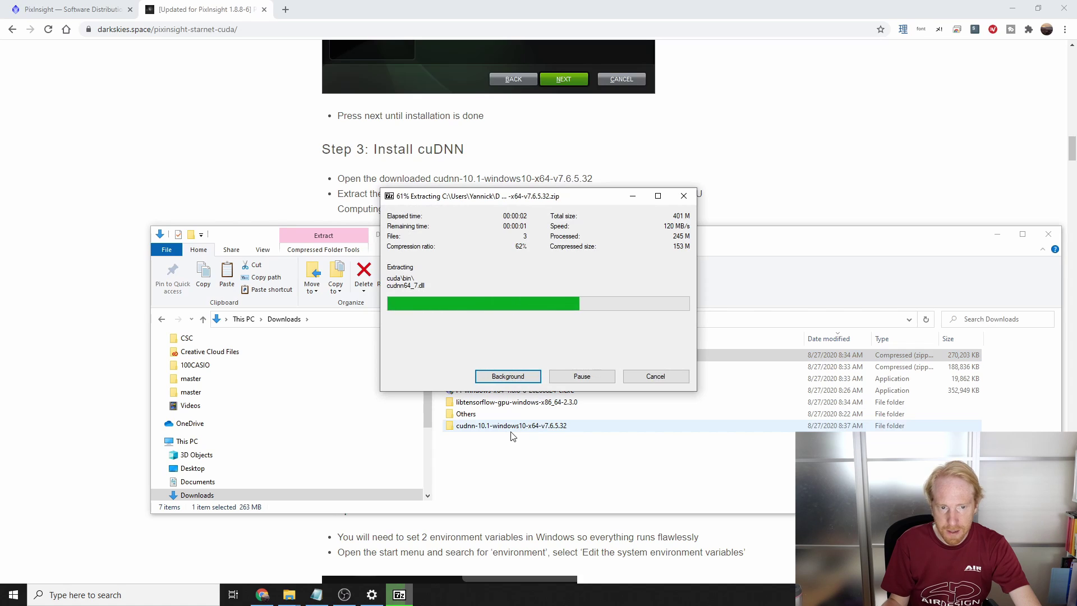
# - Open the cuda folder inside the extracted cudnn-10.1-windows10-x64-v7.6.5.32 folder and select its bin and lib folders
pyautogui.click(196, 168)
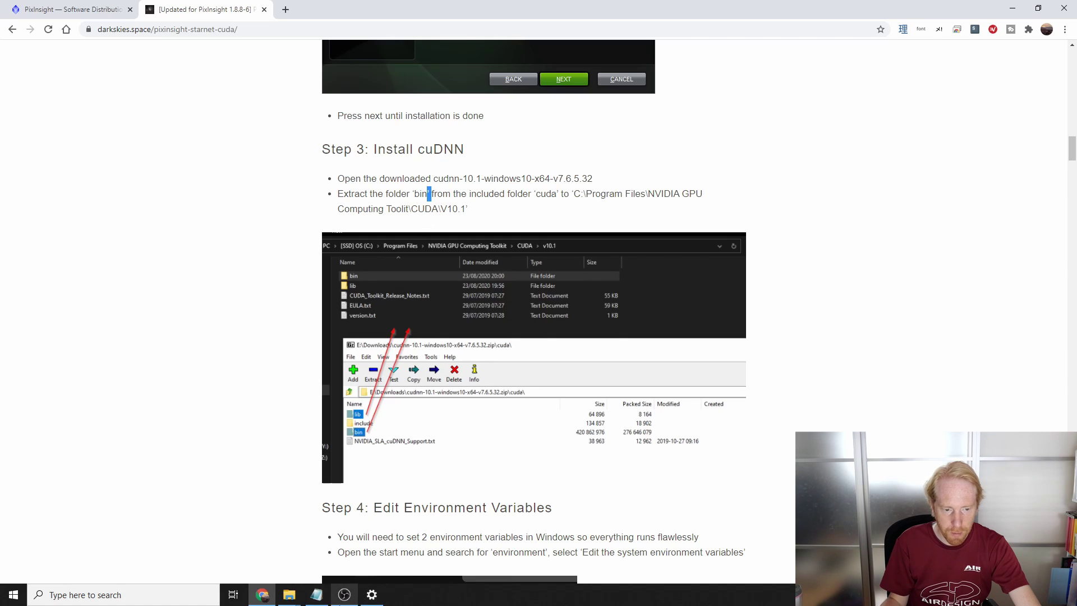
pyautogui.click(288, 595)
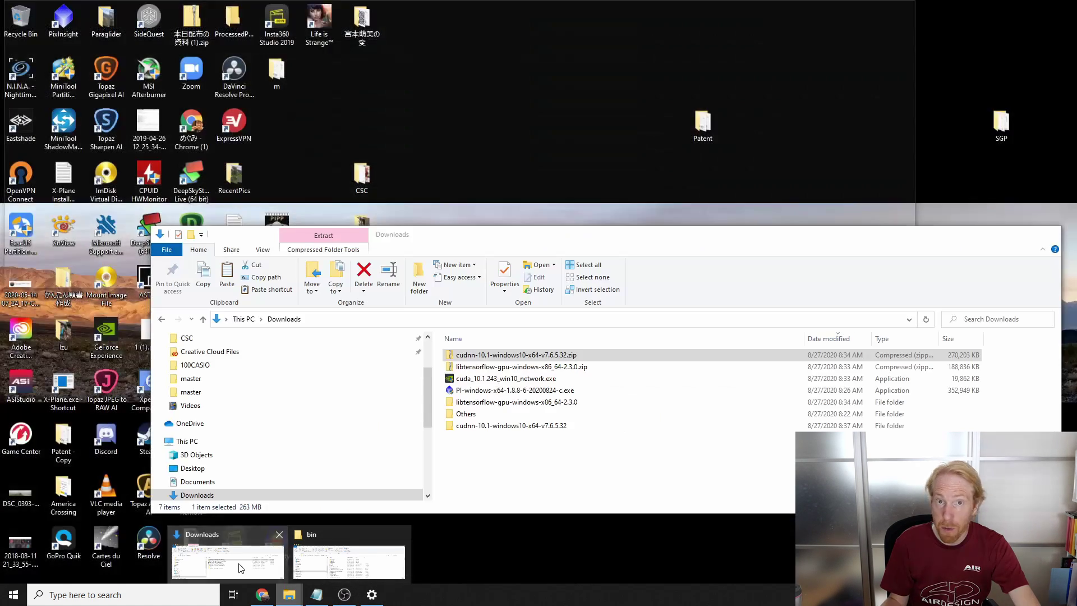
pyautogui.click(244, 569)
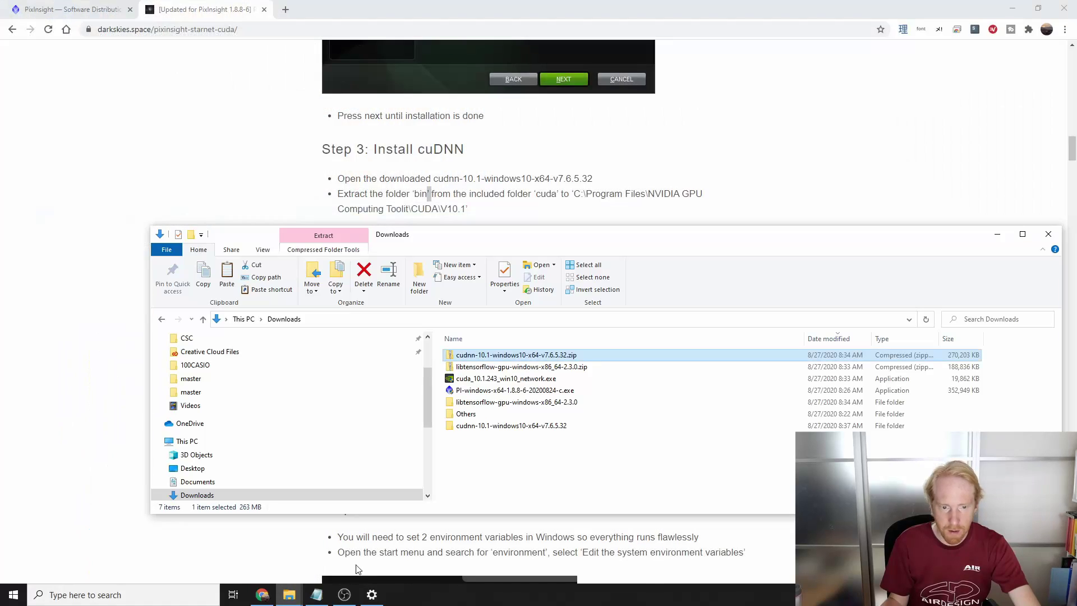
pyautogui.doubleClick(513, 428)
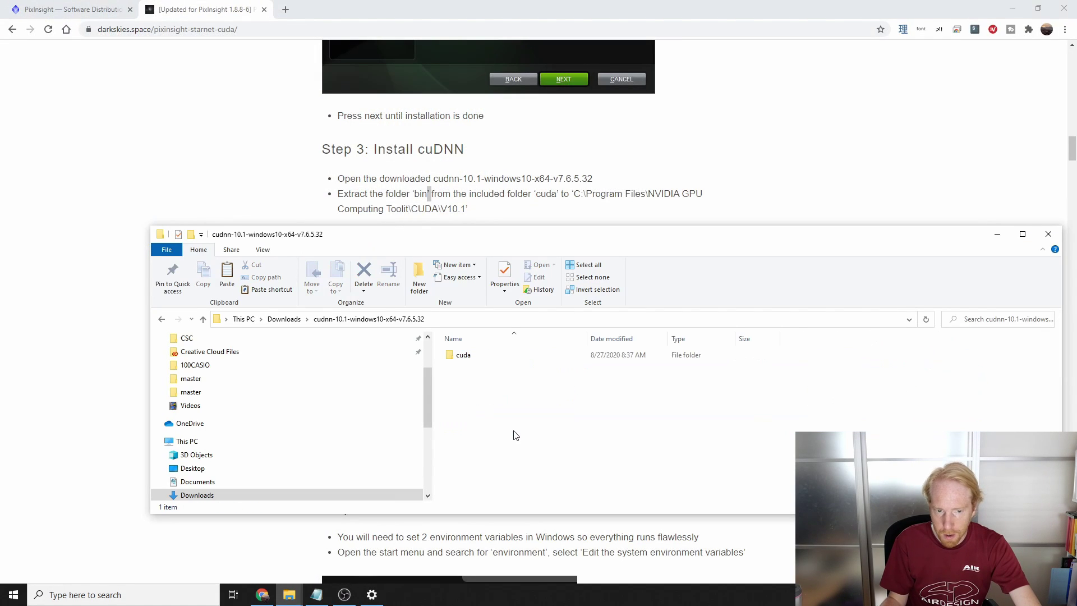
pyautogui.doubleClick(479, 357)
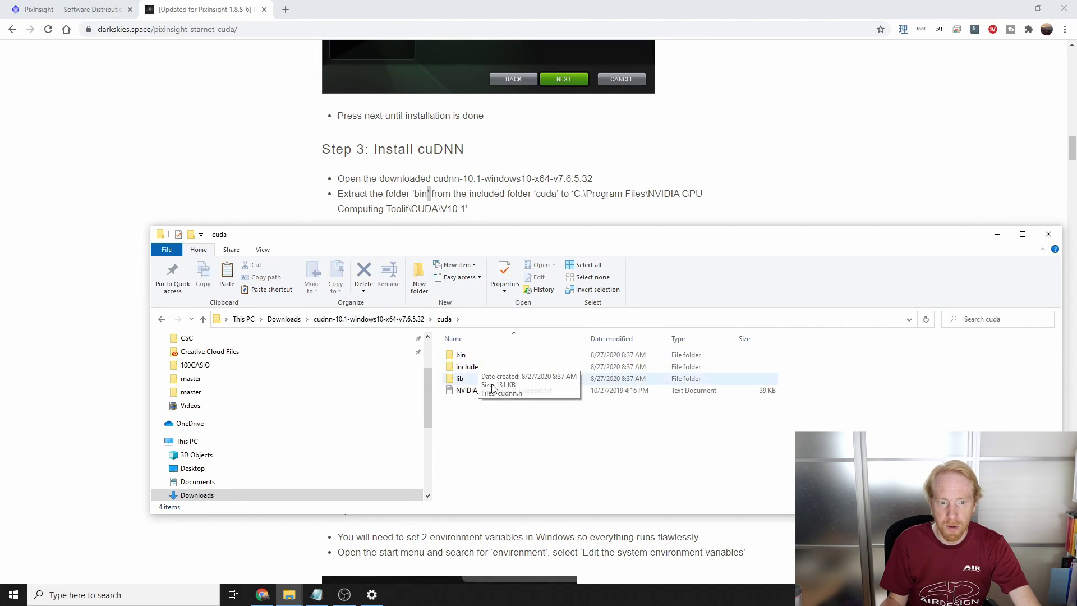
pyautogui.click(461, 355)
pyautogui.keyDown('ctrl'); pyautogui.click(464, 378); pyautogui.keyUp('ctrl')
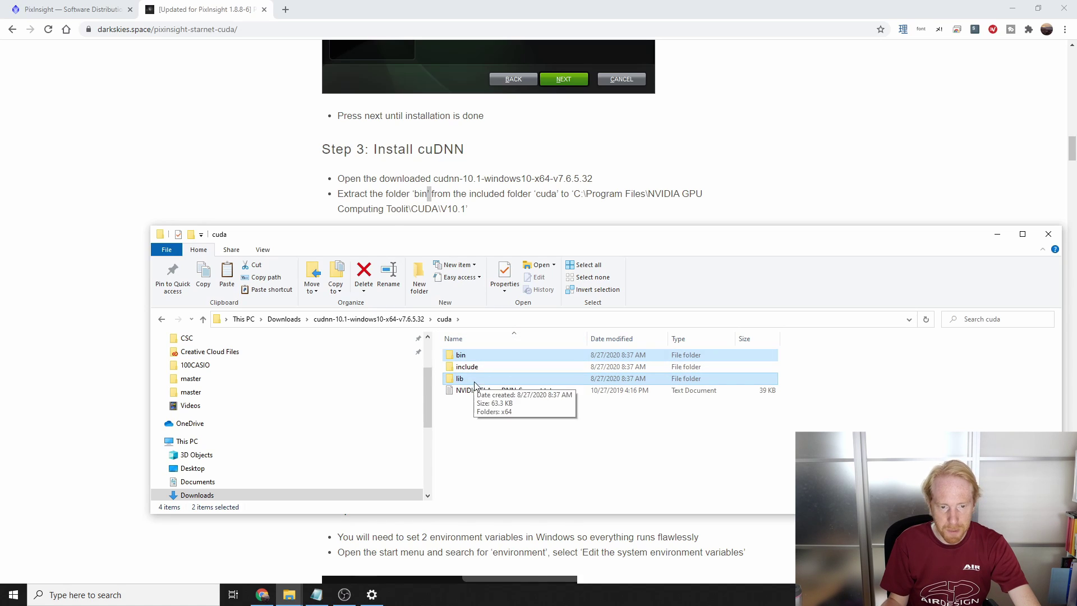
# - Go up to C:\Program Files in the other File Explorer window and look for the NVIDIA folders
pyautogui.click(288, 594)
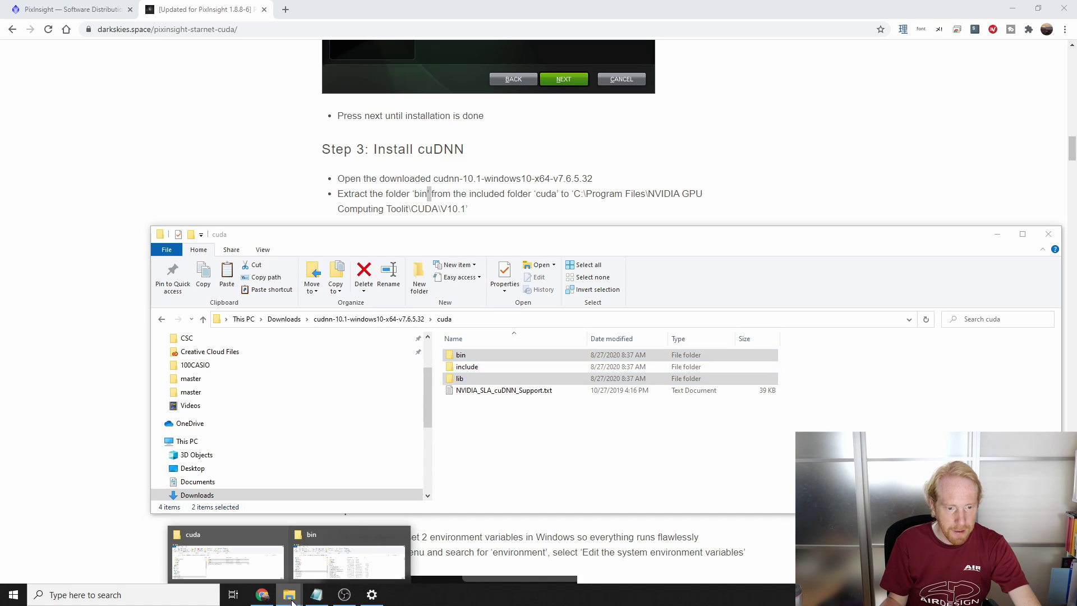
pyautogui.click(335, 575)
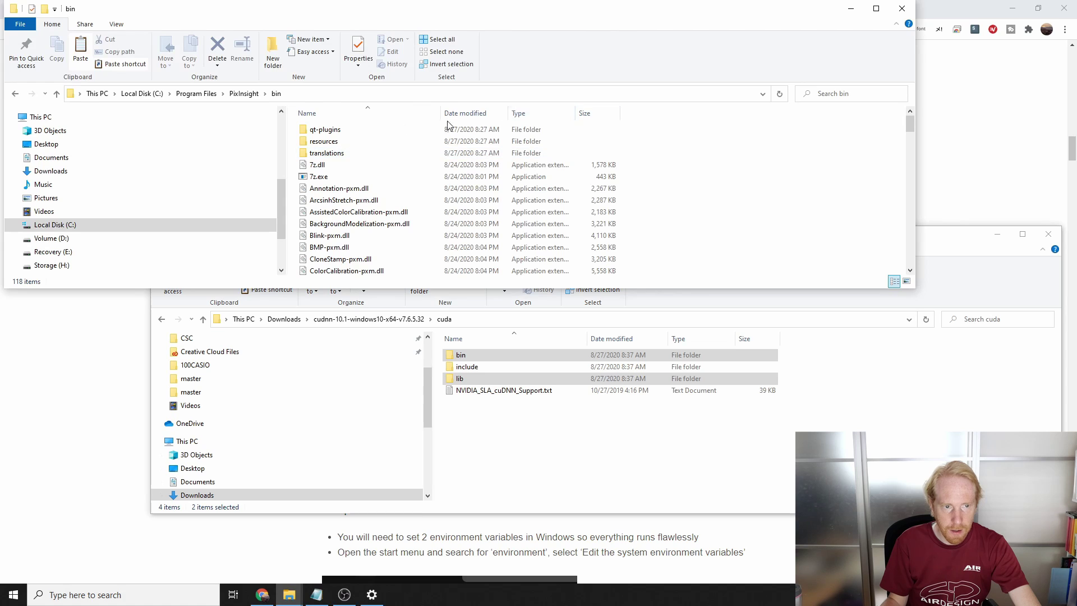
pyautogui.click(199, 98)
pyautogui.scroll(-3, 449, 208)
pyautogui.scroll(5, 450, 208)
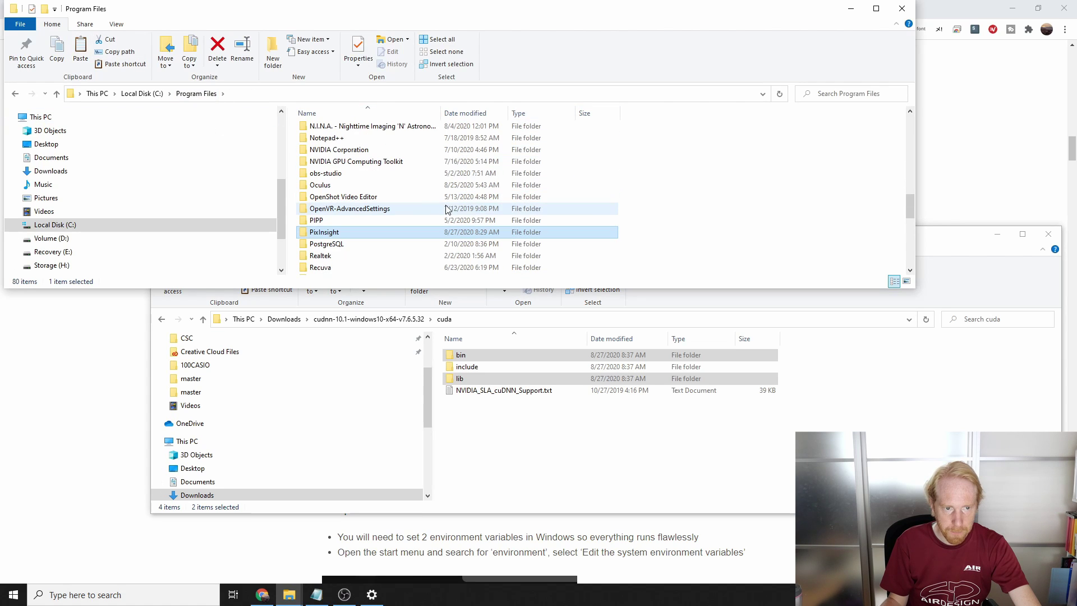
pyautogui.doubleClick(348, 151)
pyautogui.scroll(-3, 421, 167)
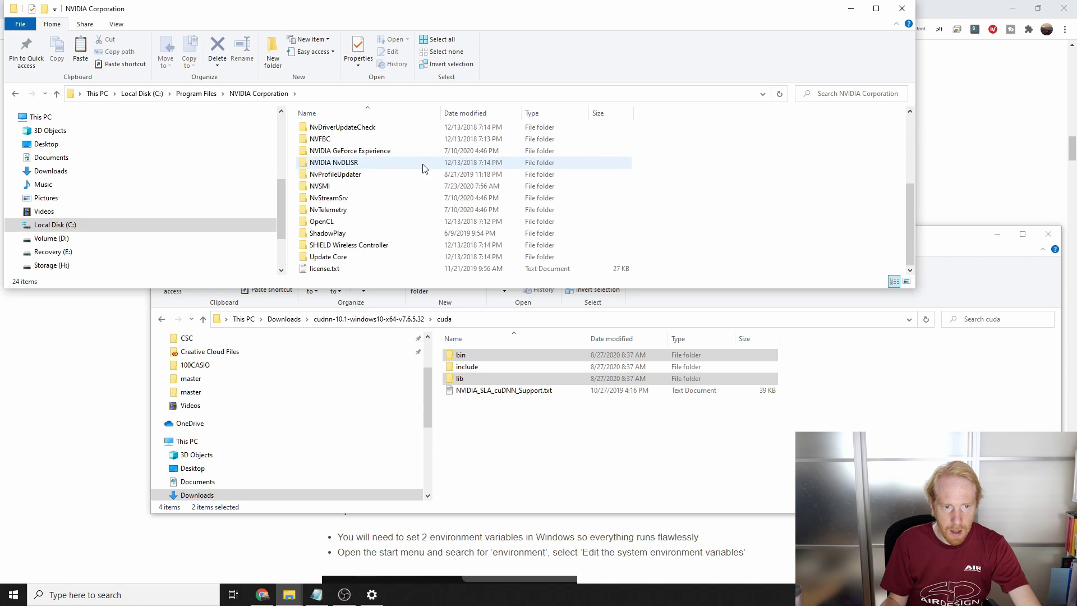
pyautogui.click(986, 187)
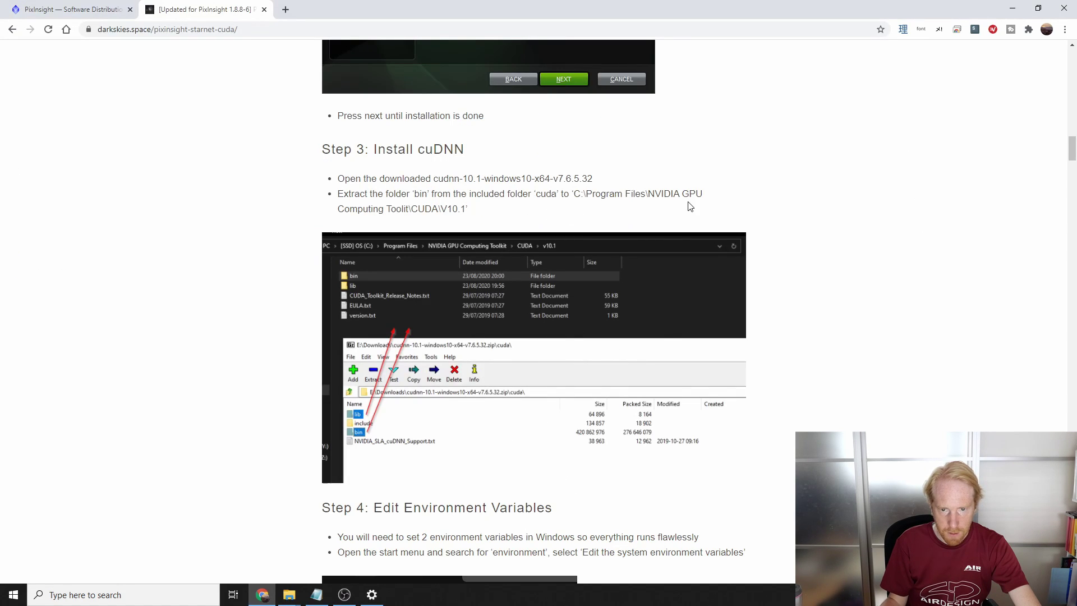
pyautogui.moveTo(288, 599)
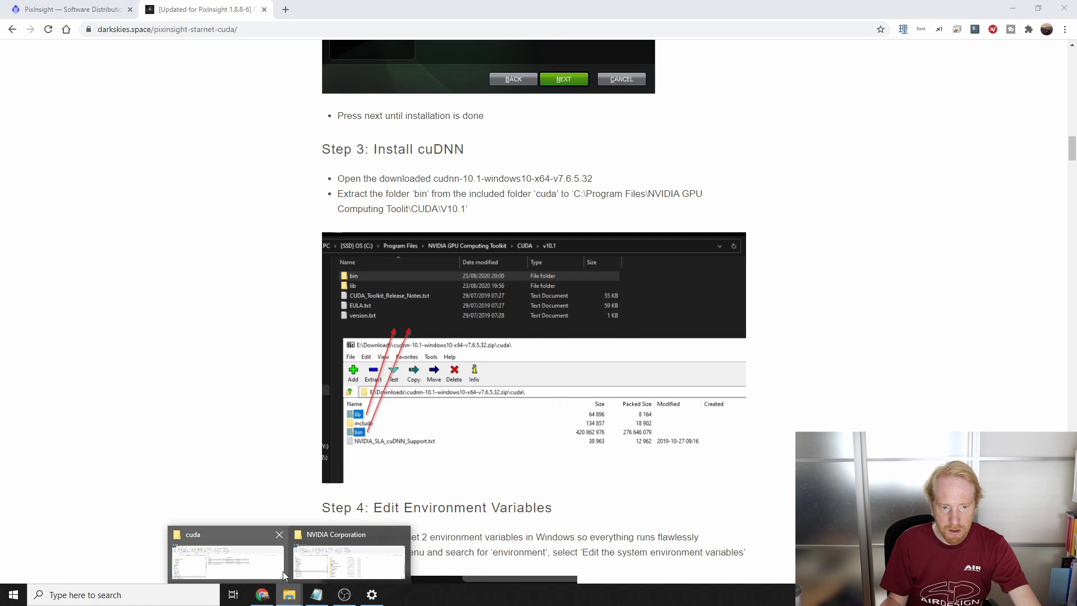
pyautogui.click(364, 552)
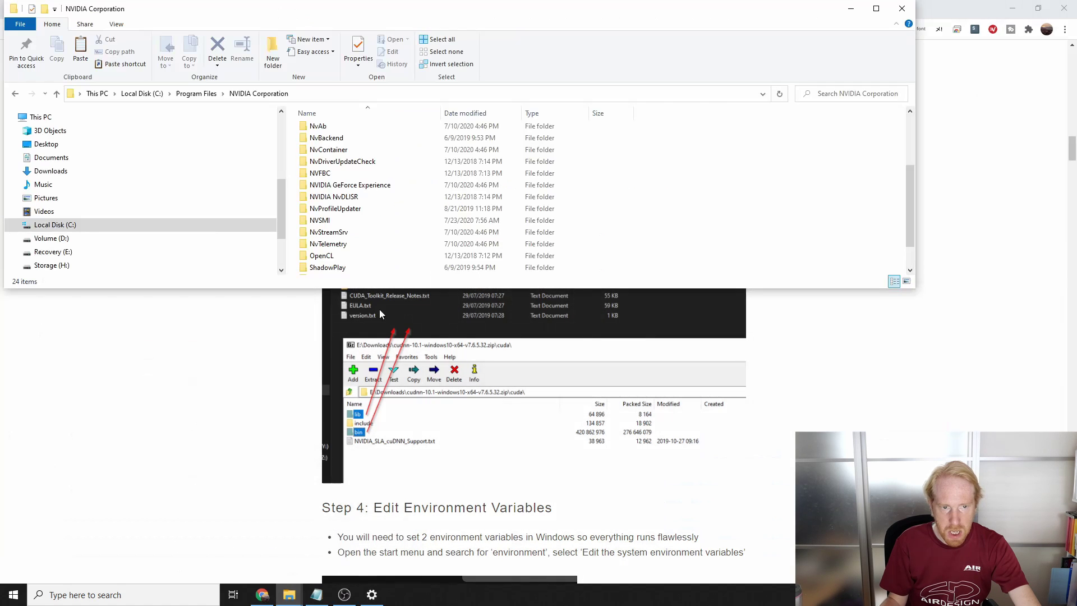
pyautogui.click(196, 93)
# - Open the NVIDIA GPU Computing Toolkit\CUDA\v10.1 folder under Program Files
pyautogui.scroll(-2, 368, 247)
pyautogui.doubleClick(348, 210)
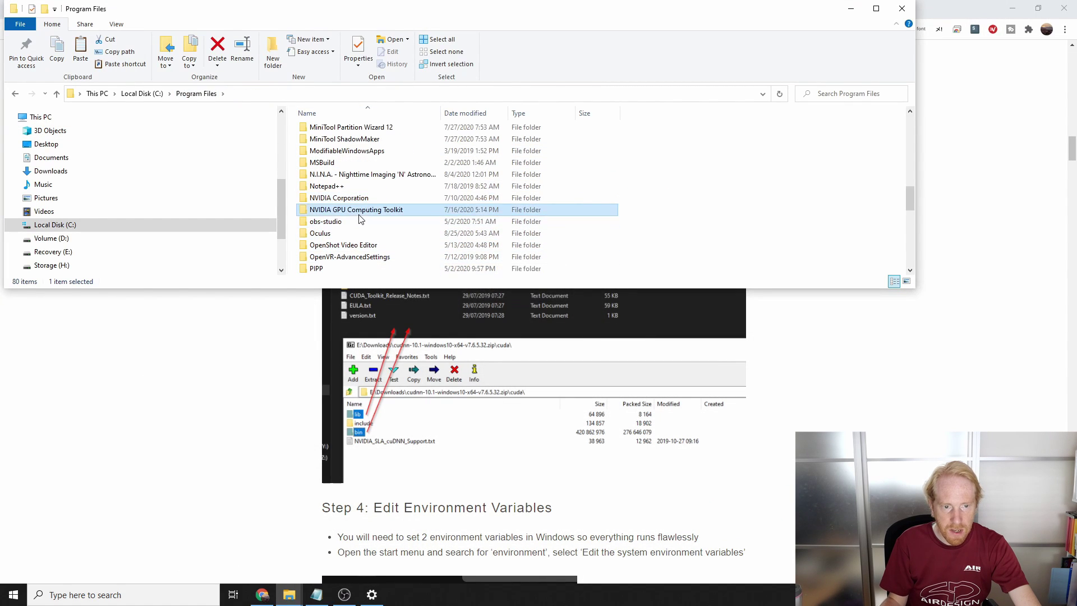
pyautogui.doubleClick(318, 129)
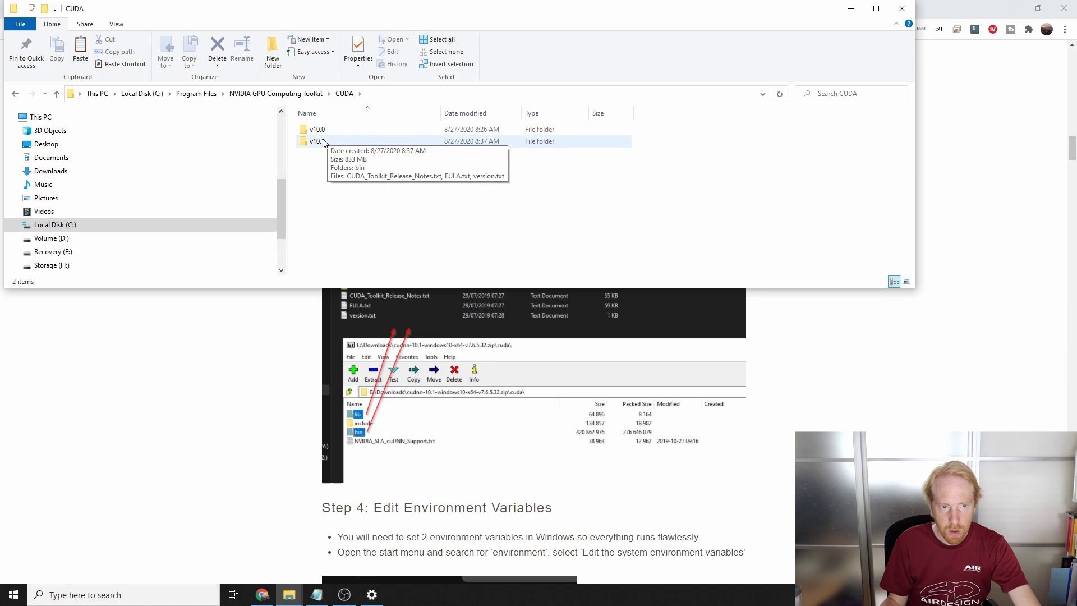
pyautogui.doubleClick(317, 141)
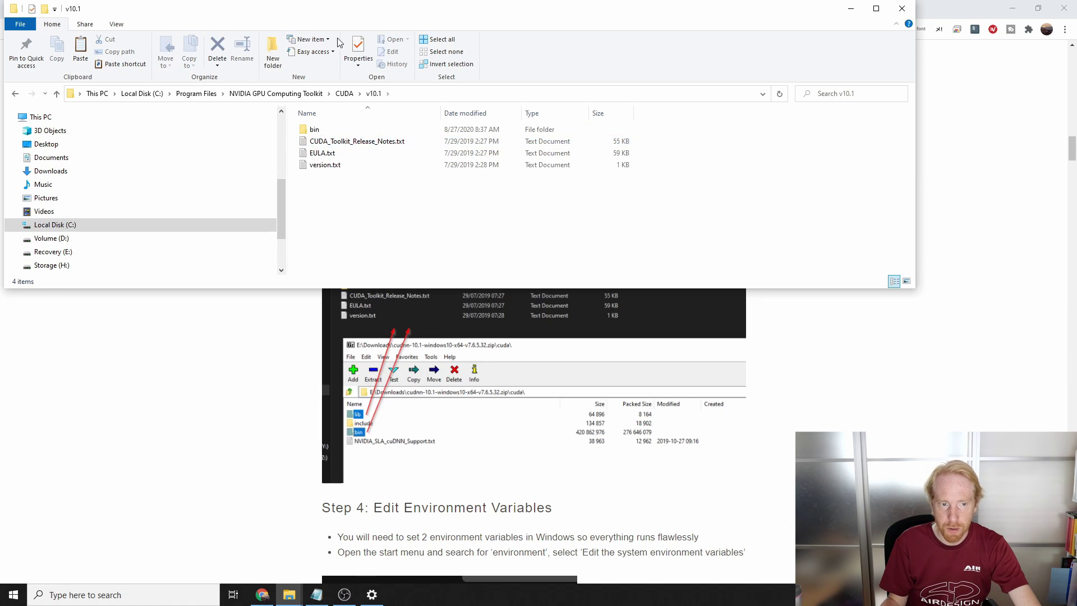
# - Copy the selected cuDNN bin and lib folders into the CUDA v10.1 folder, granting administrator permission for the copy
pyautogui.moveTo(298, 19); pyautogui.dragTo(762, 228)
pyautogui.moveTo(736, 231); pyautogui.dragTo(735, 231)
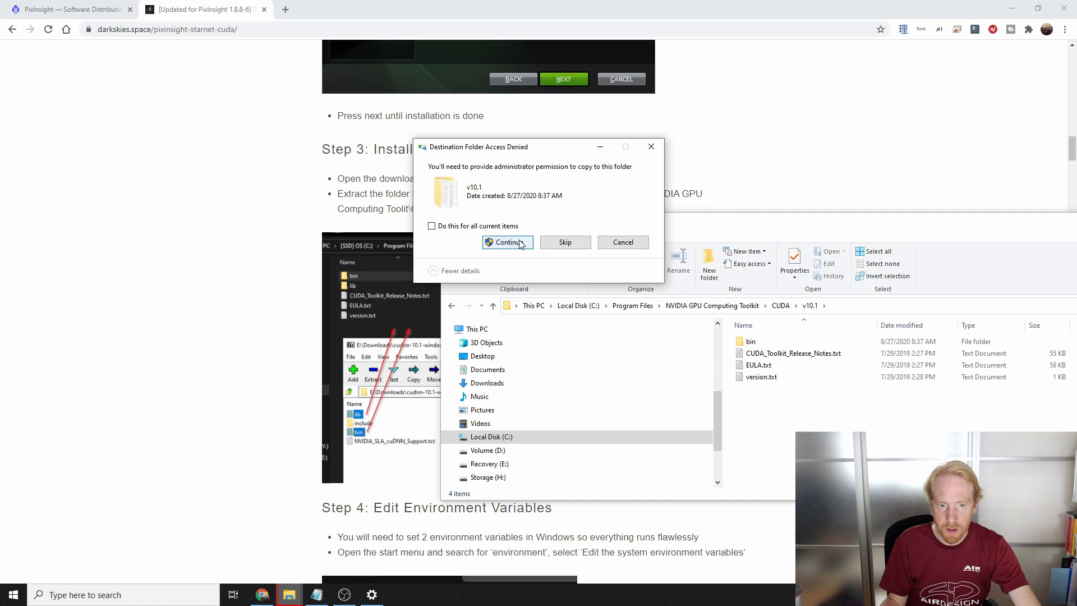
pyautogui.click(508, 241)
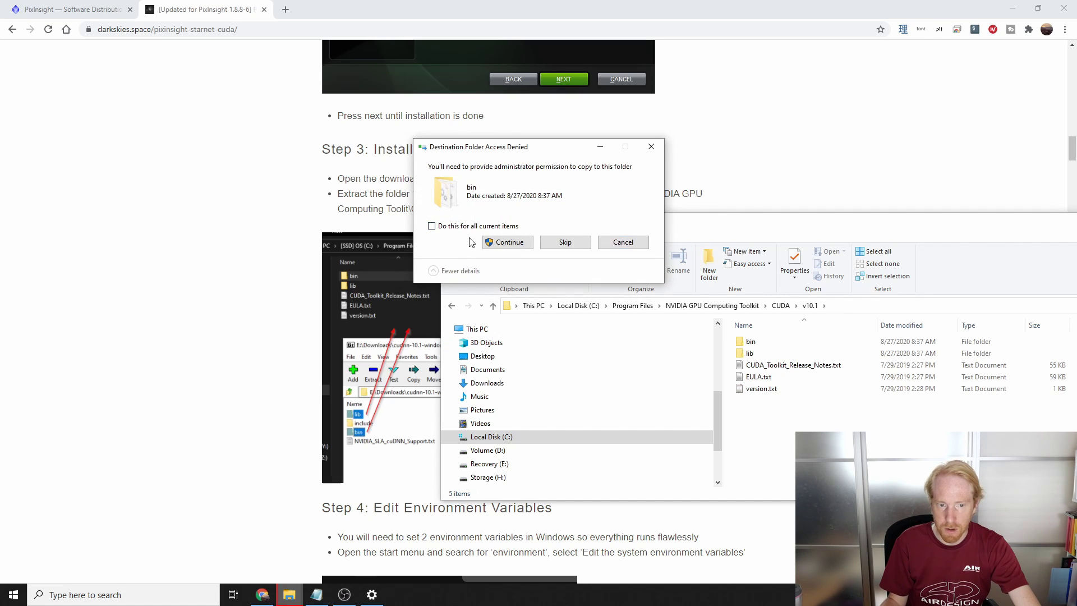
pyautogui.click(499, 241)
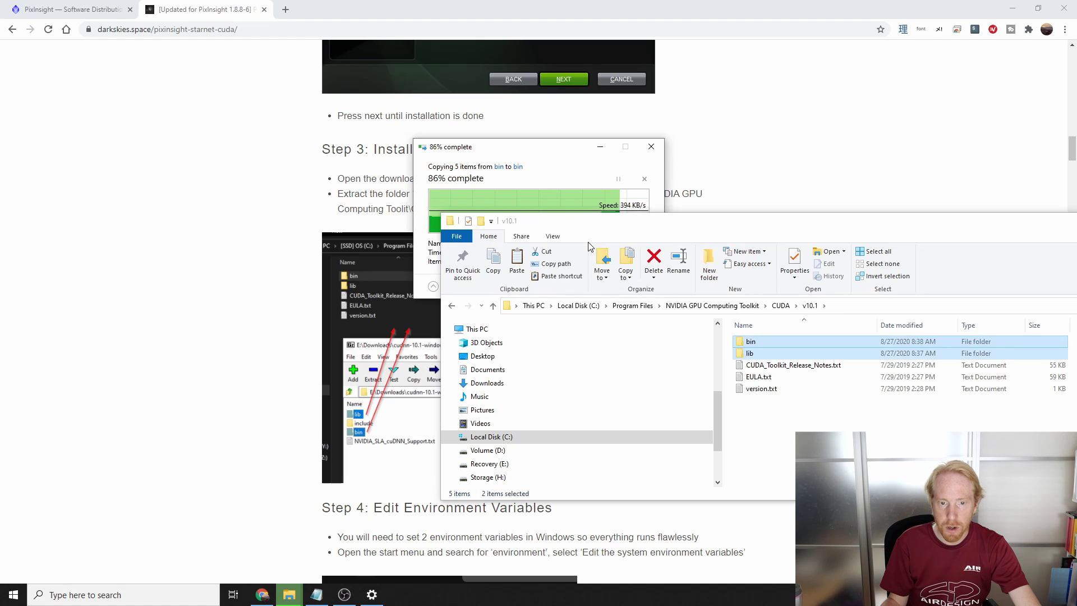
pyautogui.click(791, 428)
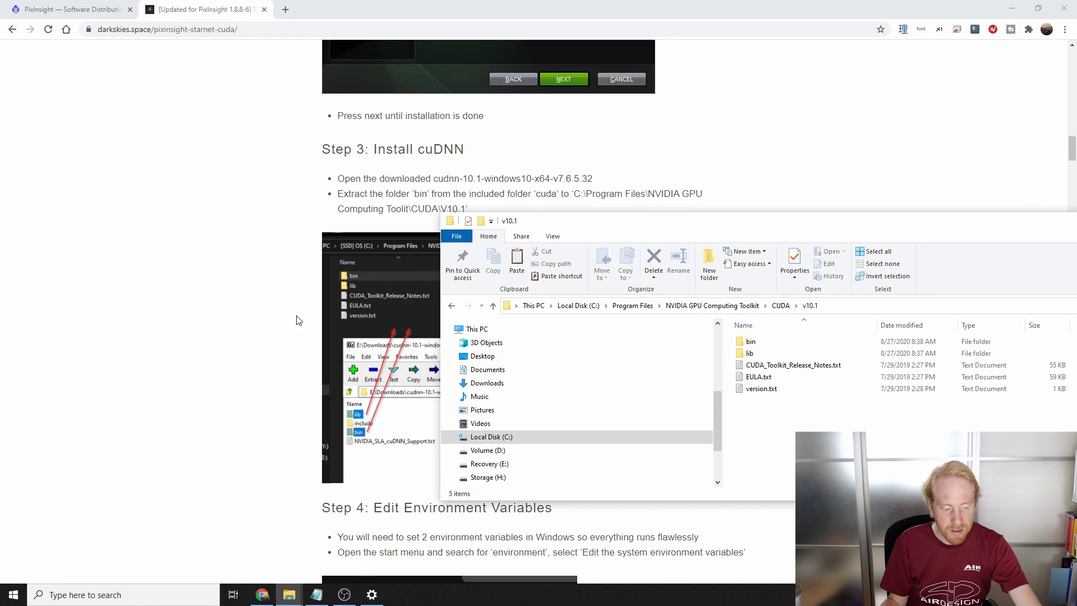
# - Check the guide's Step 4 in Chrome, find the system environment variables editor in Windows search, and open the Environment Variables dialog
pyautogui.scroll(-2, 207, 333)
pyautogui.click(216, 341)
pyautogui.scroll(-2, 252, 345)
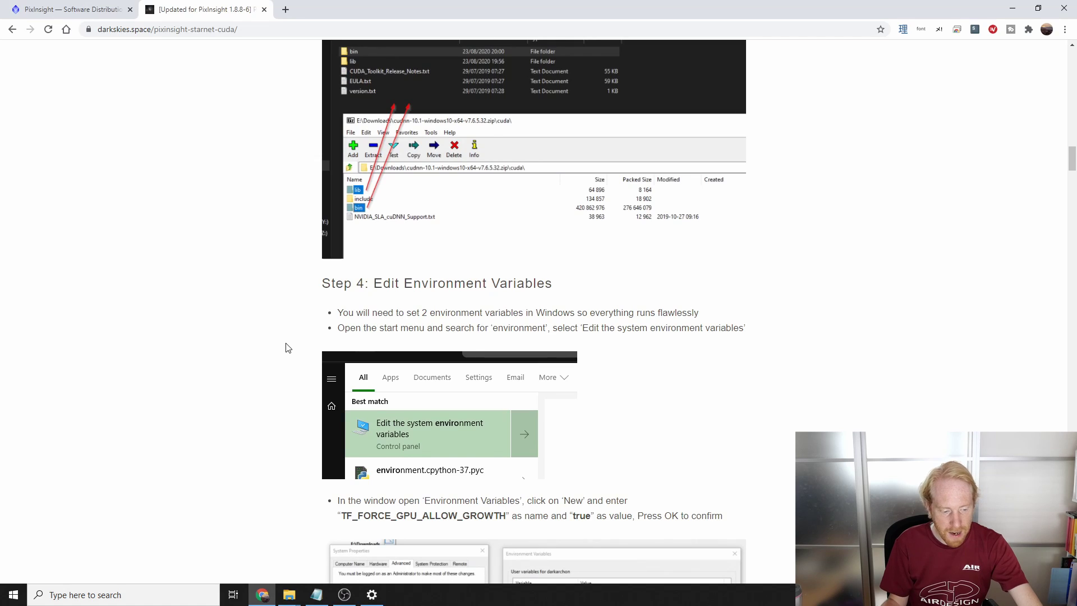
pyautogui.press('super')
pyautogui.write('envi')
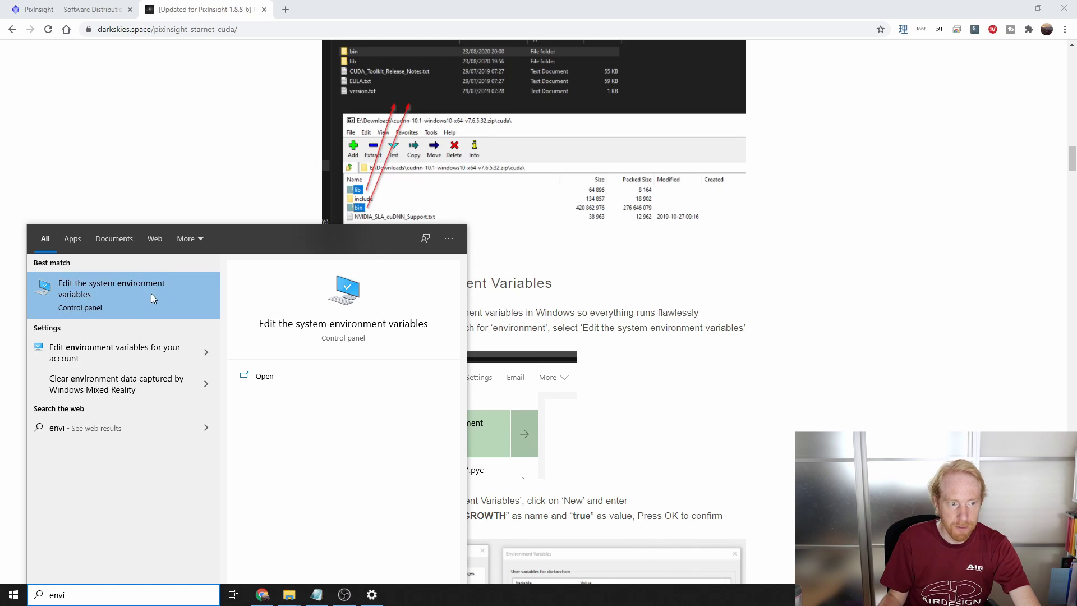
pyautogui.click(132, 297)
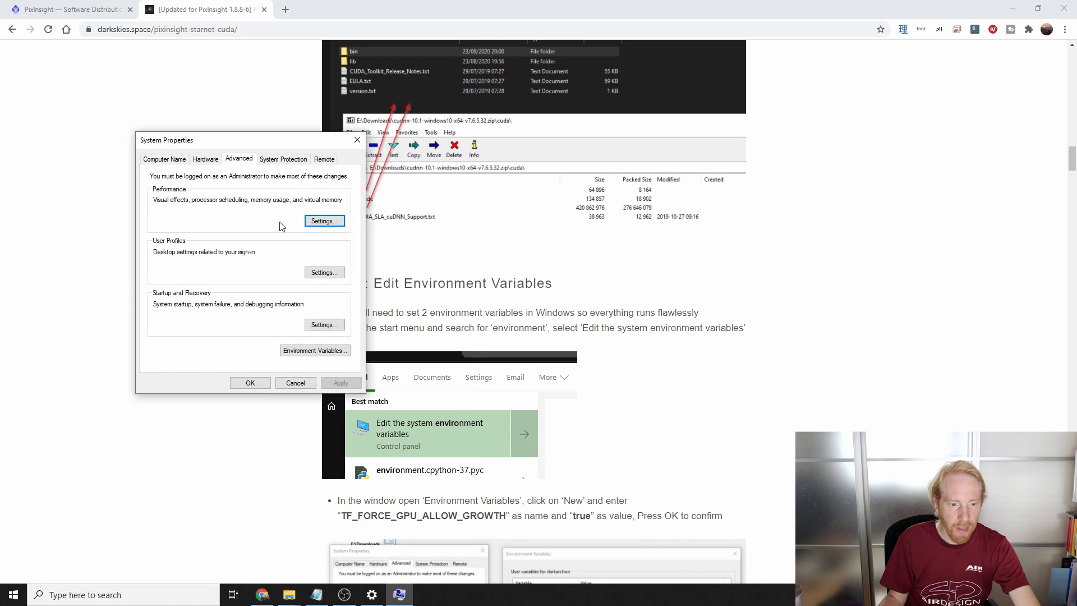
pyautogui.click(320, 355)
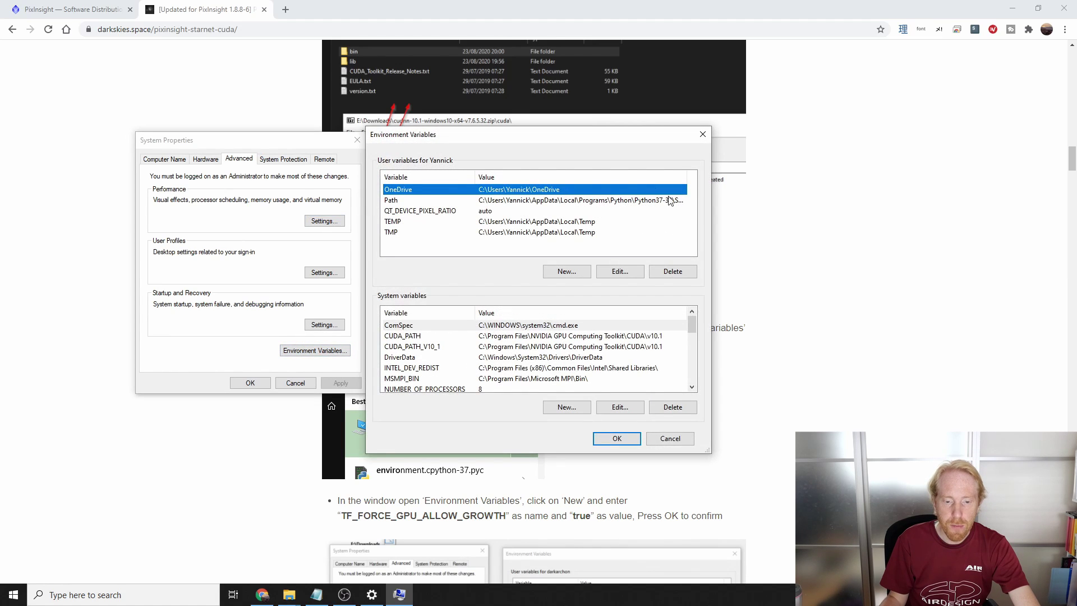
# - Examine the system variables list for the CUDA path and TF_FORCE_GPU_ALLOW_GROWTH entries
pyautogui.scroll(-5, 456, 322)
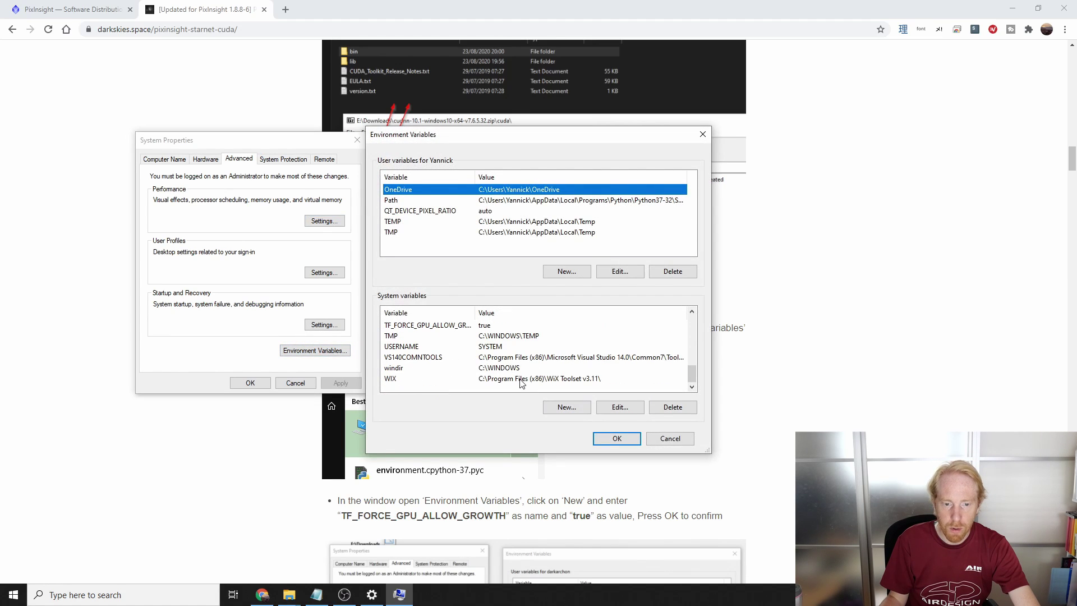
pyautogui.scroll(5, 520, 376)
pyautogui.scroll(-5, 508, 373)
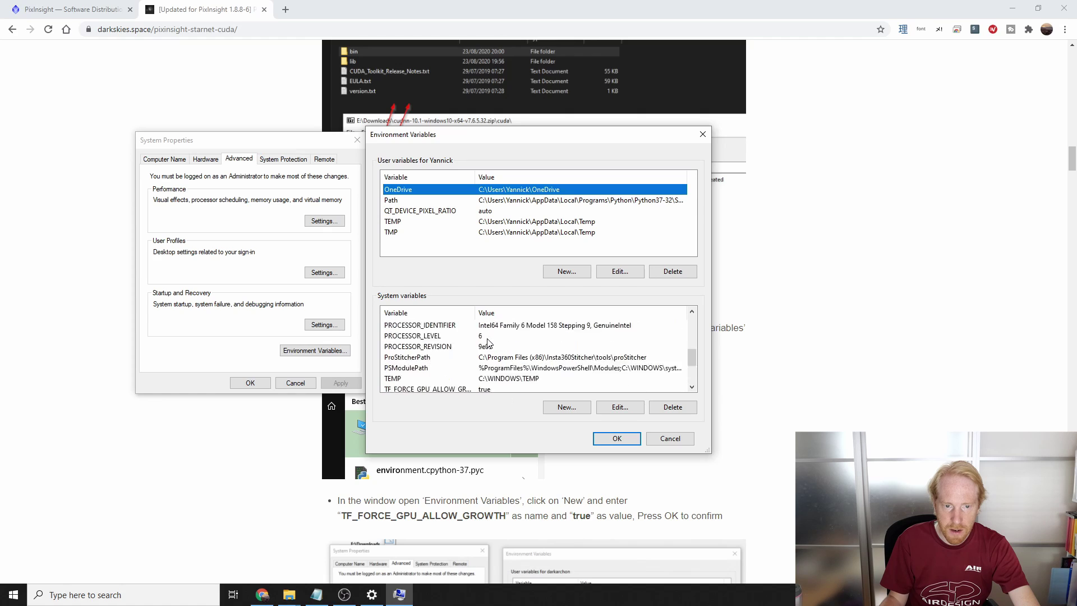
pyautogui.scroll(5, 468, 336)
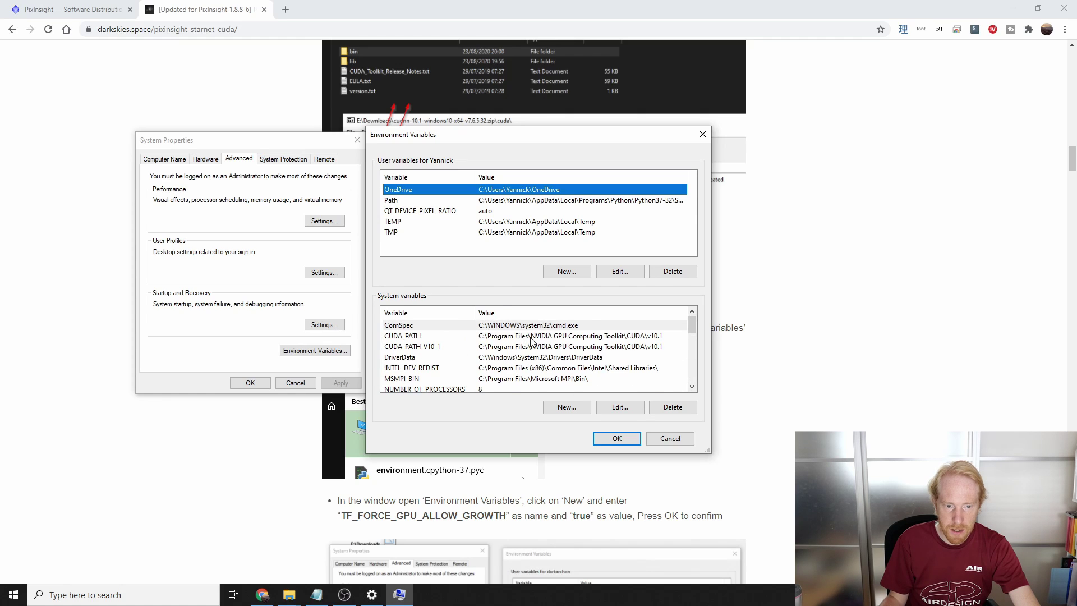
pyautogui.scroll(-5, 531, 340)
pyautogui.scroll(5, 531, 340)
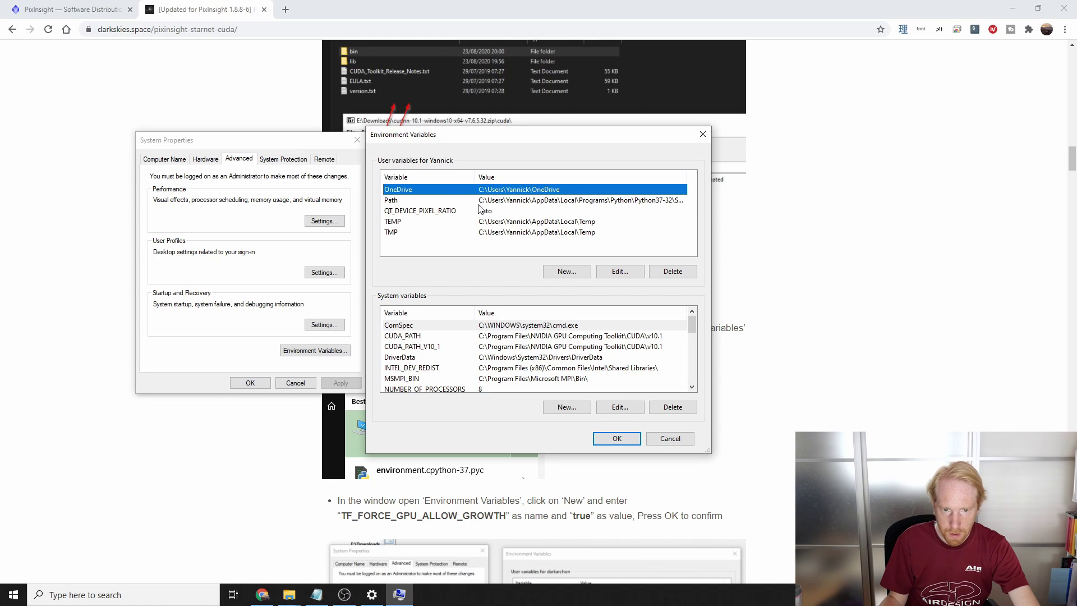
# - Create a user environment variable named TF_FORCE_GPU_ALLOW_GROWTH with the value true, copying the name from the guide
pyautogui.moveTo(542, 135); pyautogui.dragTo(335, 58)
pyautogui.scroll(-1, 605, 465)
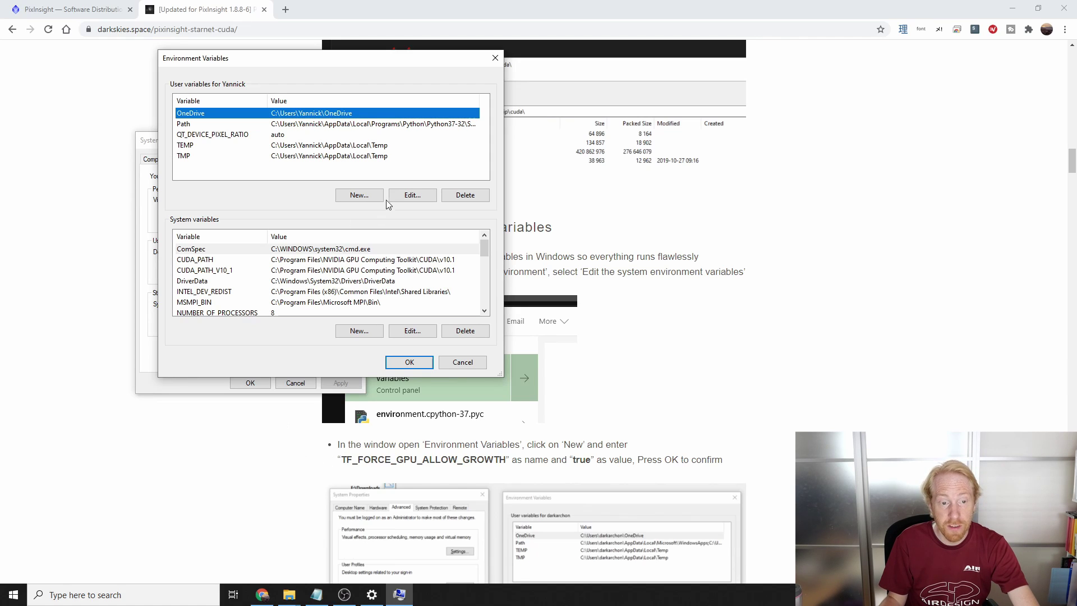
pyautogui.click(356, 197)
pyautogui.click(340, 460)
pyautogui.moveTo(340, 459); pyautogui.dragTo(506, 463)
pyautogui.hotkey('ctrl', 'c')
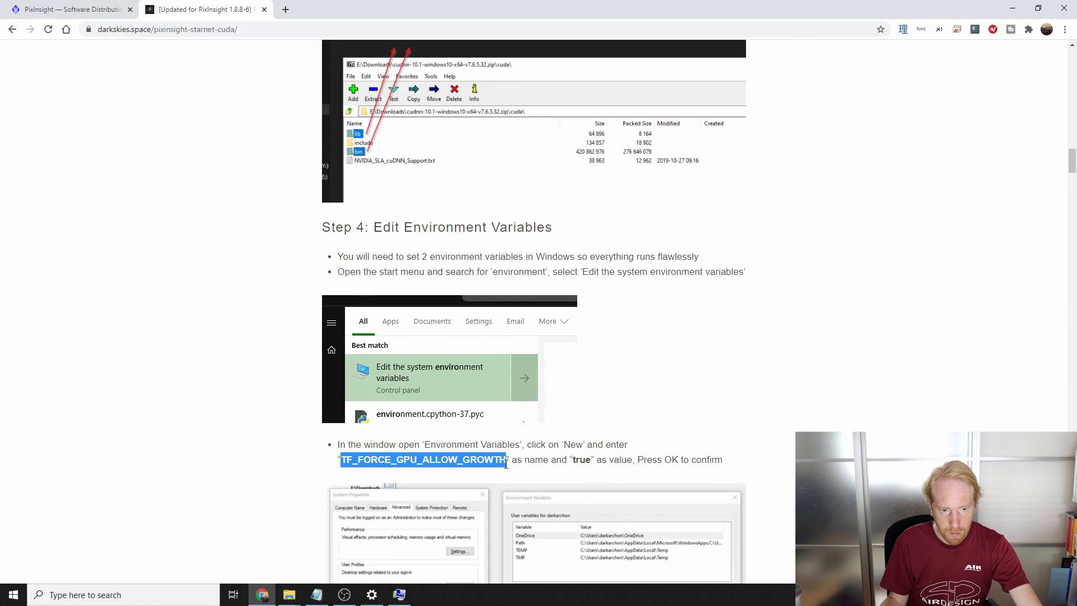
pyautogui.click(399, 594)
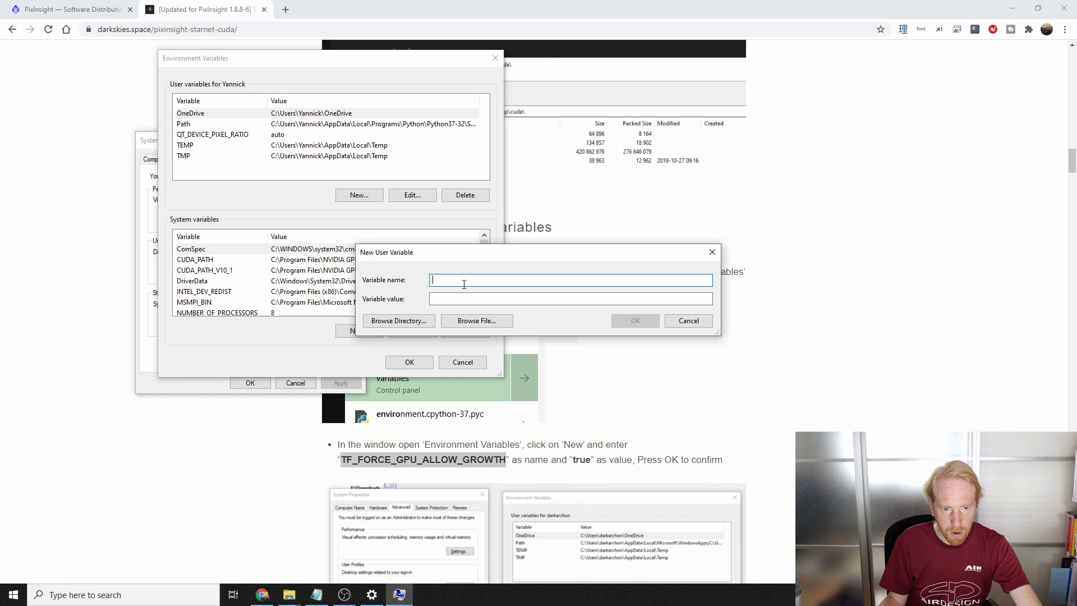
pyautogui.hotkey('ctrl', 'v')
pyautogui.click(463, 299)
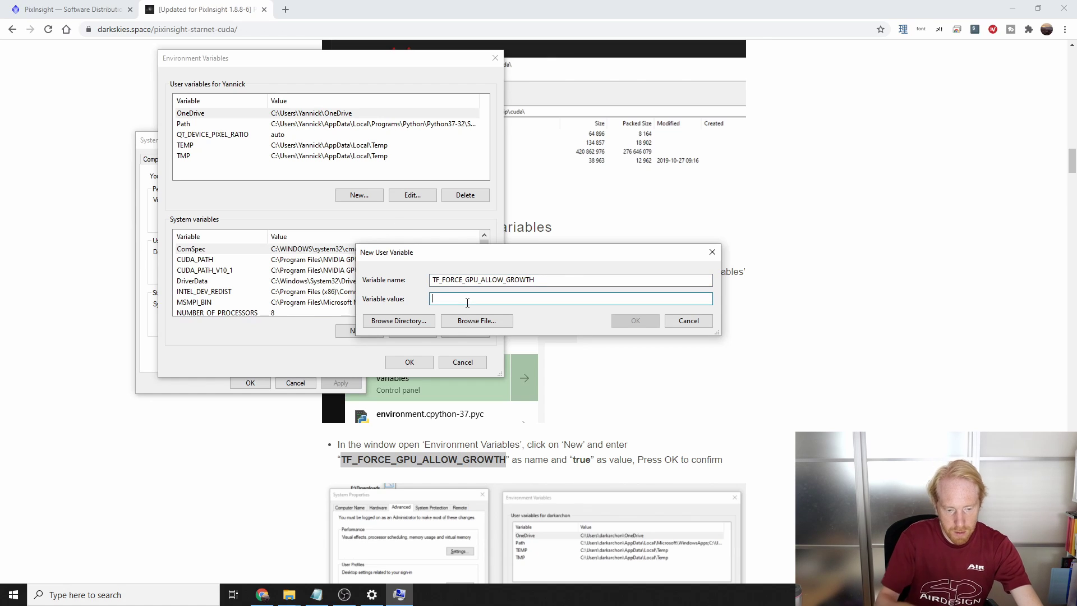
pyautogui.write('true')
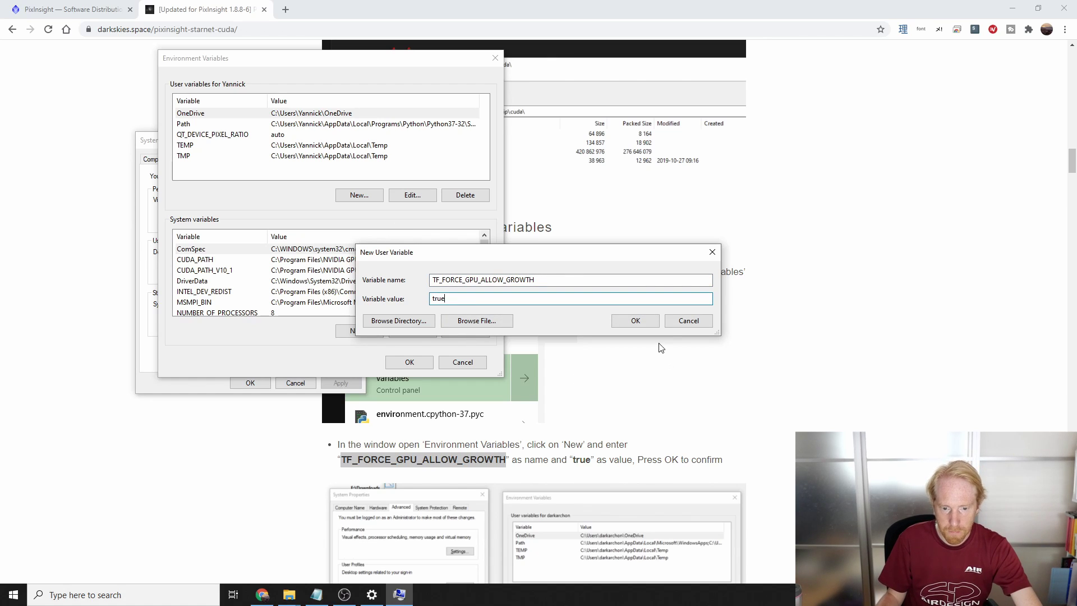
pyautogui.click(642, 322)
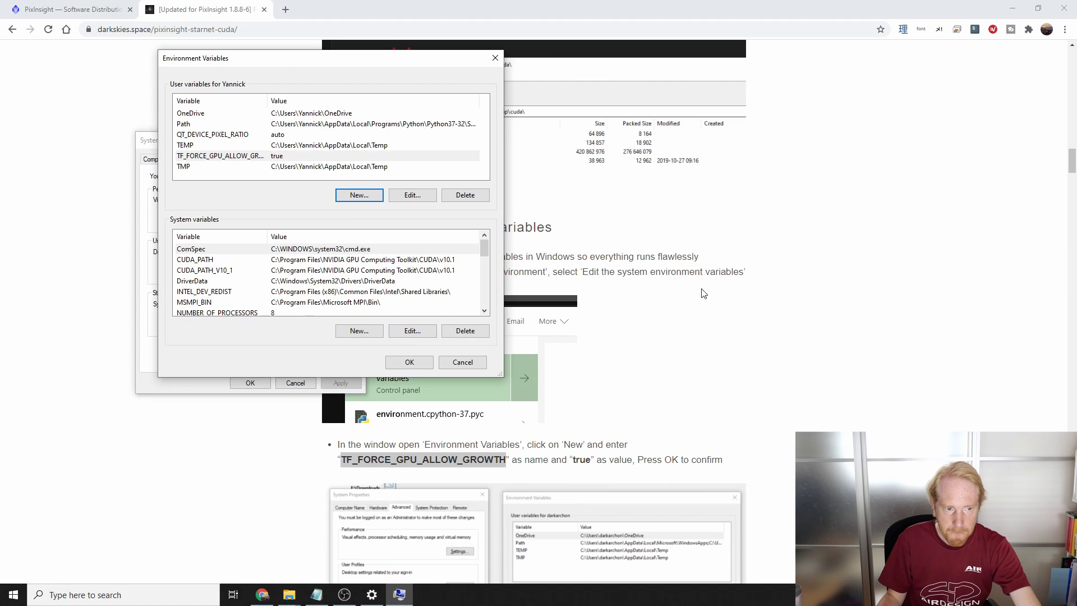
# - Check the guide's Path instruction and delete the CUDA\v10.0\bin entry from the user Path variable
pyautogui.scroll(-5, 699, 292)
pyautogui.scroll(-3, 644, 349)
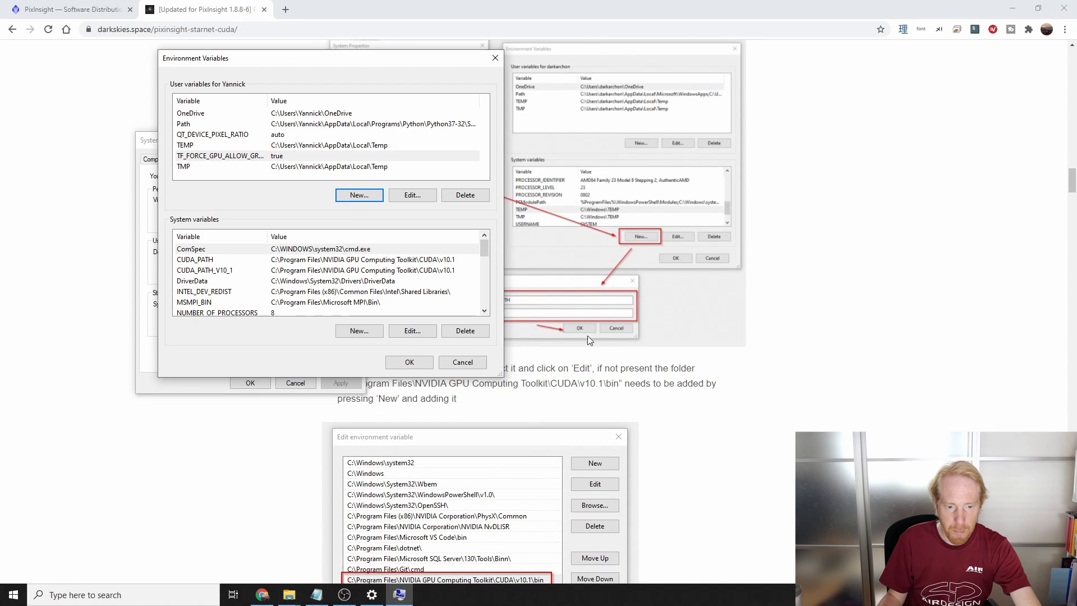
pyautogui.doubleClick(196, 124)
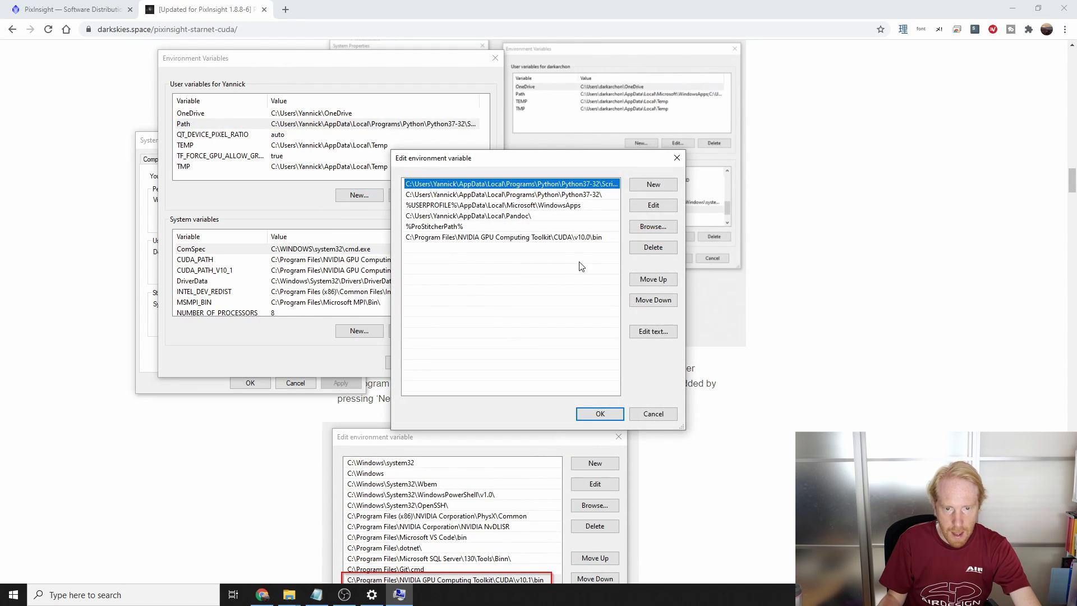
pyautogui.click(502, 238)
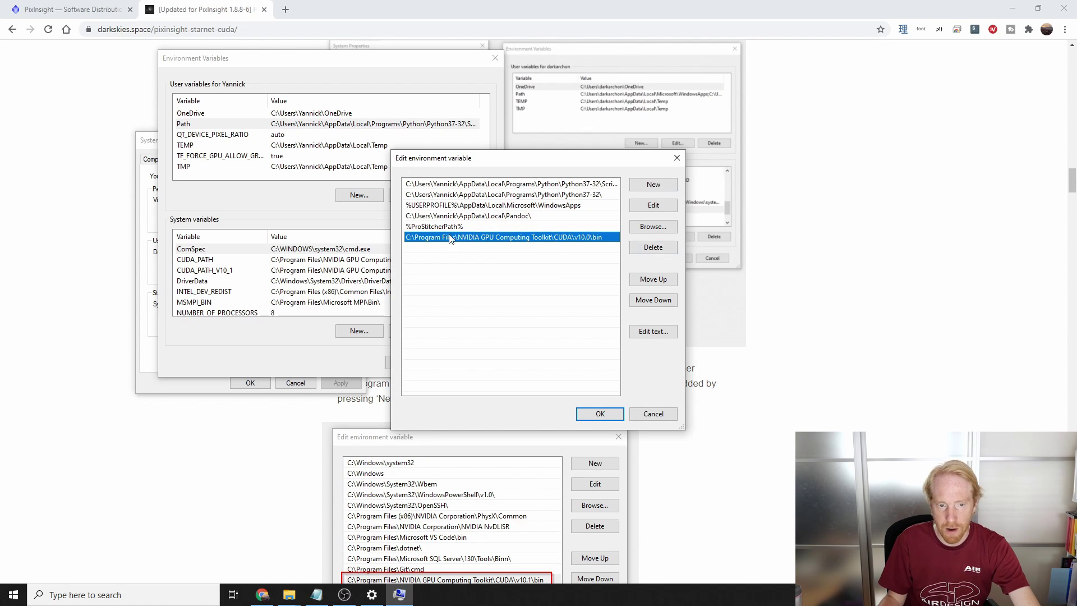
pyautogui.click(651, 250)
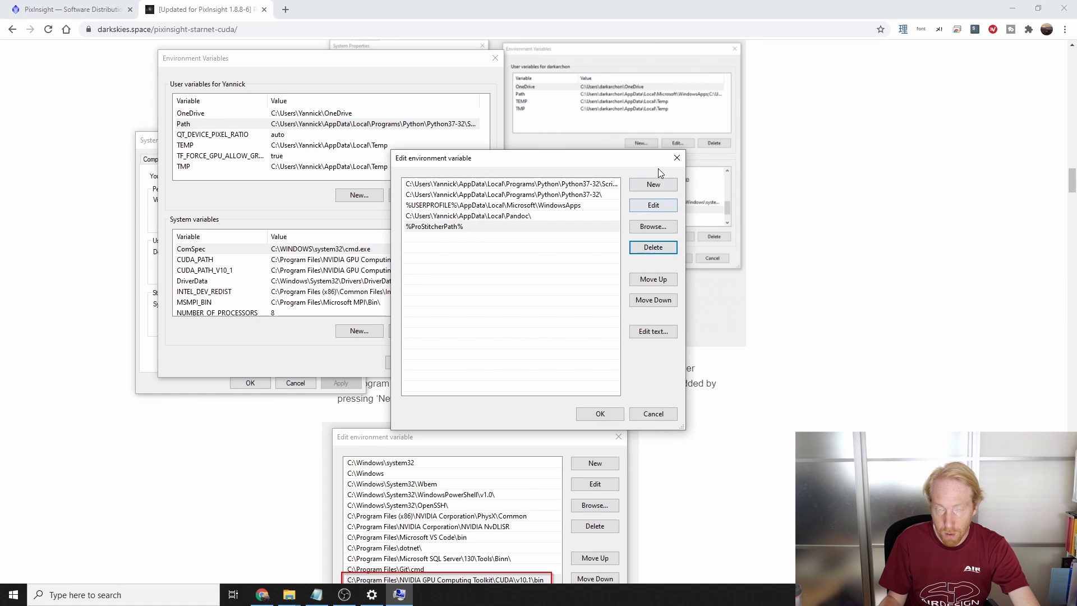
# - Add a Path entry by browsing to C:\Program Files\NVIDIA GPU Computing Toolkit\CUDA\v10.1\bin
pyautogui.click(656, 186)
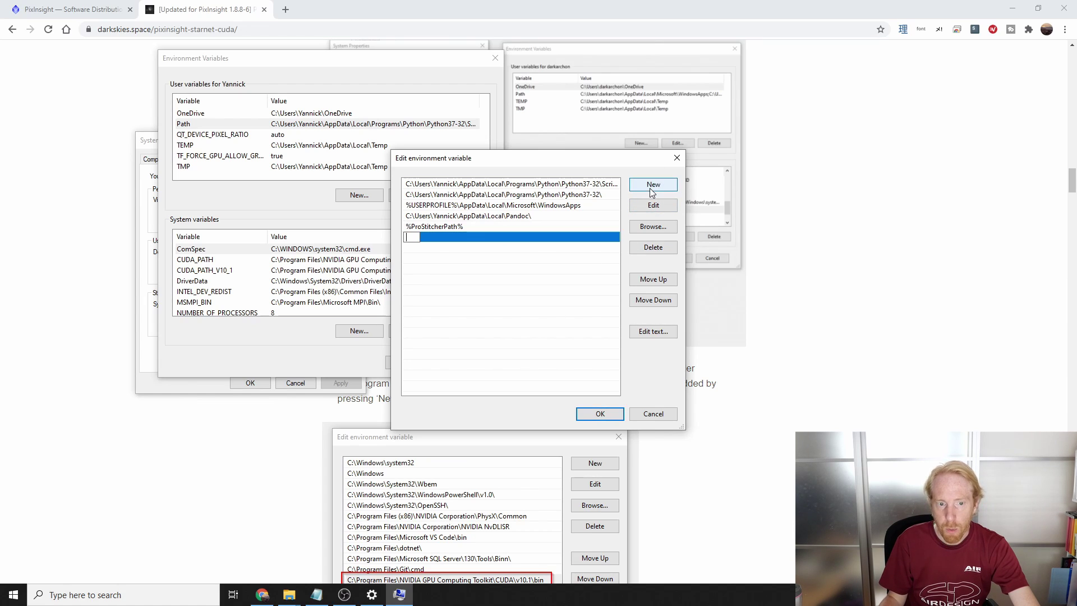
pyautogui.click(659, 224)
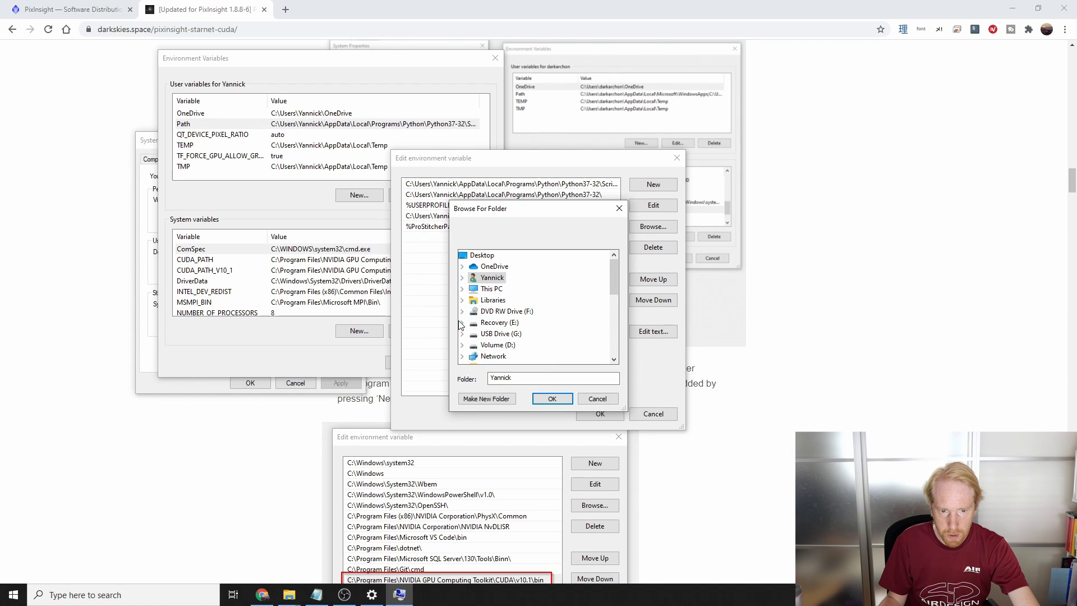
pyautogui.click(461, 288)
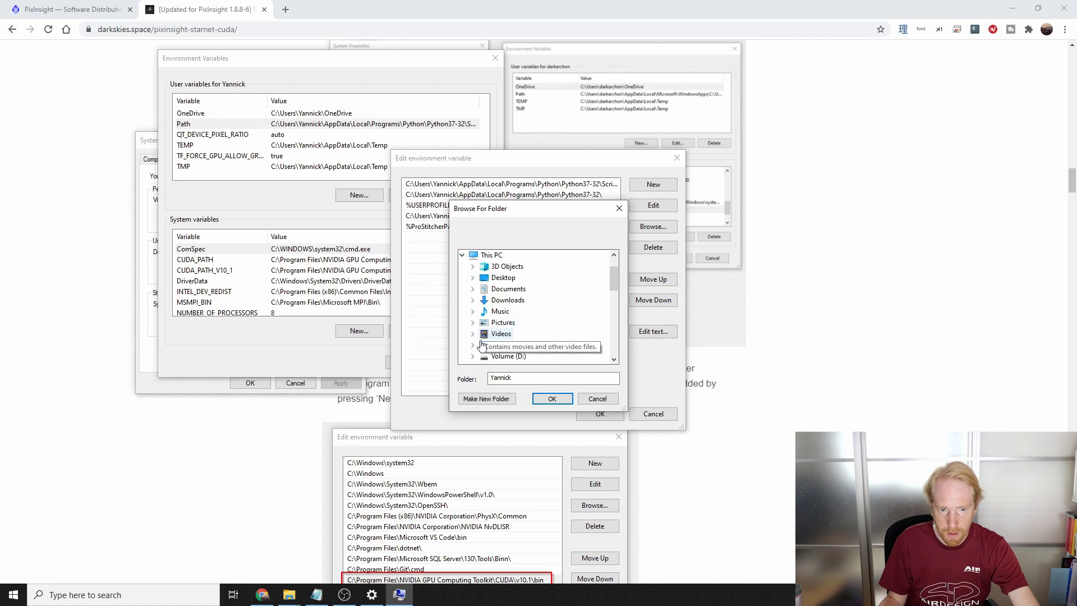
pyautogui.click(473, 345)
pyautogui.scroll(-1, 596, 312)
pyautogui.scroll(-3, 597, 312)
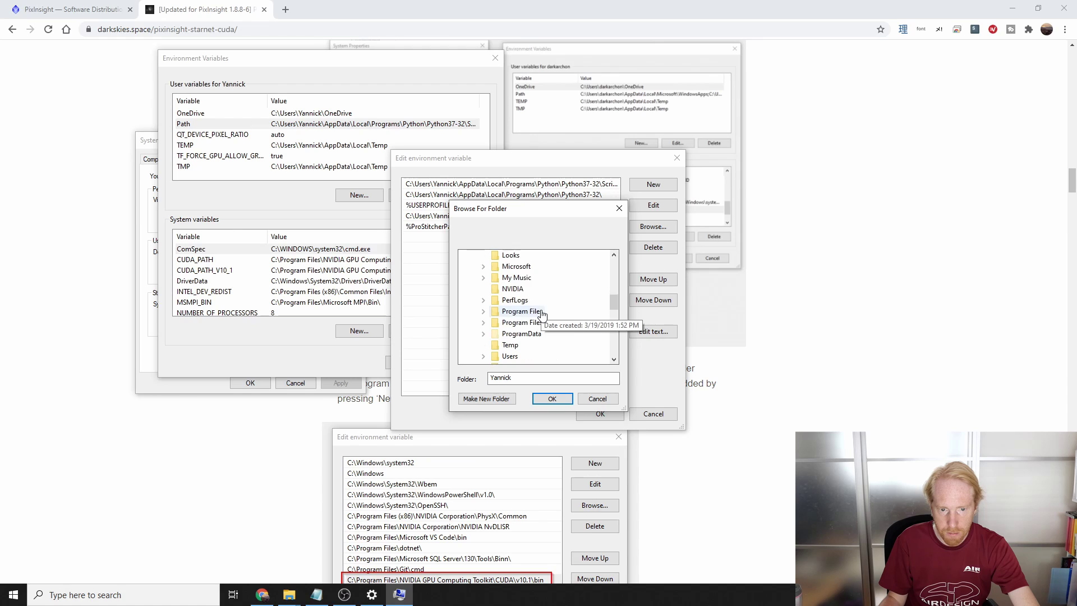
pyautogui.click(483, 323)
pyautogui.scroll(-8, 555, 312)
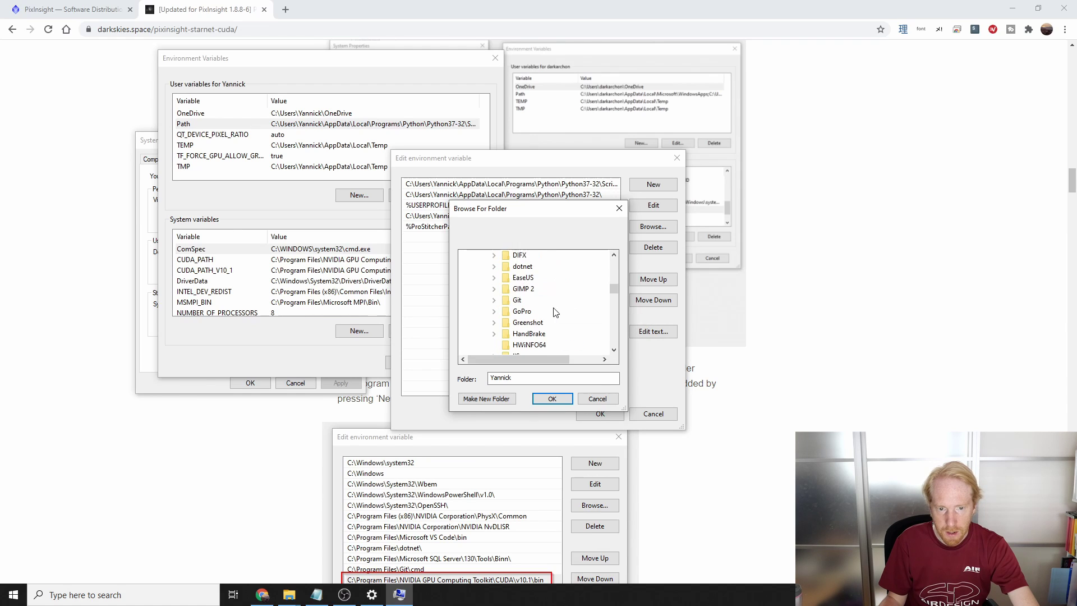
pyautogui.scroll(-8, 562, 316)
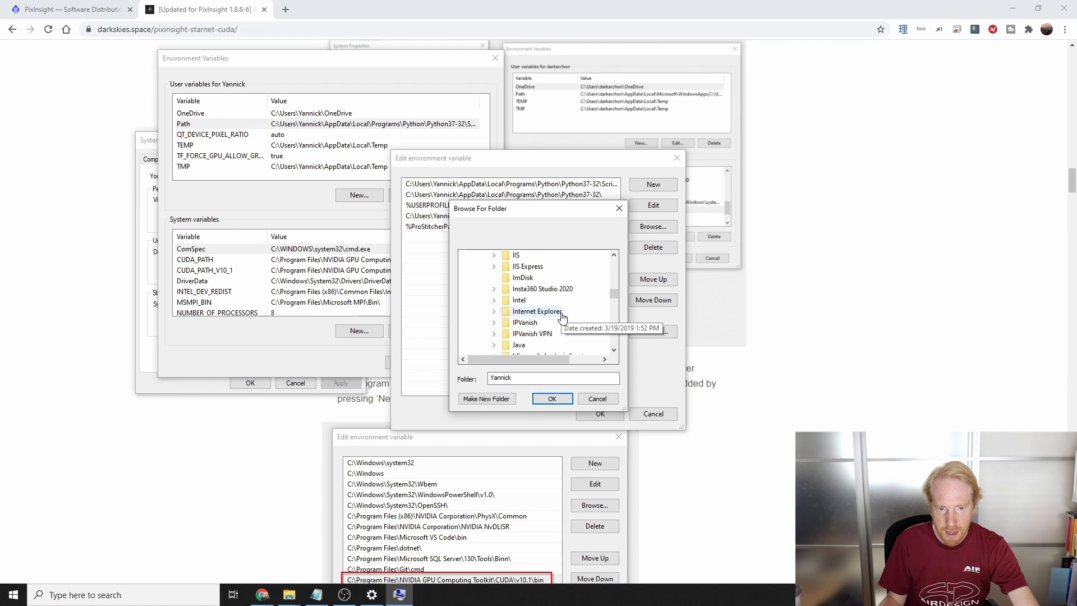
pyautogui.scroll(-2, 583, 317)
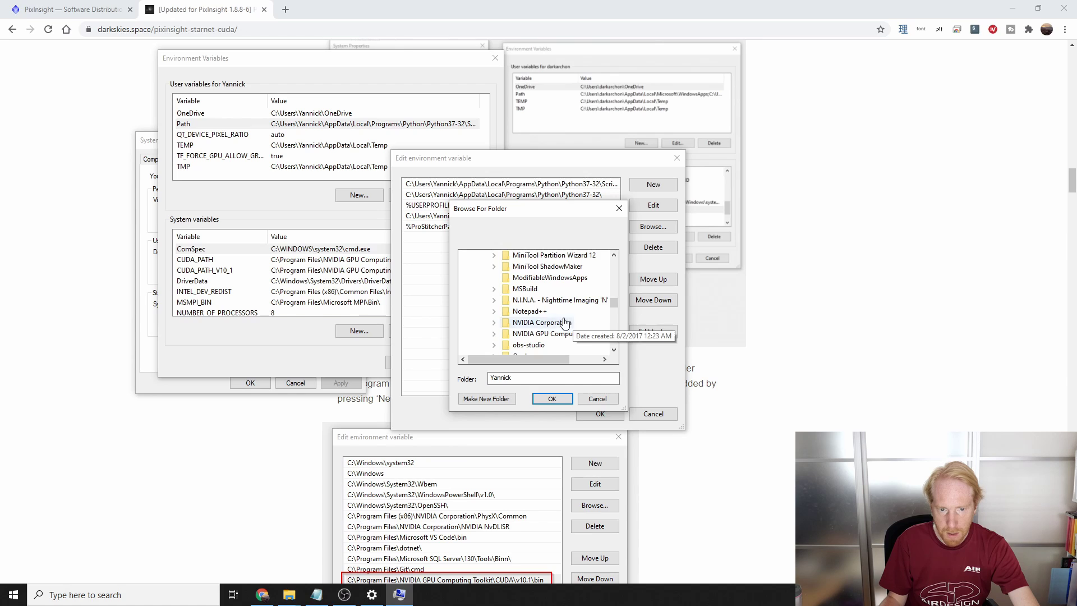
pyautogui.click(493, 333)
pyautogui.click(514, 345)
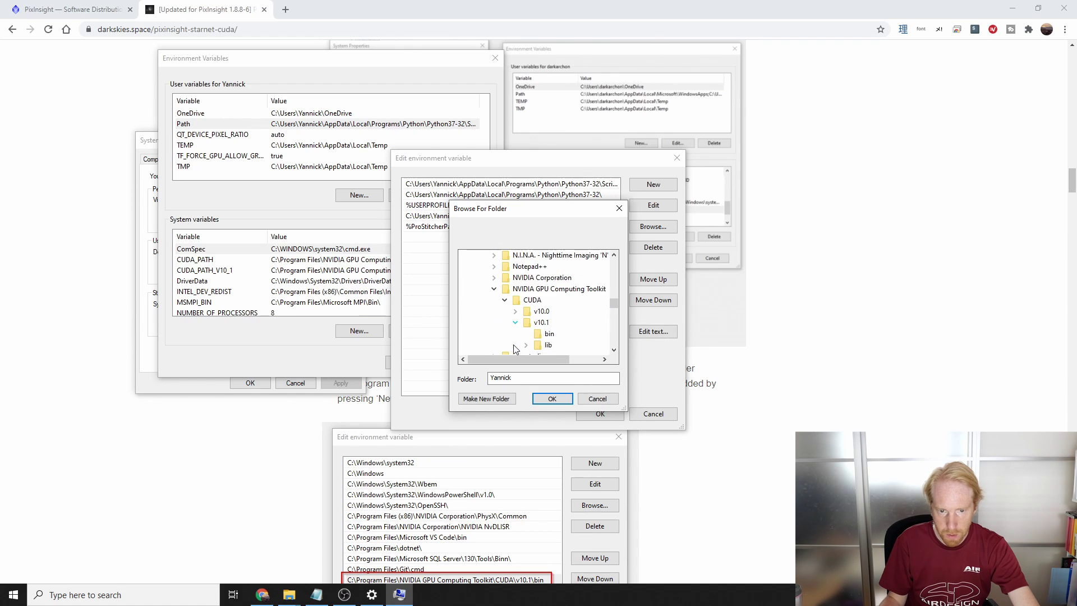
pyautogui.click(541, 323)
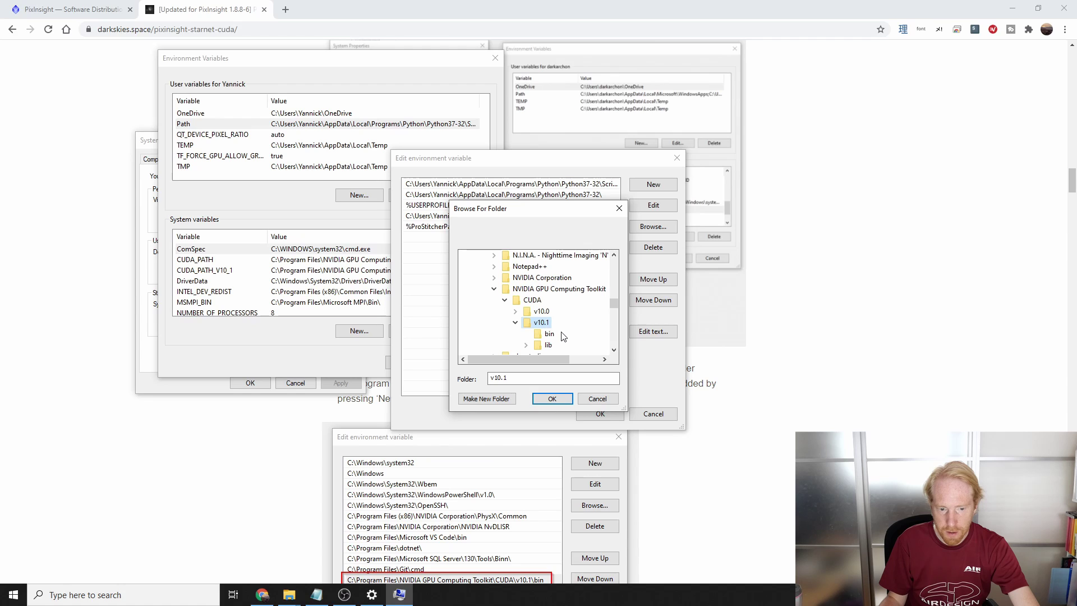
pyautogui.click(548, 334)
pyautogui.click(553, 398)
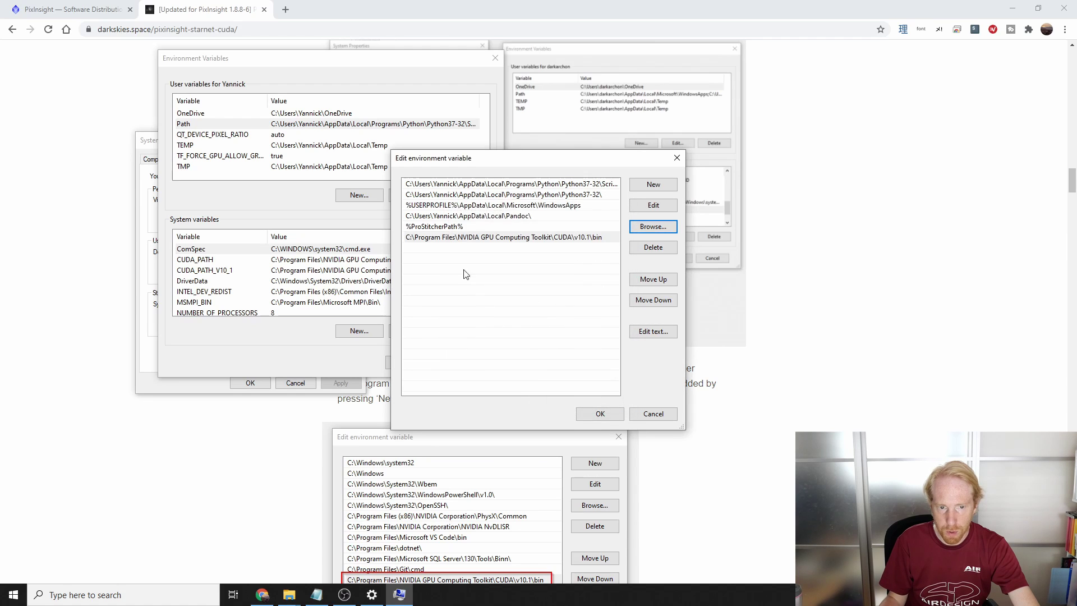
# - Confirm the Path edit and close the Environment Variables and System Properties dialogs, keeping the changes
pyautogui.click(599, 413)
pyautogui.click(409, 362)
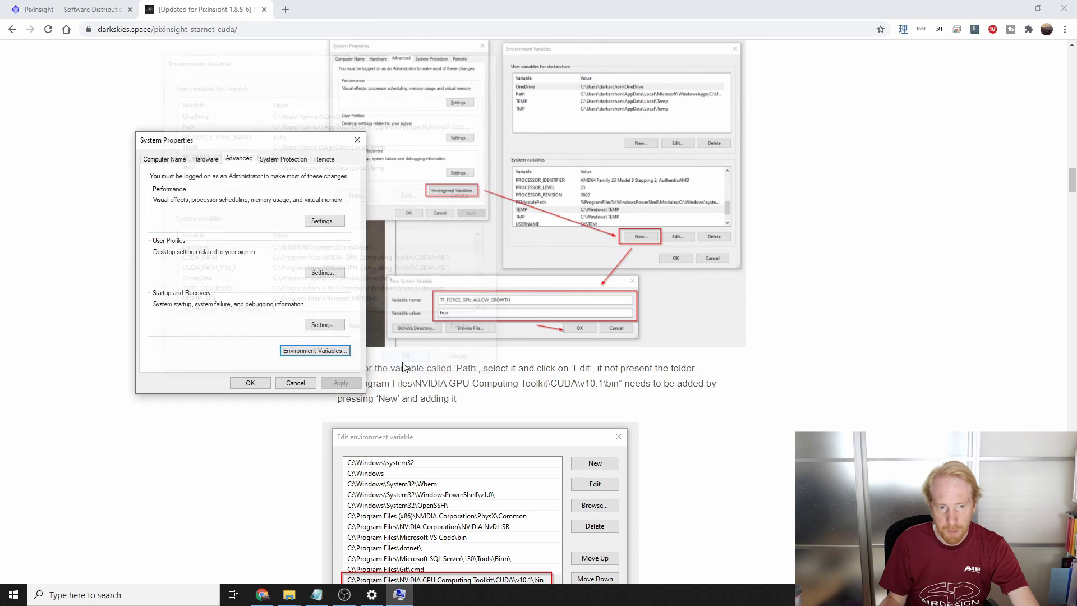
pyautogui.click(250, 383)
# - Following the guide's Step 5, open Task Manager's performance view for GPU 0 and set the 3D graph to Cuda
pyautogui.scroll(-7, 706, 305)
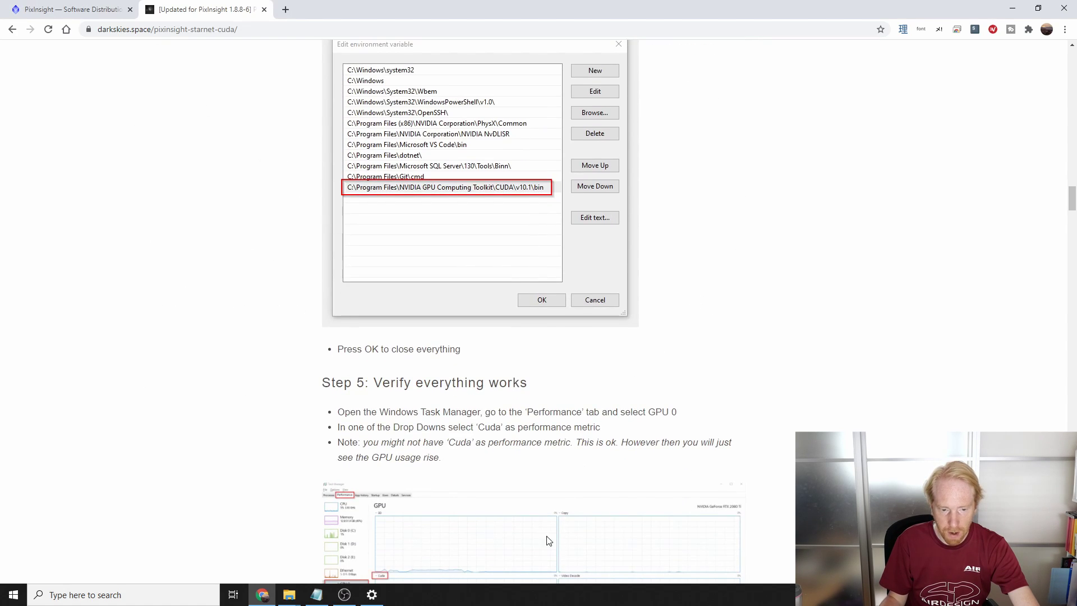
pyautogui.rightClick(426, 600)
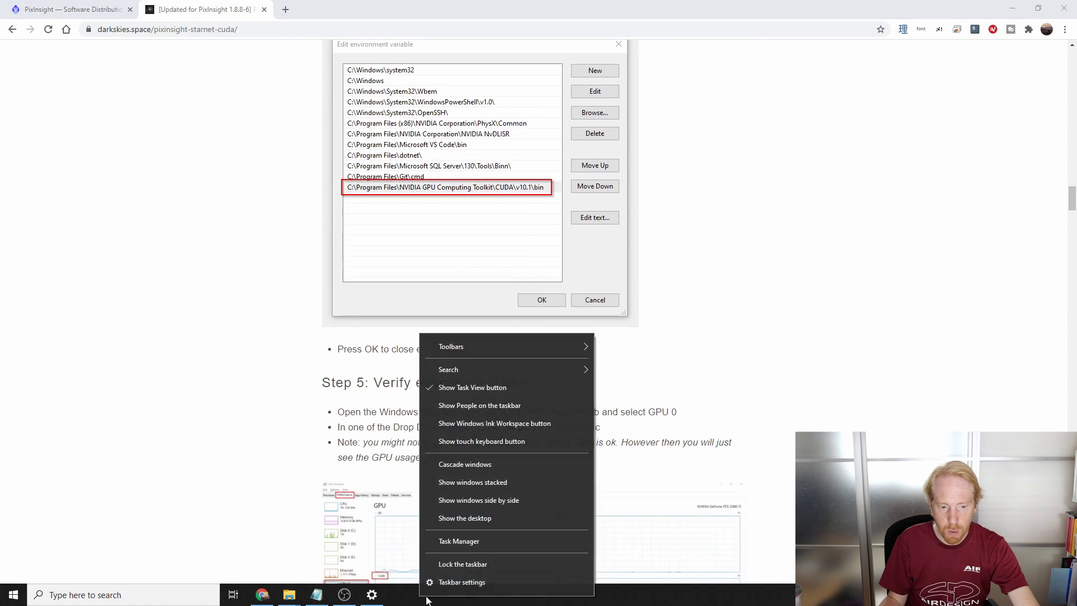
pyautogui.click(455, 541)
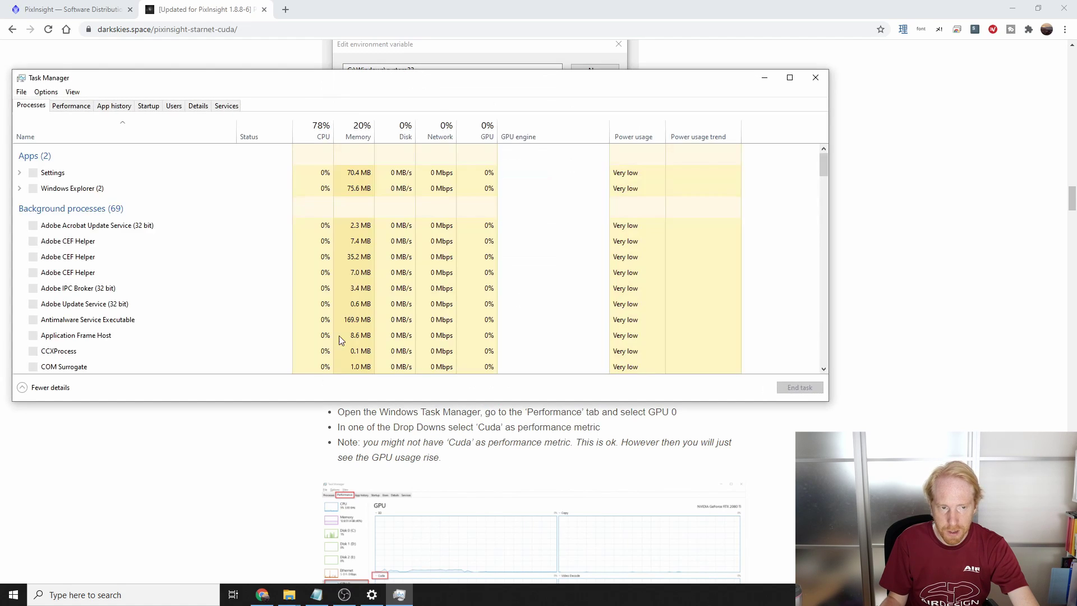
pyautogui.click(78, 110)
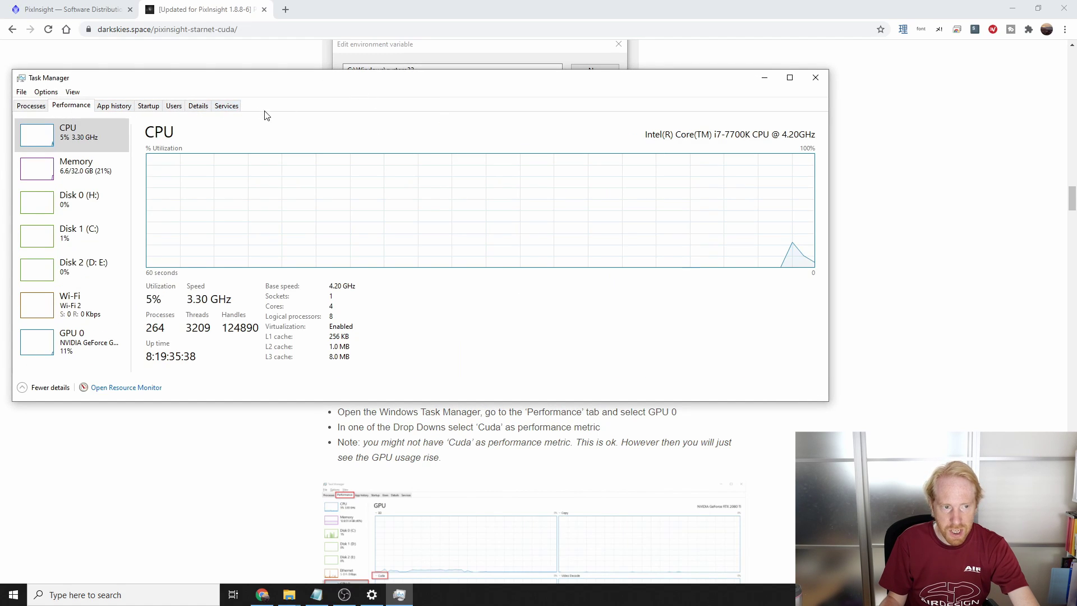
pyautogui.click(63, 345)
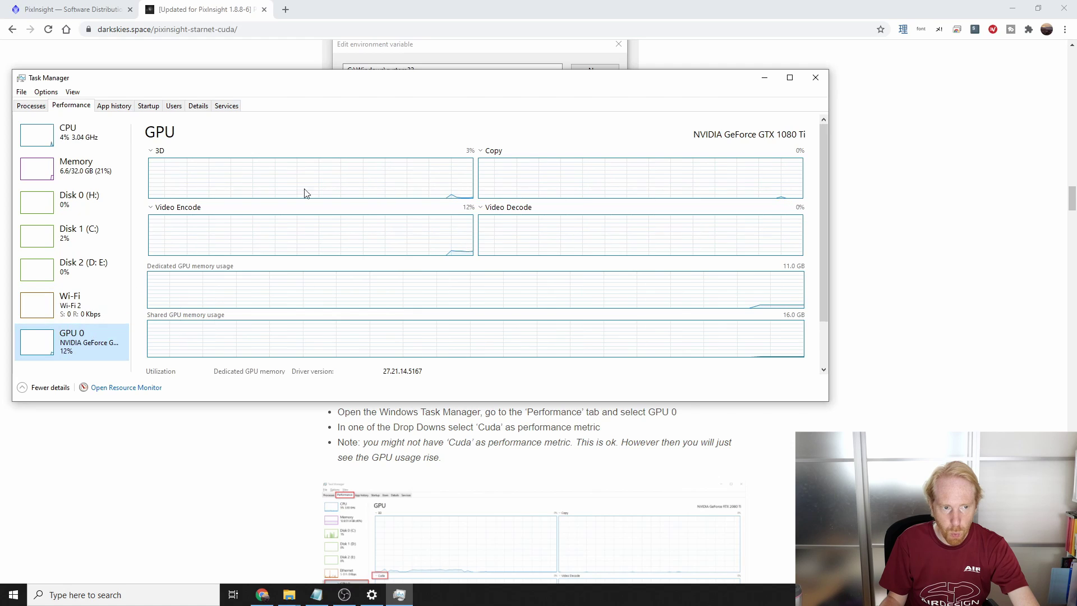
pyautogui.click(157, 150)
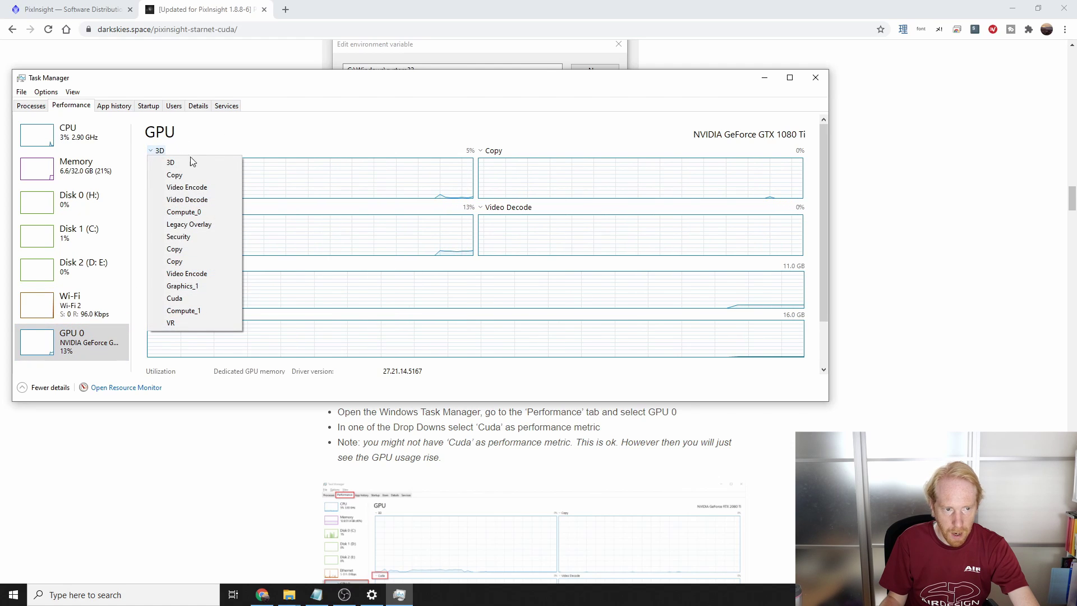
pyautogui.click(176, 299)
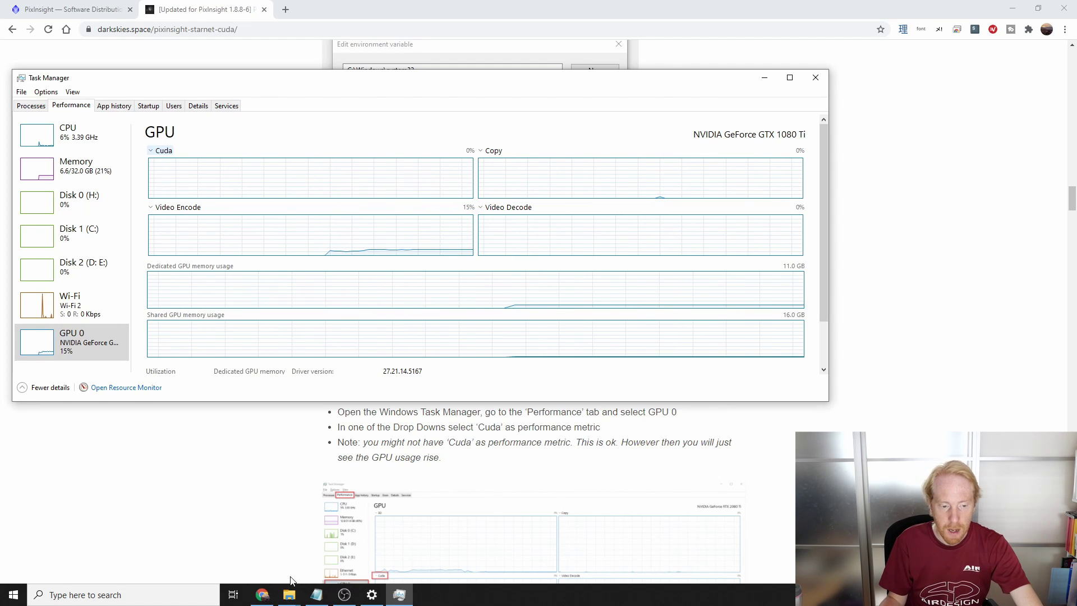
# - Launch PixInsight and open Image04.xisf using File Explorer
pyautogui.click(13, 595)
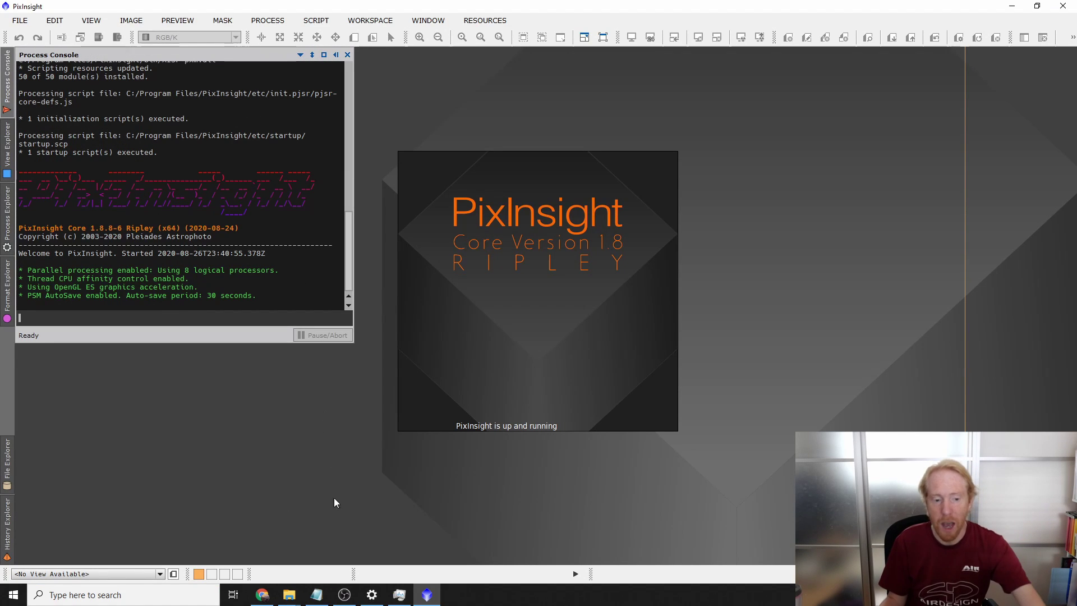
pyautogui.moveTo(293, 600)
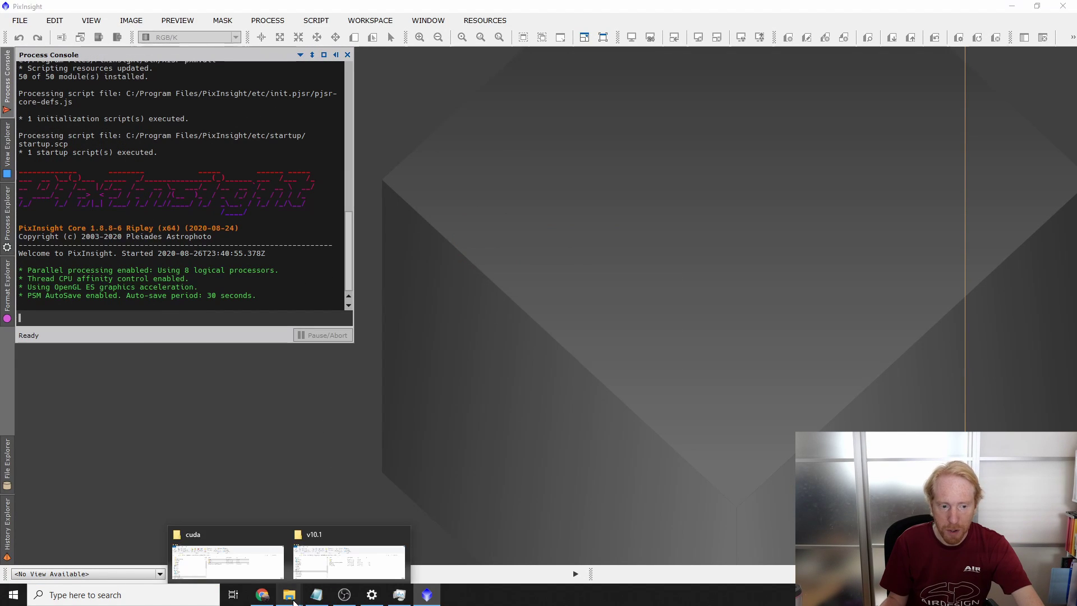
pyautogui.click(227, 560)
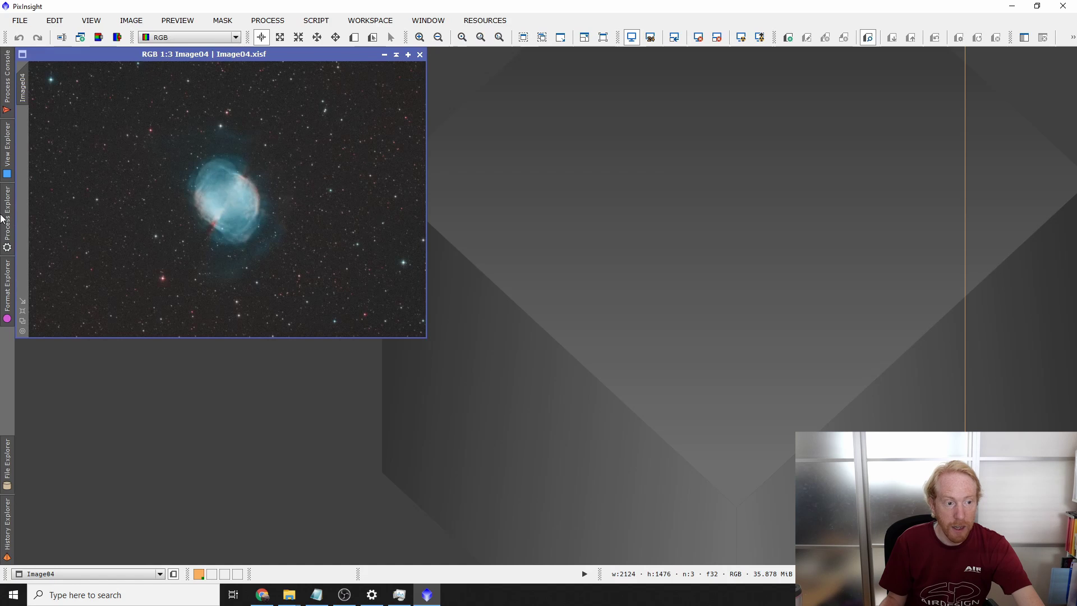
# - Find StarNet among all processes in the Process Explorer and open its process dialog
pyautogui.click(7, 220)
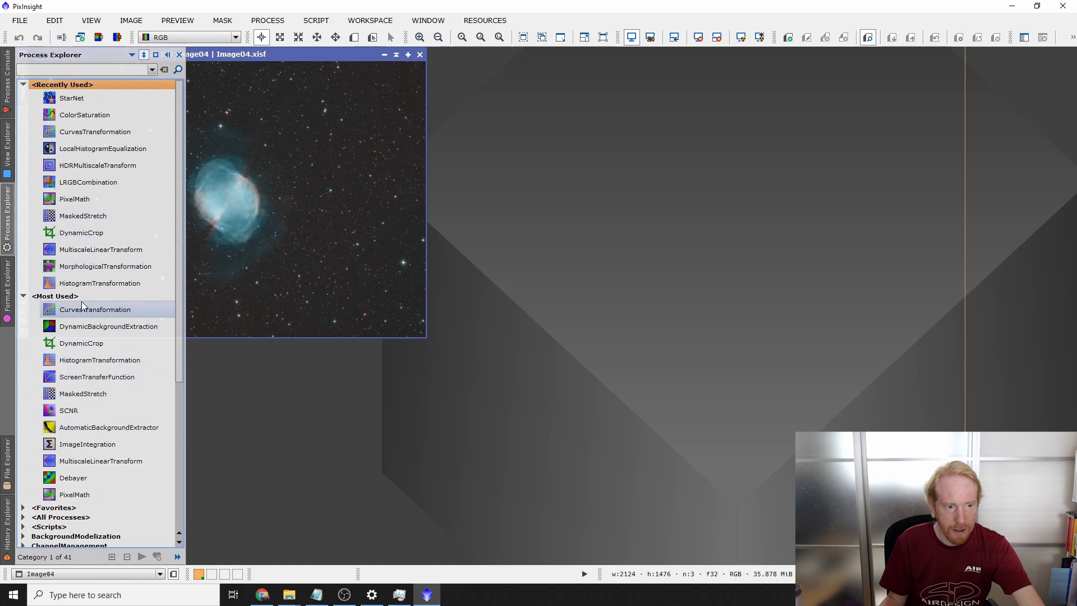
pyautogui.scroll(-4, 89, 297)
pyautogui.click(24, 322)
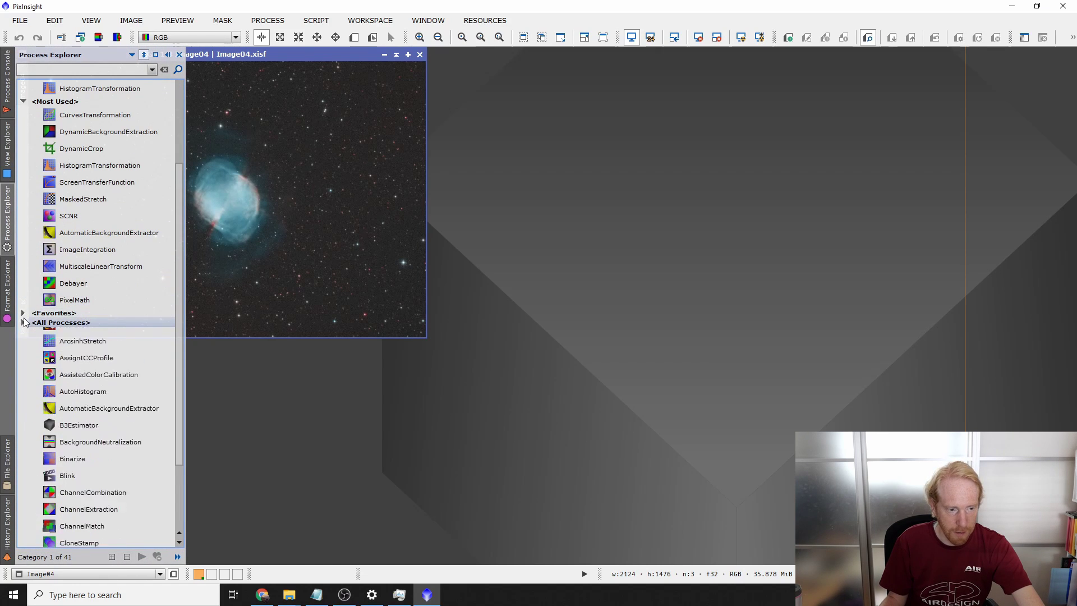
pyautogui.scroll(-20, 90, 373)
pyautogui.scroll(-3, 87, 375)
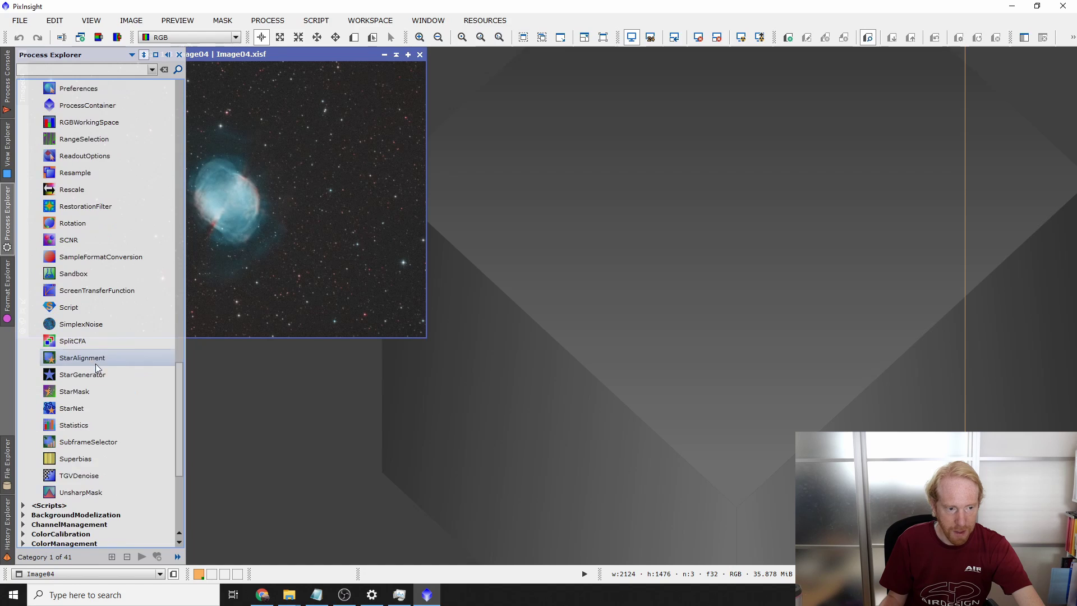
pyautogui.doubleClick(73, 407)
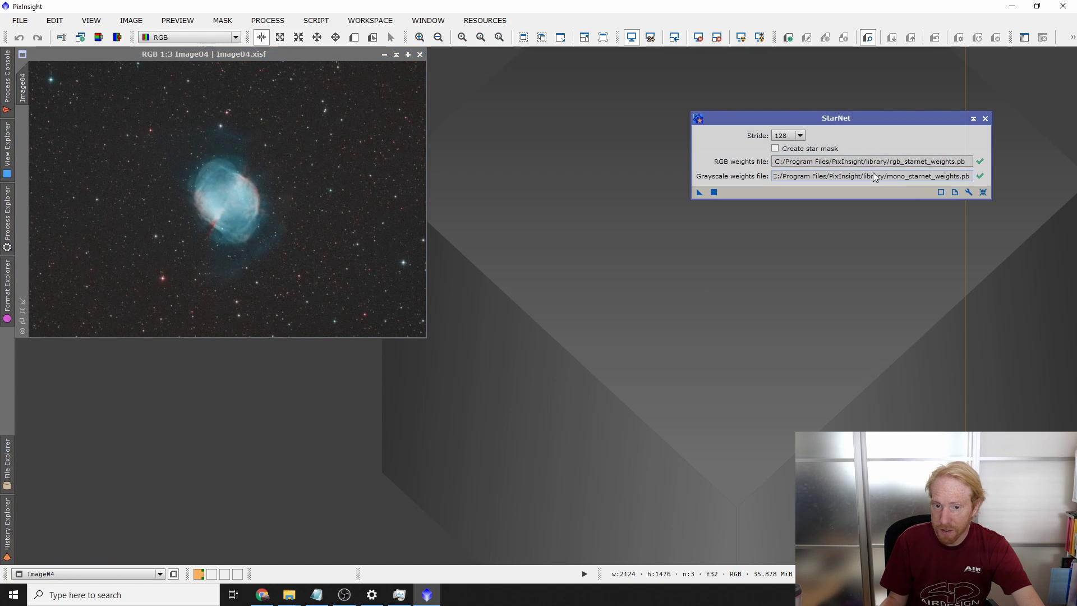
# - Apply StarNet to Image04 and bring up Task Manager clear of the image to monitor Cuda usage
pyautogui.click(699, 193)
pyautogui.moveTo(700, 193); pyautogui.dragTo(196, 163)
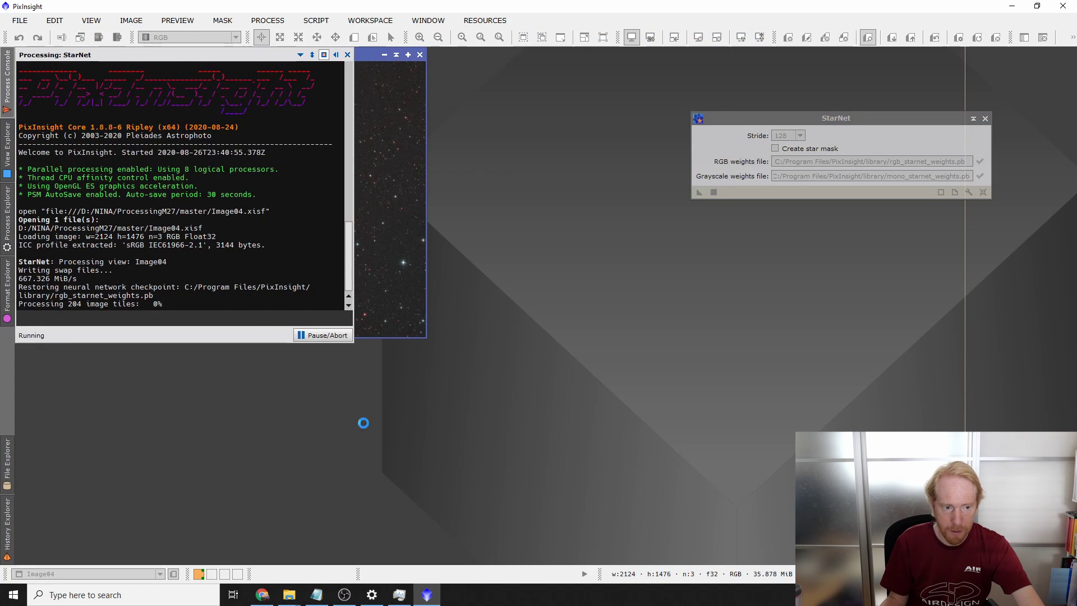
pyautogui.click(398, 594)
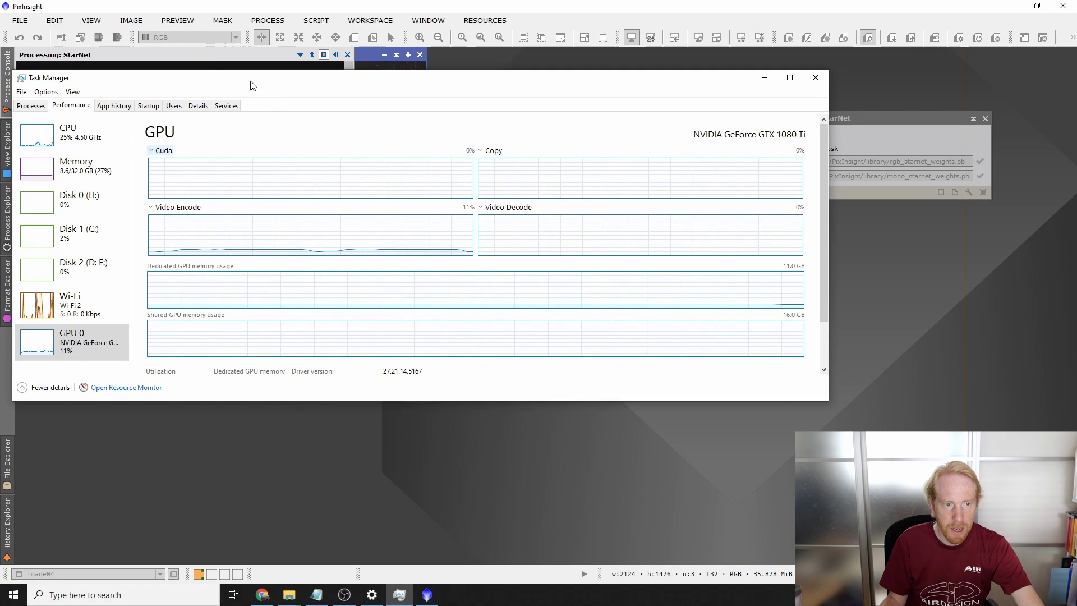
pyautogui.moveTo(238, 81); pyautogui.dragTo(537, 148)
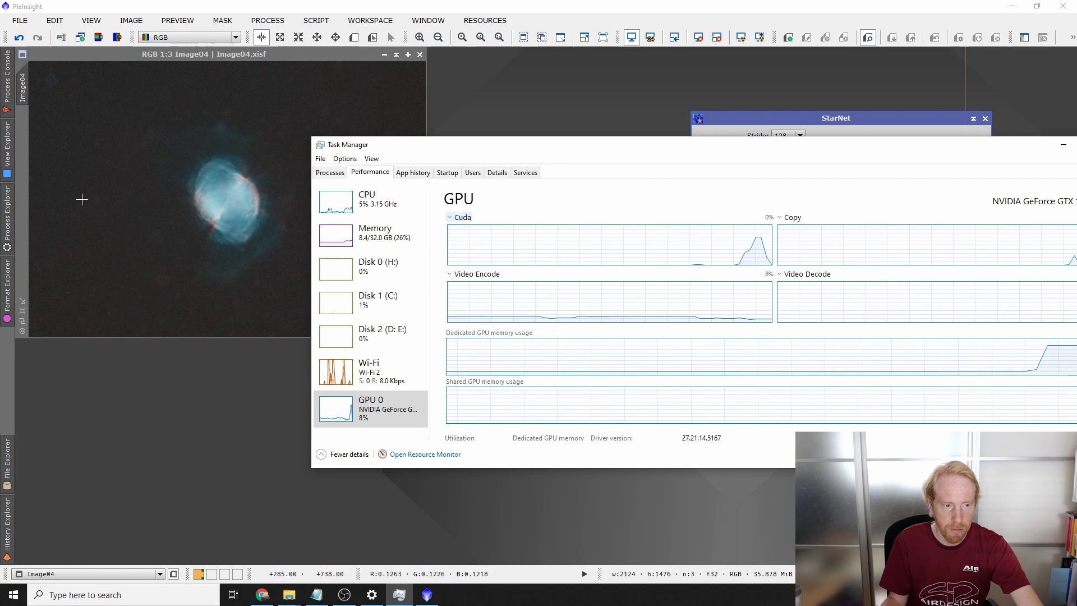
# - Check the StarNet run's processing time in the Process Console, then close Task Manager to reveal the processed image
pyautogui.click(7, 144)
pyautogui.click(4, 90)
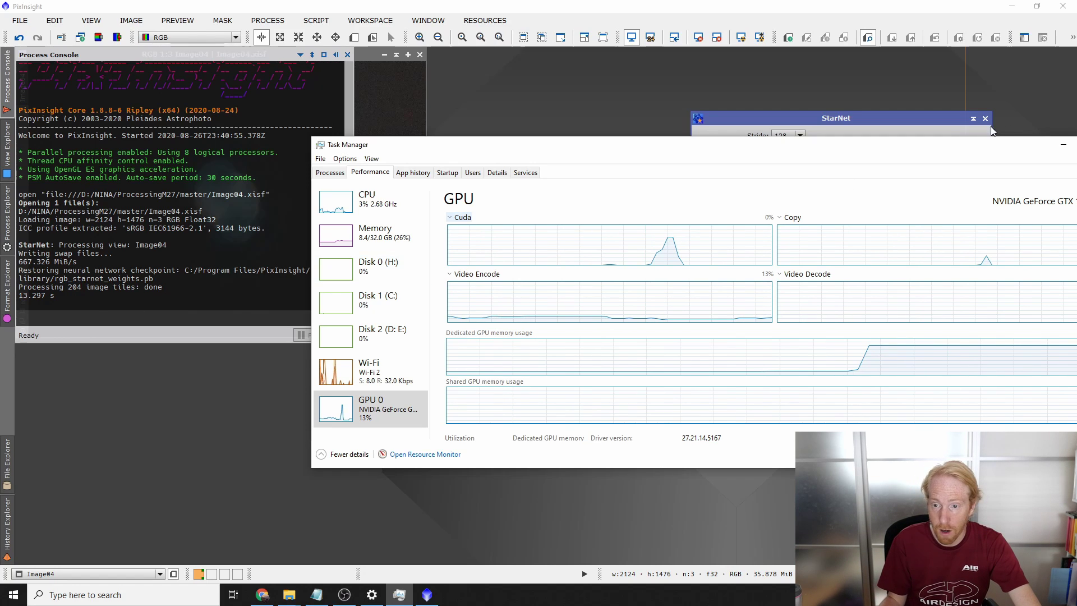
pyautogui.moveTo(942, 149); pyautogui.dragTo(739, 156)
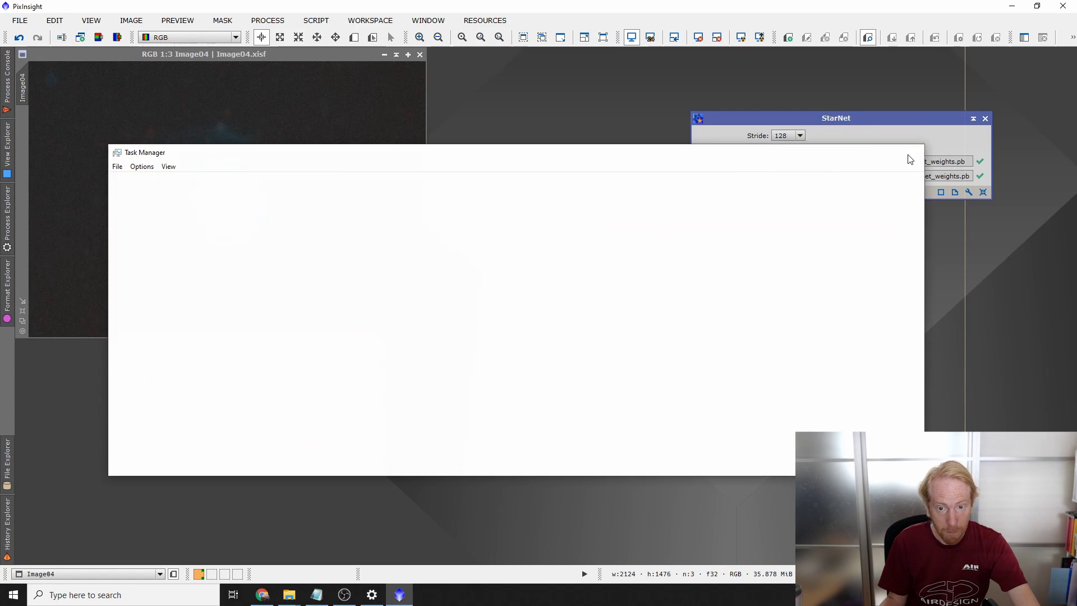
pyautogui.click(909, 159)
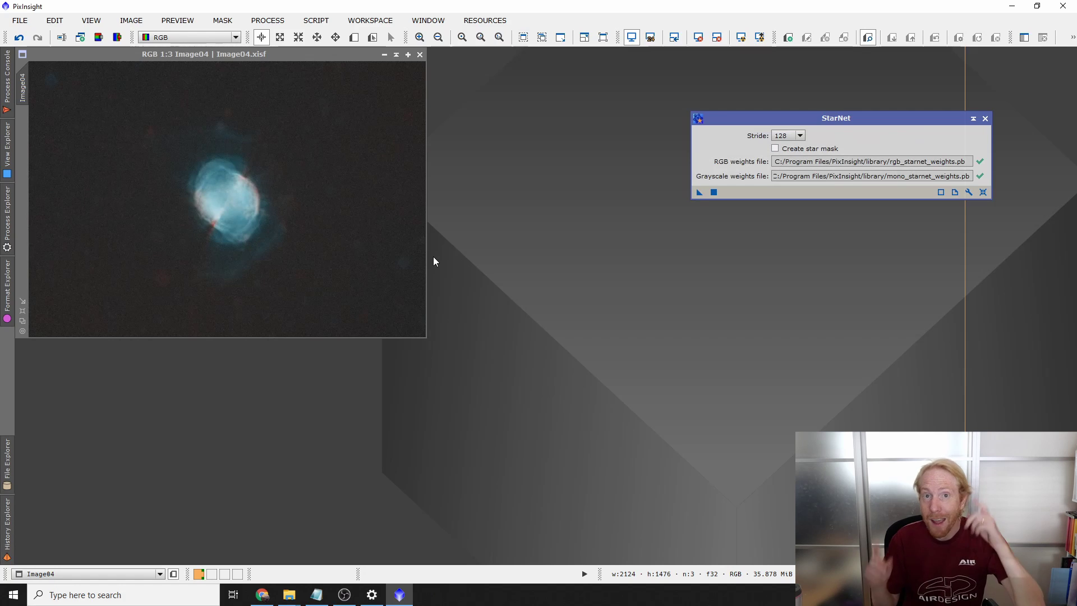